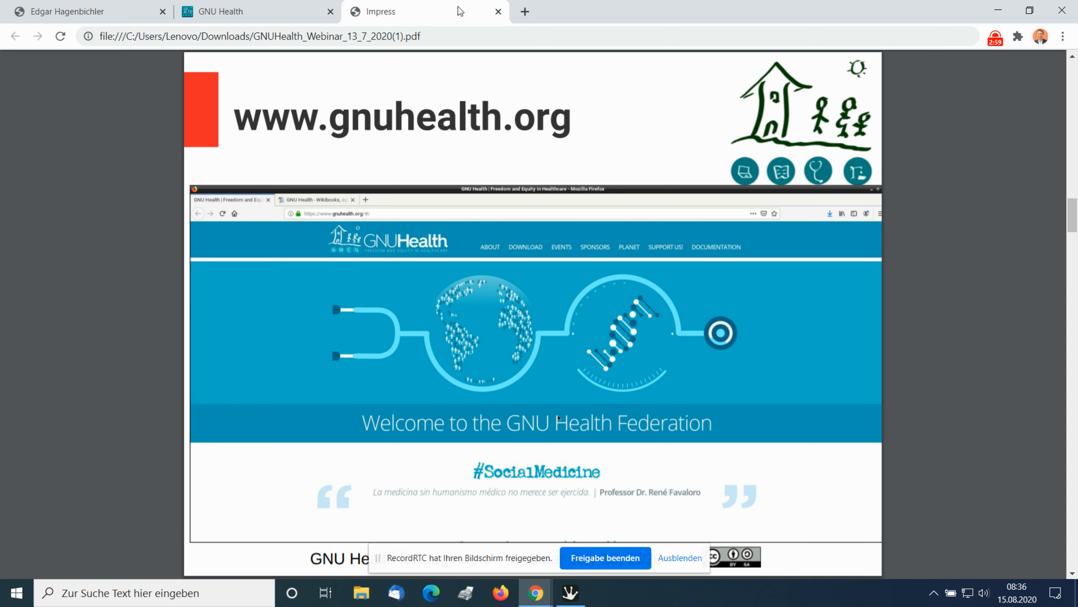
Look through the webinar slides covering Wikibooks, the federation demo server, Raspberry 4 and the login dialog.
key("Page_Down")
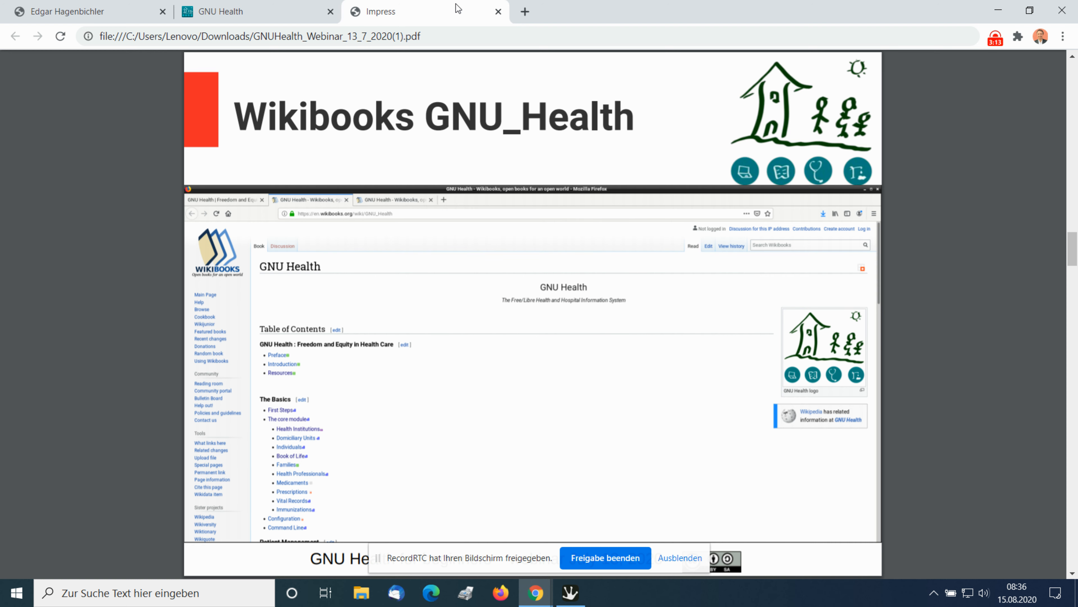
key("Right")
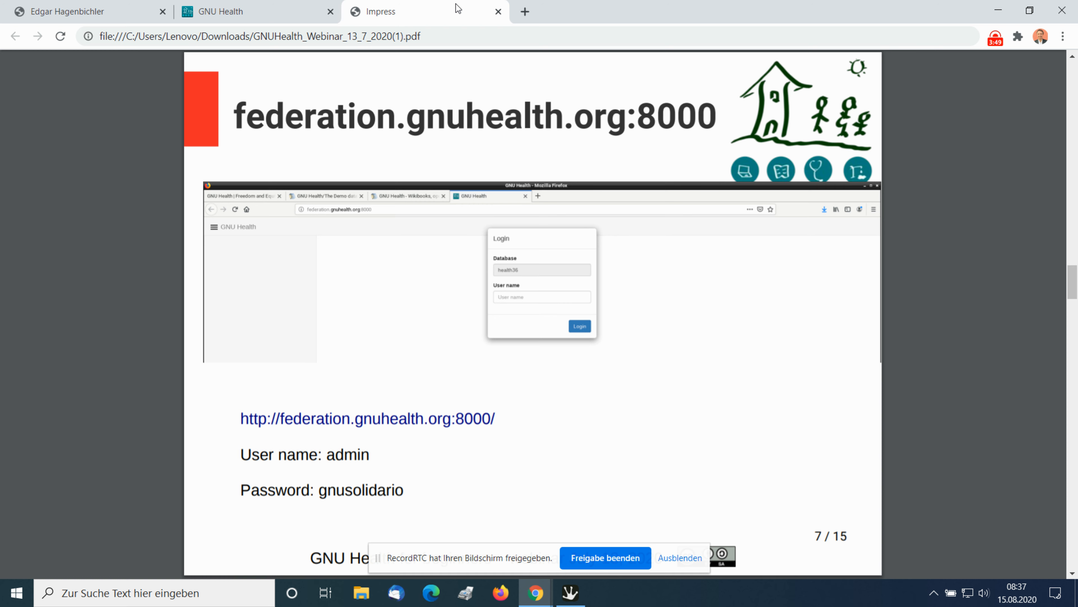
key("Right")
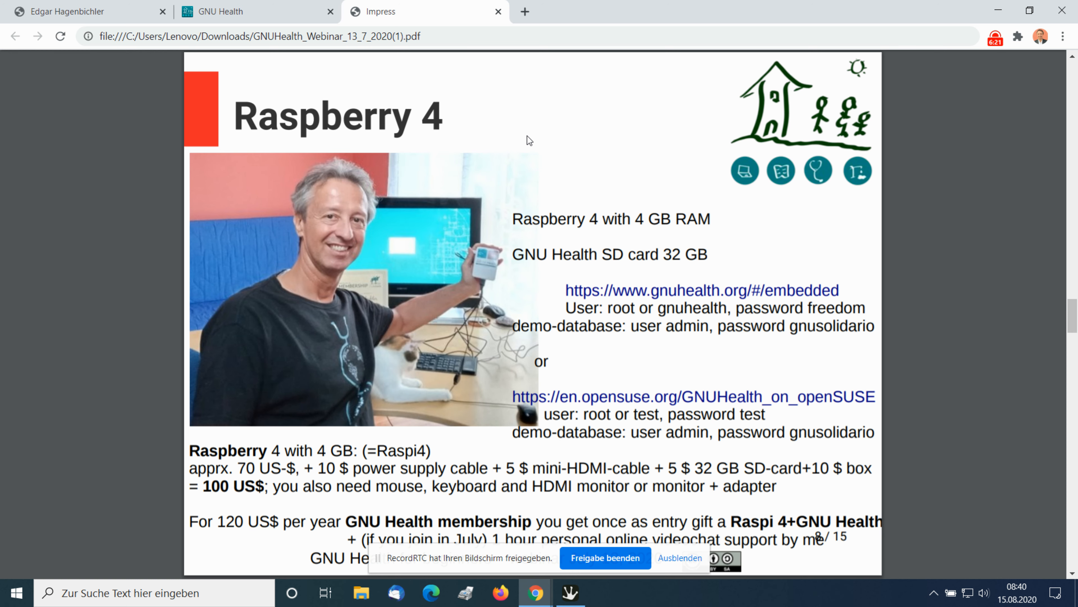
key("Right")
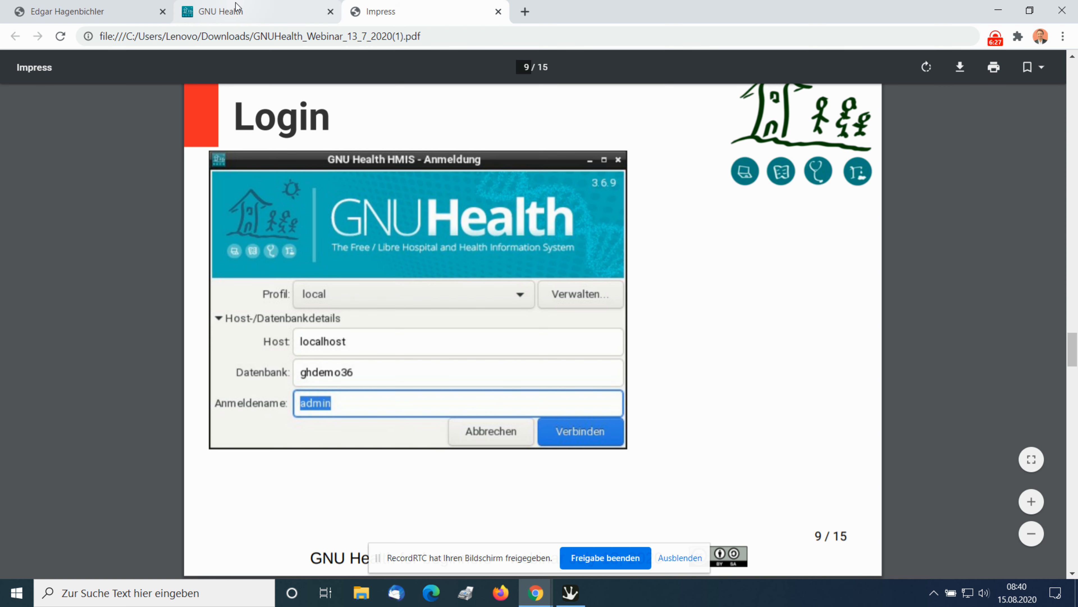
Log in to the GNU Health web client on the health36 database as admin, entering the account password.
left_click(238, 12)
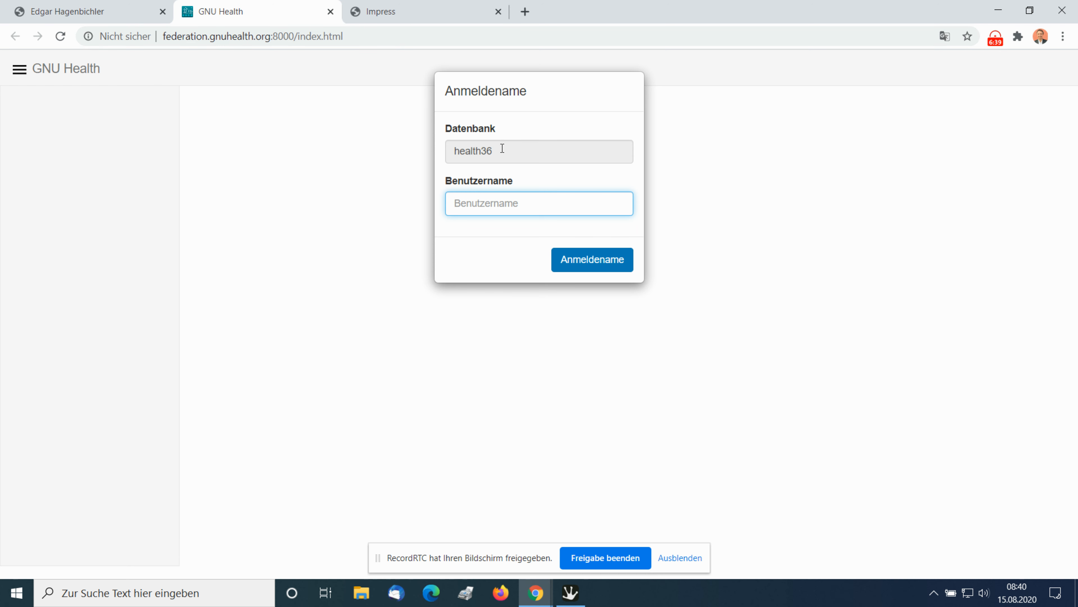
left_click(495, 201)
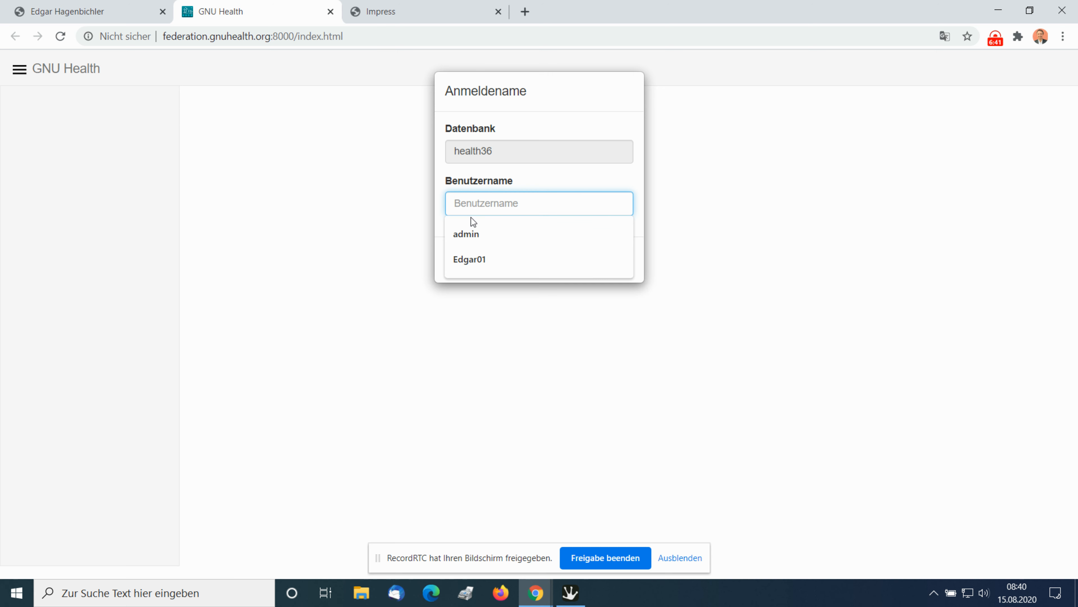
left_click(466, 242)
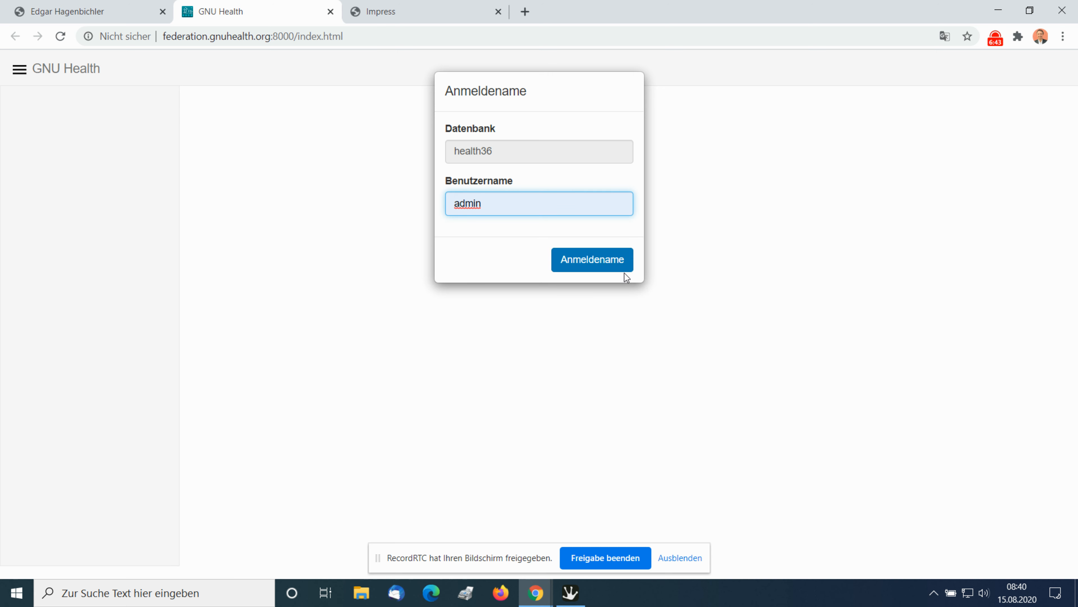
left_click(609, 265)
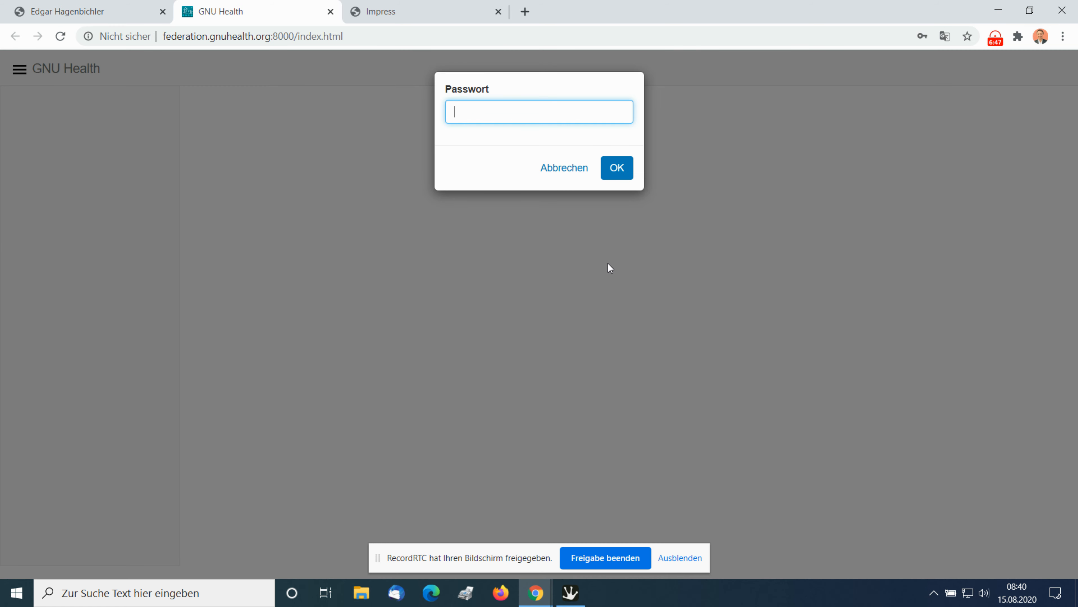
type("••••••••••••")
left_click(618, 167)
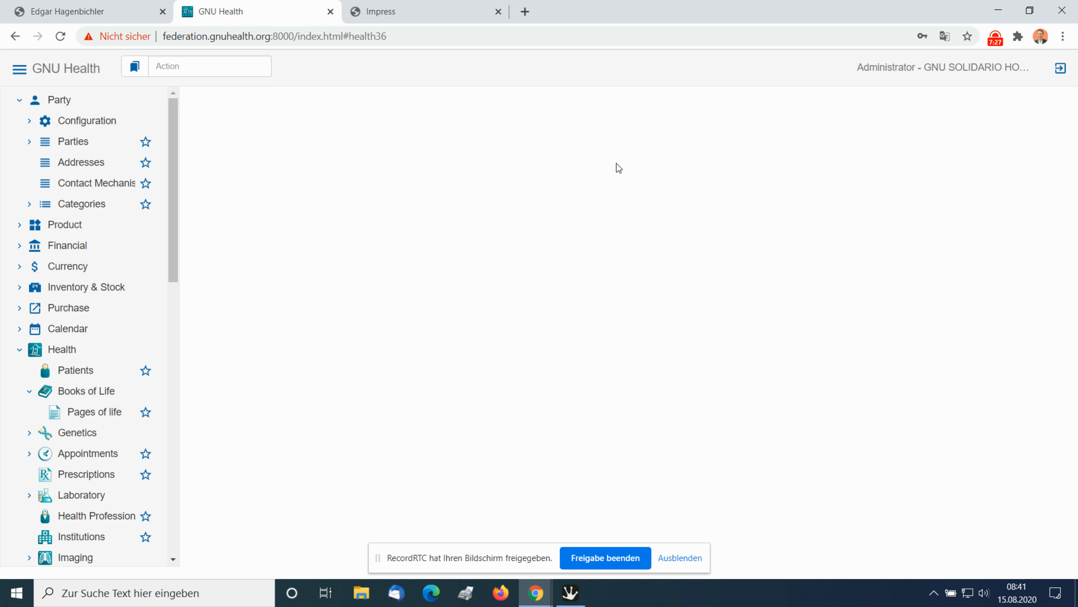
Switch to the Tryton desktop client and check the host, database and username of the GH Fed profile.
key("alt+Tab")
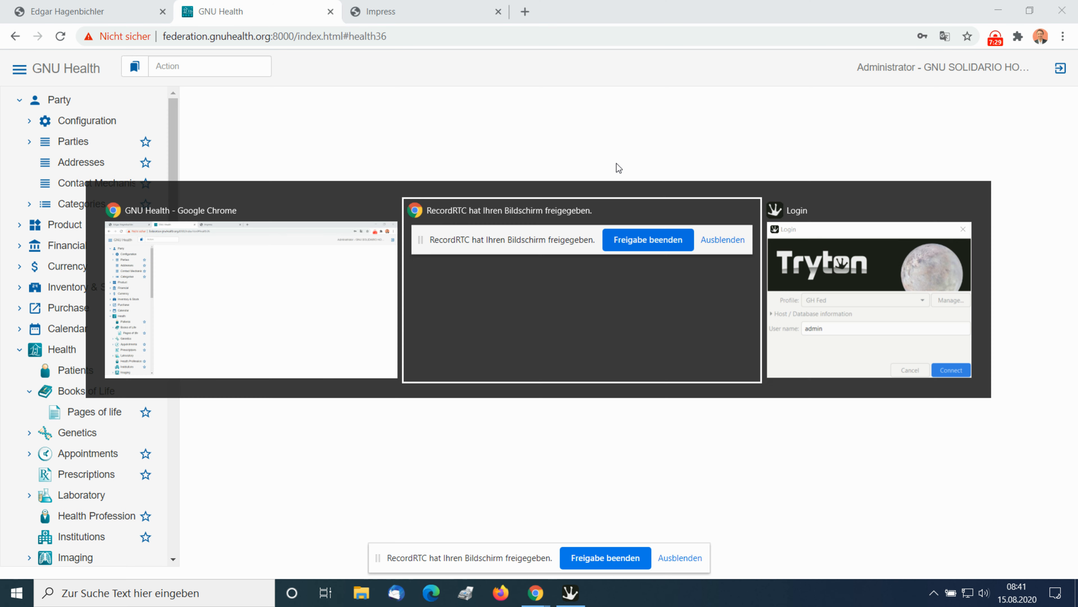
key("alt+Tab")
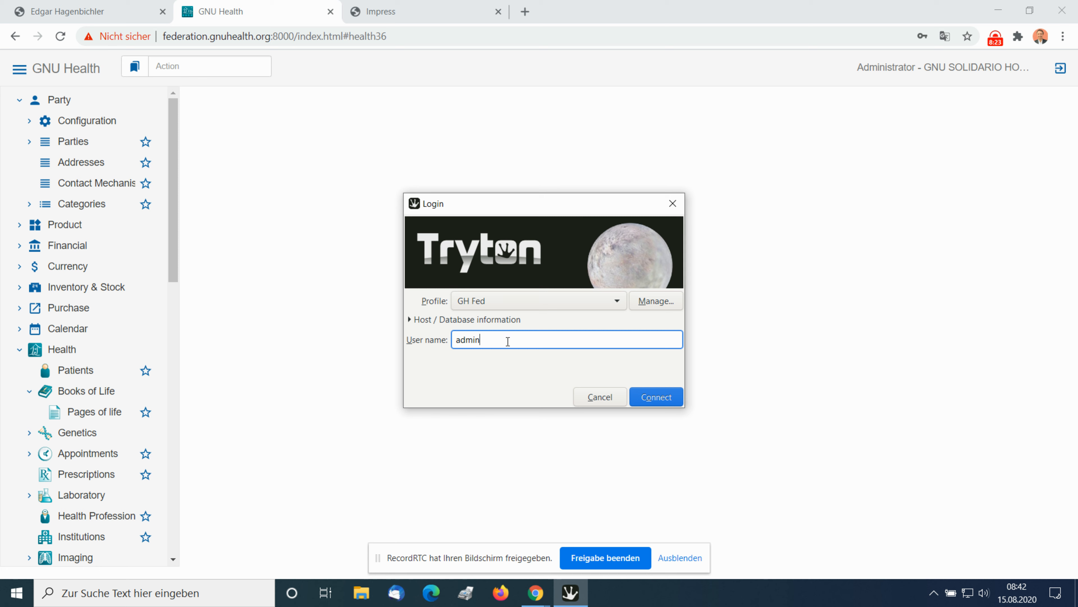
left_click(650, 303)
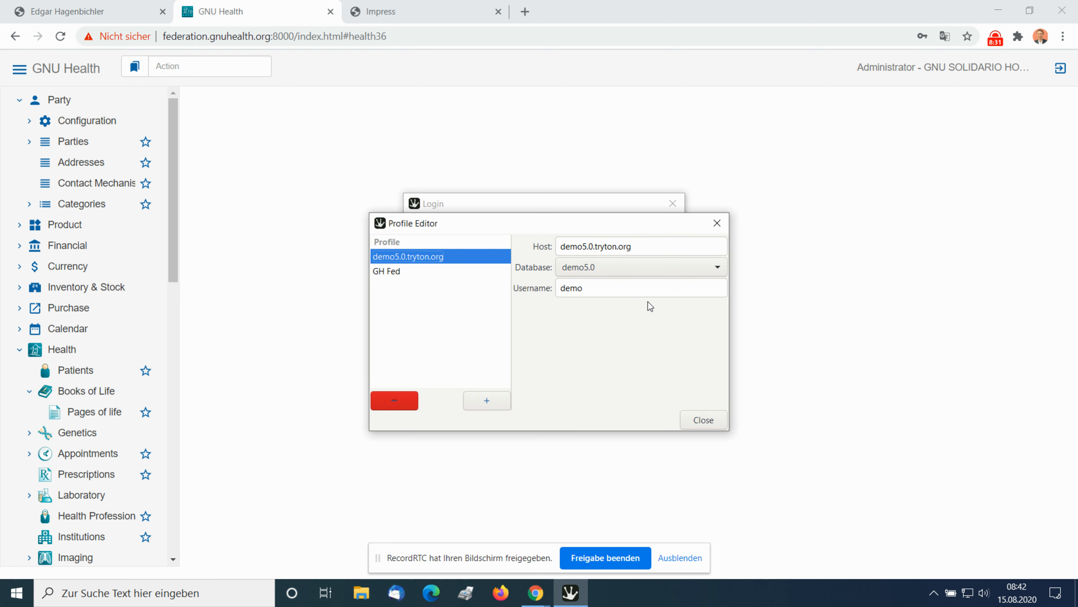
left_click(423, 271)
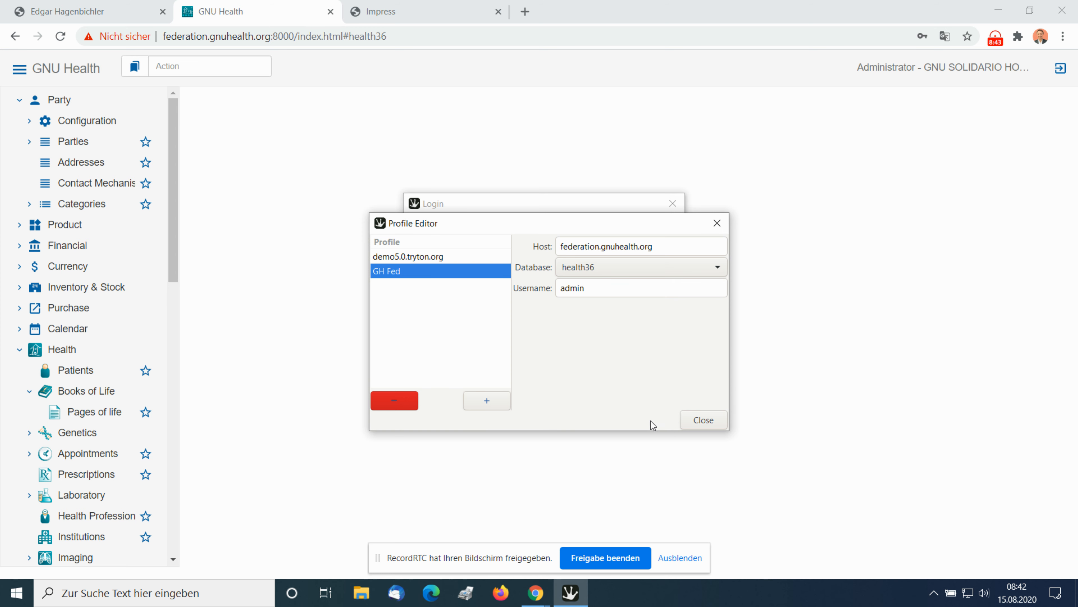
left_click(713, 420)
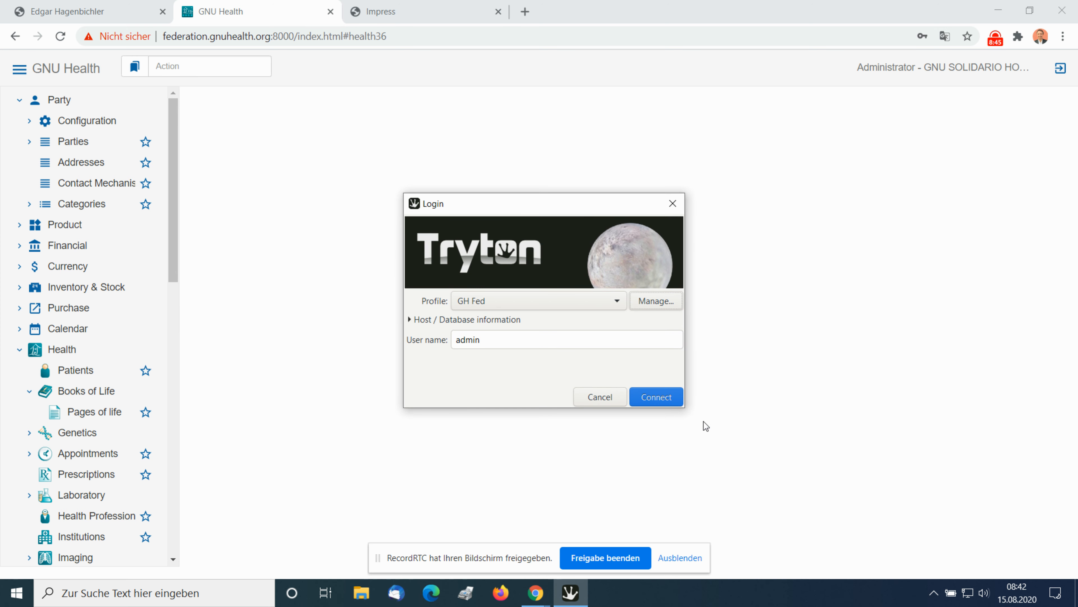
Connect to the server through the GH Fed profile as admin, entering the account password.
left_click(665, 399)
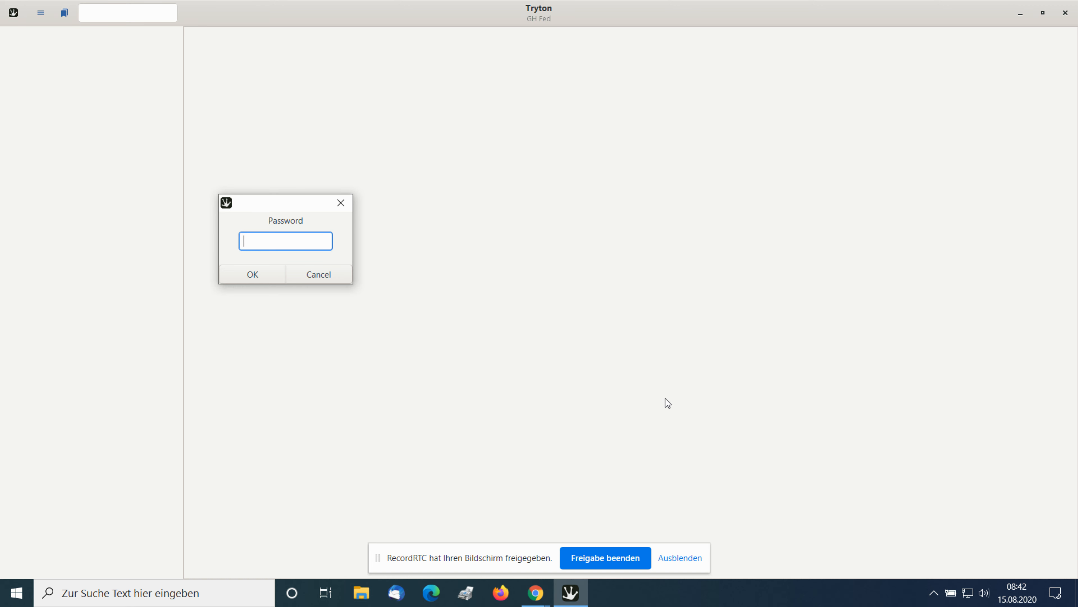
type("••••")
key("BackSpace")
key("BackSpace")
key("BackSpace")
key("BackSpace")
type("••••••••••••")
left_click(245, 274)
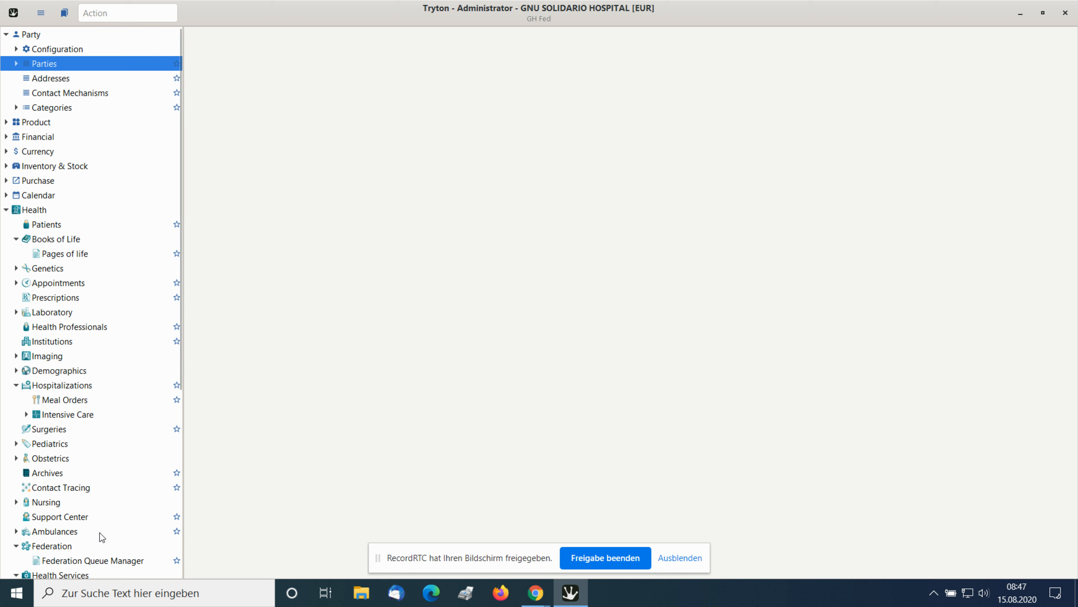
Examine the module tree through the Health and Configuration sections, and expand Administration to view its entries.
scroll(100, 533, "down", 2)
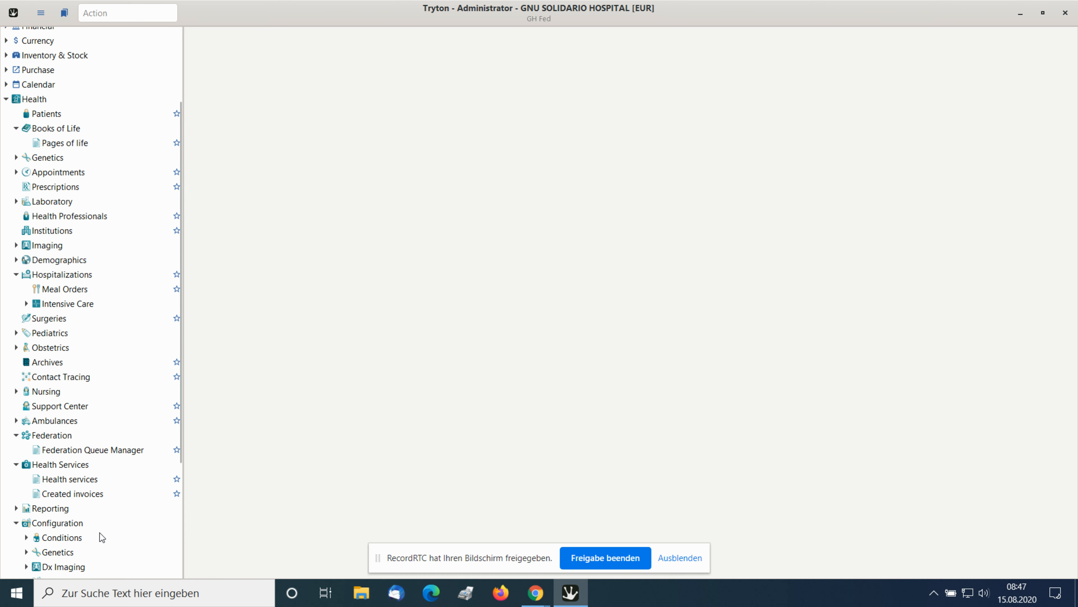
scroll(102, 537, "down", 1)
scroll(100, 533, "down", 1)
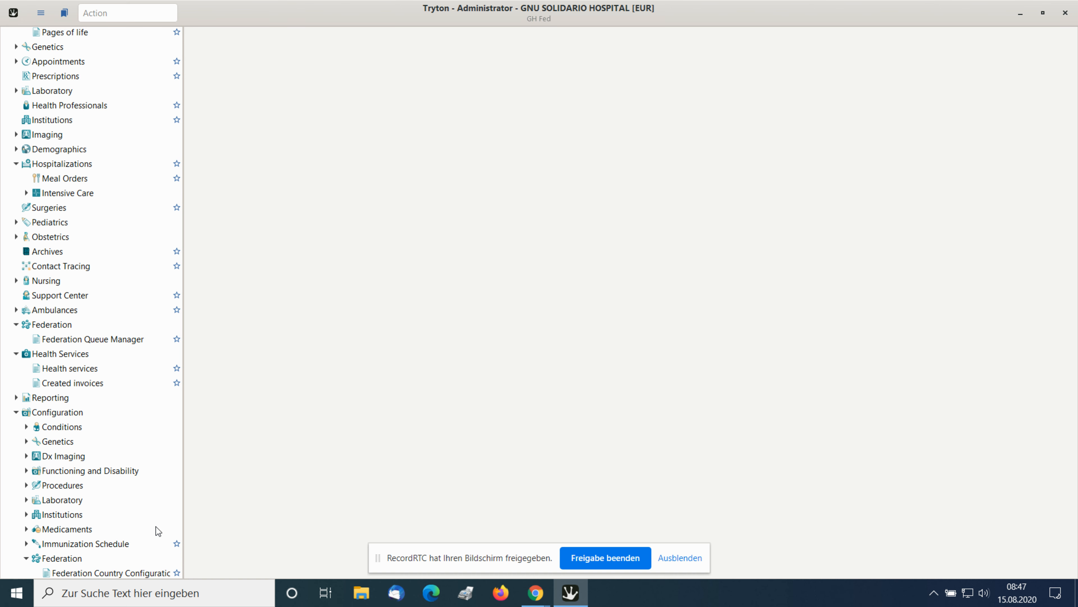
scroll(158, 531, "down", 2)
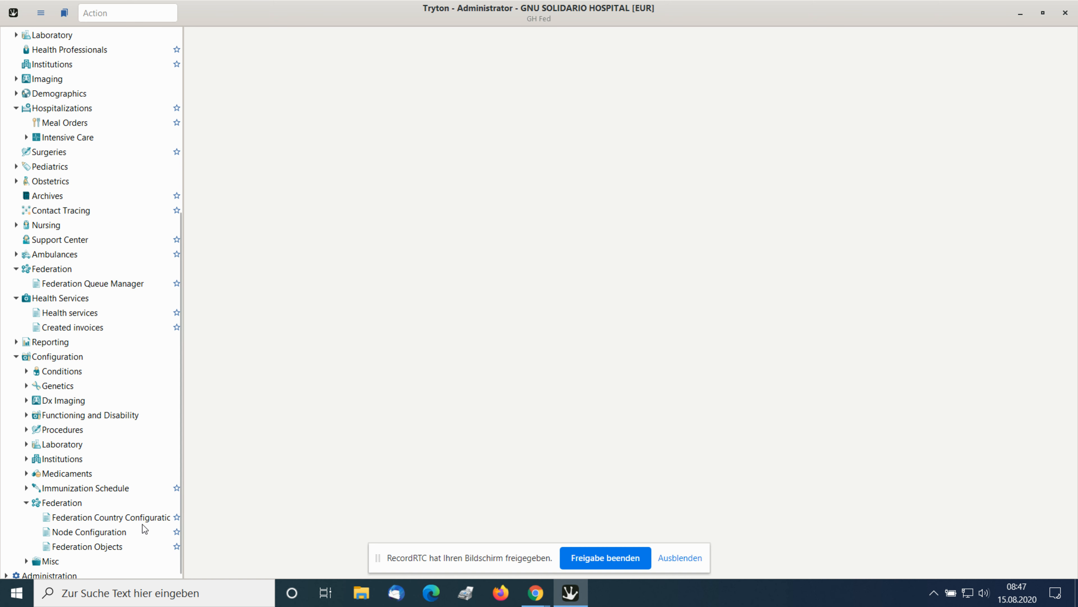
scroll(142, 524, "down", 1)
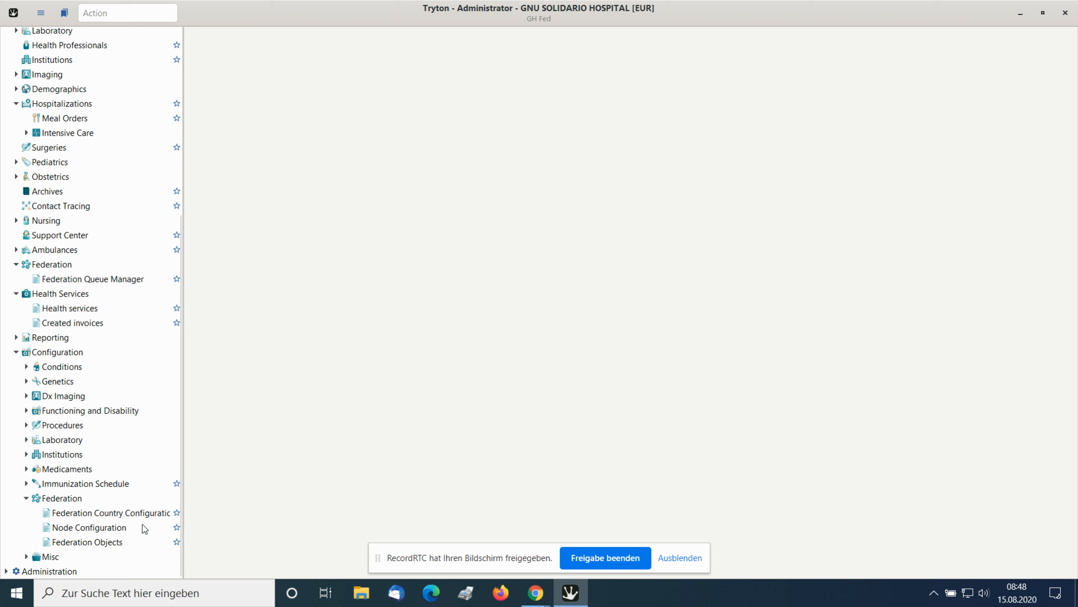
left_click(5, 571)
scroll(179, 553, "down", 3)
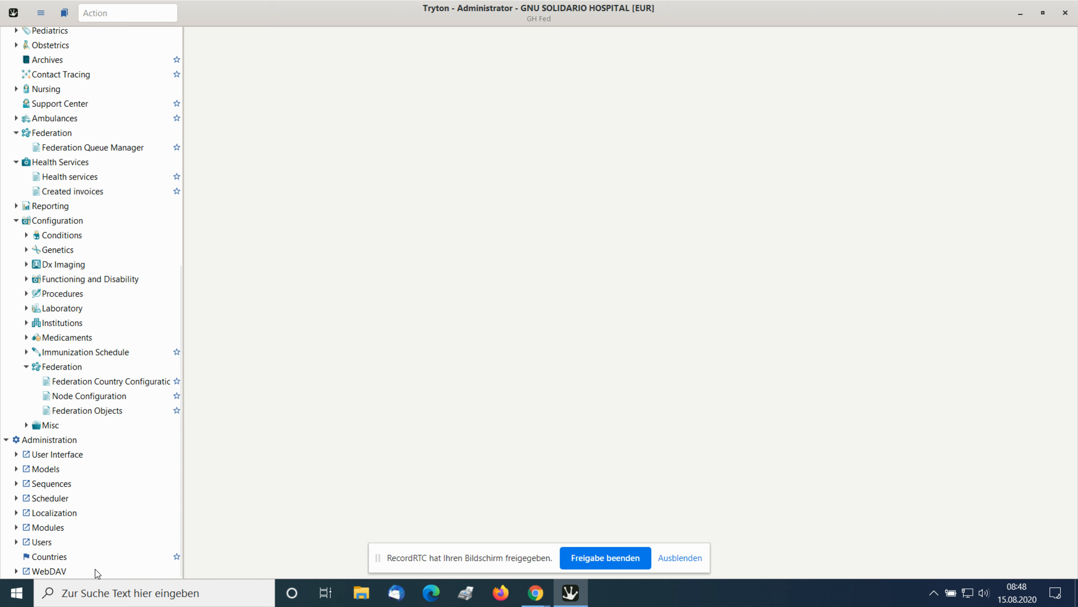
scroll(95, 571, "up", 10)
scroll(96, 571, "up", 1)
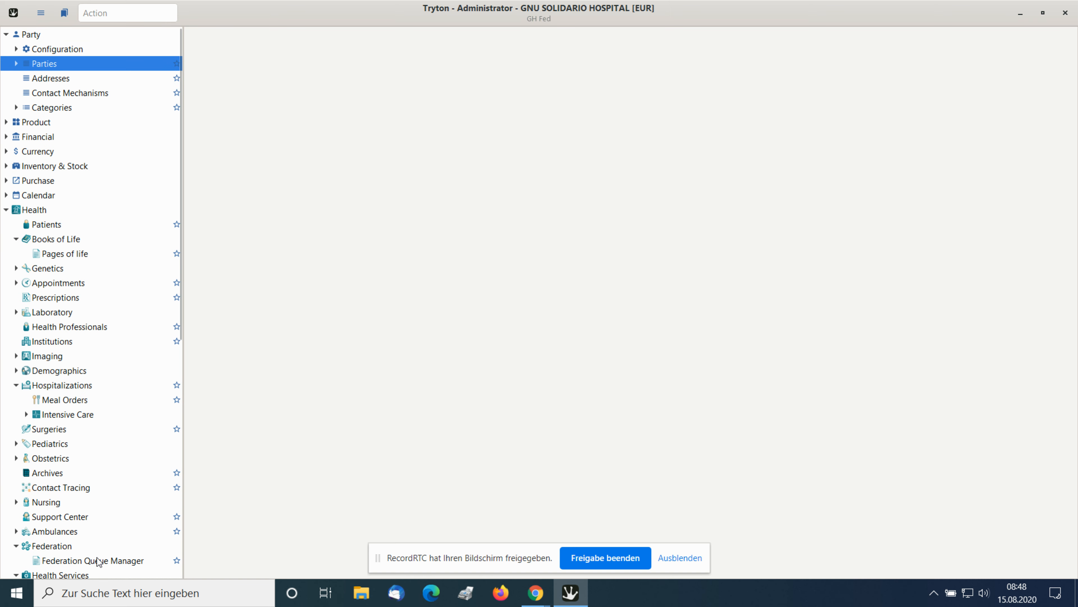
Create a new party record named Test22 and mark it as a person, patient and health professional.
left_click(19, 65)
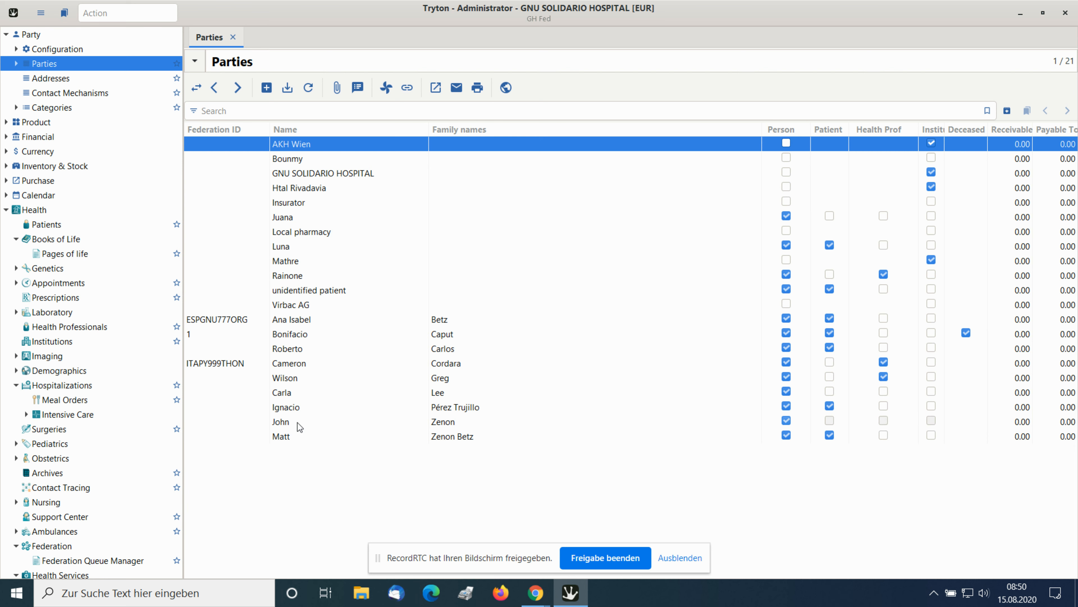
left_click(267, 89)
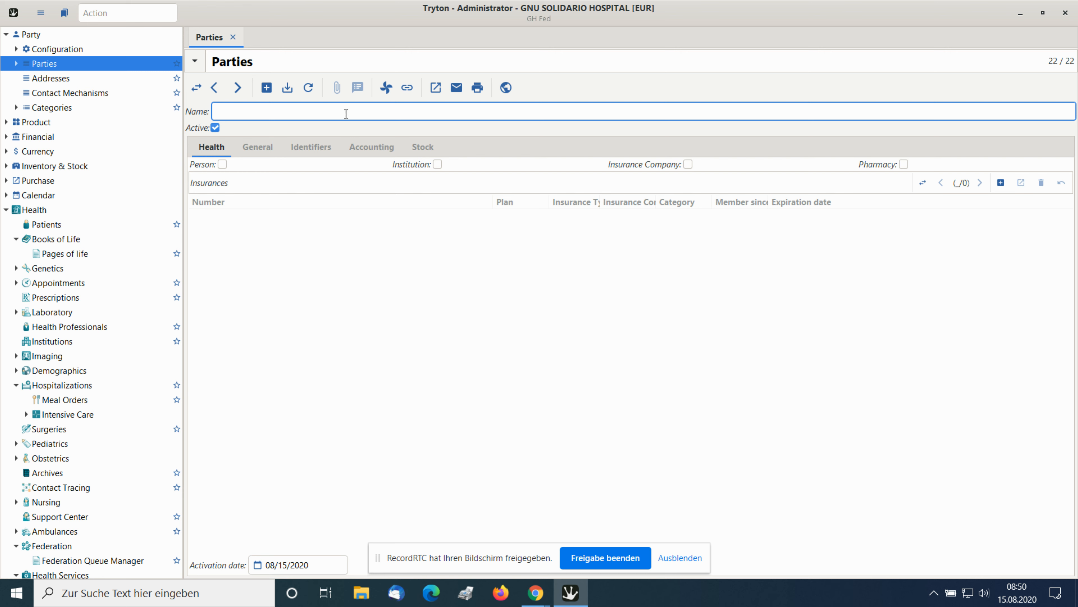
type("Test22")
left_click(223, 165)
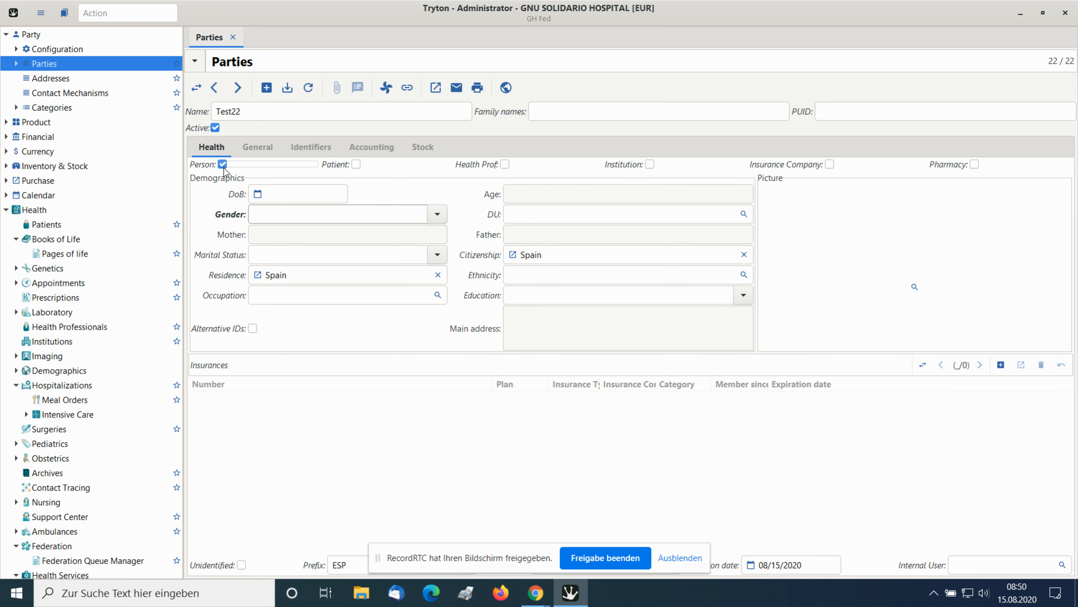
left_click(356, 166)
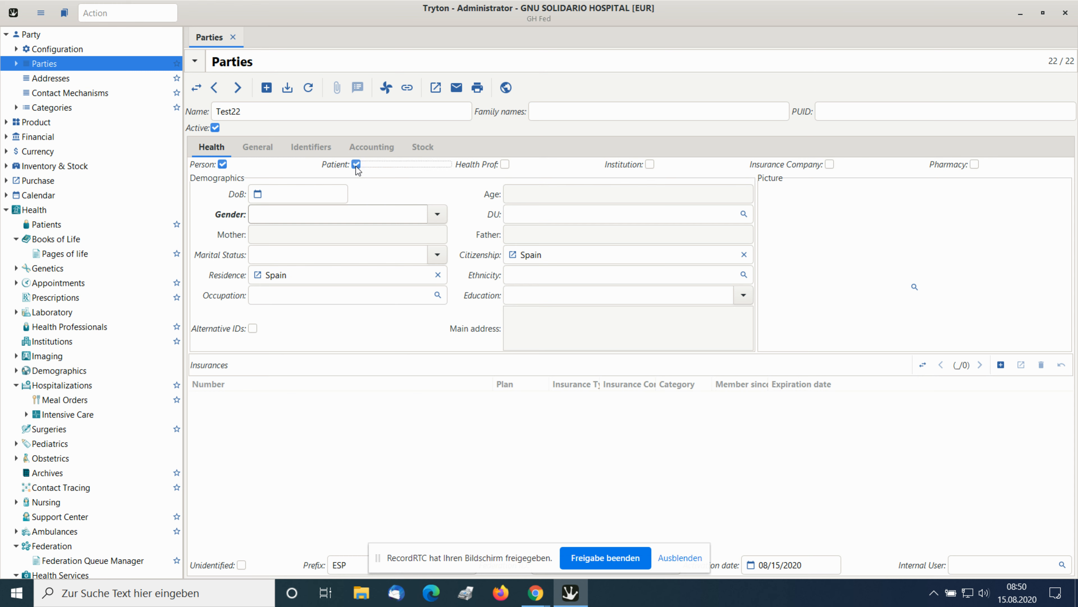
left_click(505, 166)
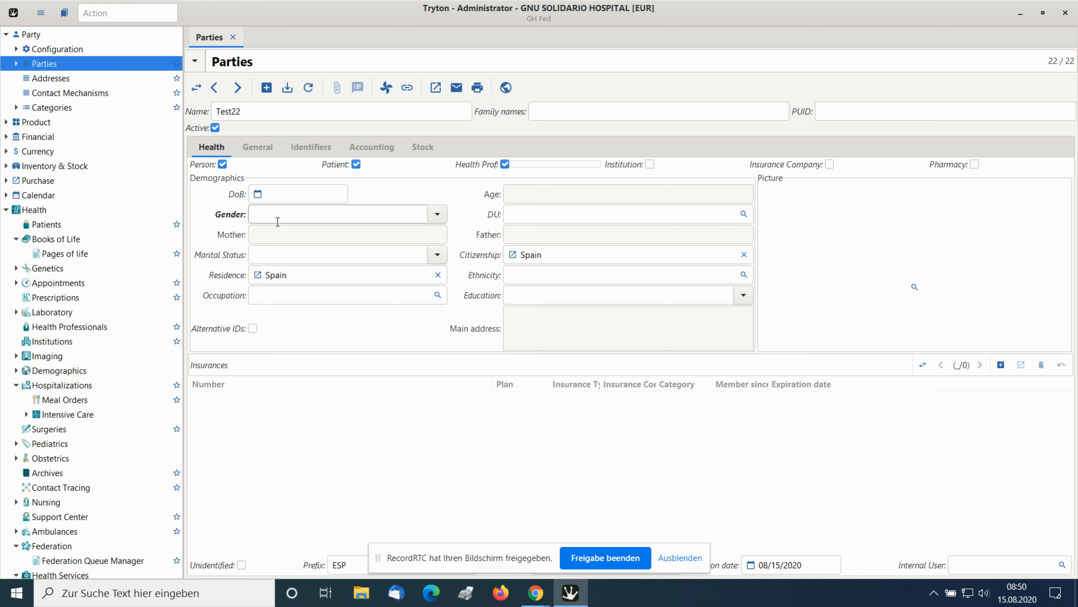
Enter the date of birth for party Test22 and set the gender to Male.
left_click(280, 191)
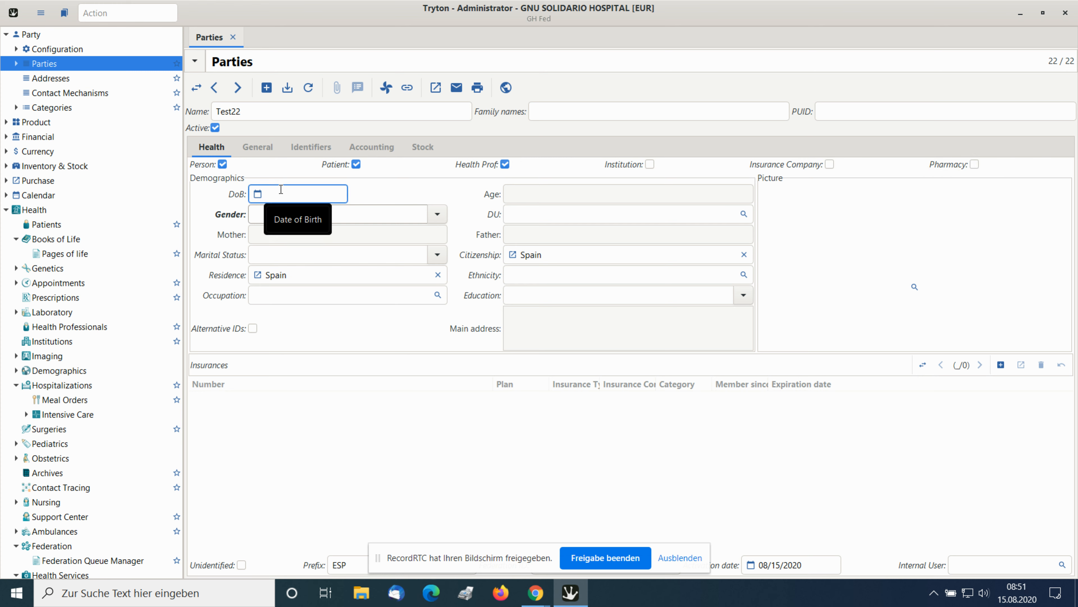
type("1/1")
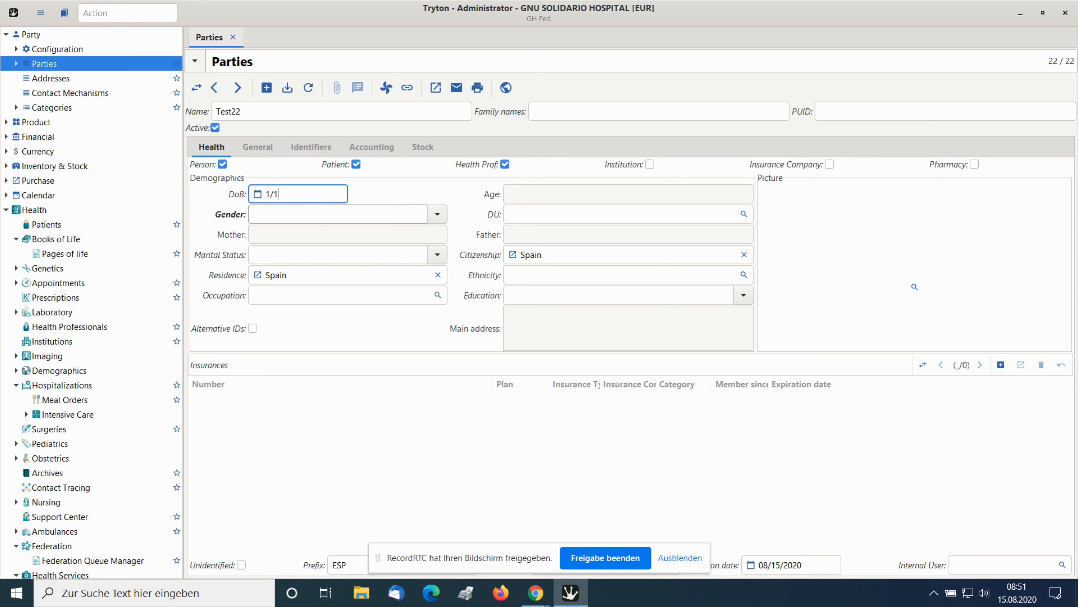
type("/1960")
left_click(290, 214)
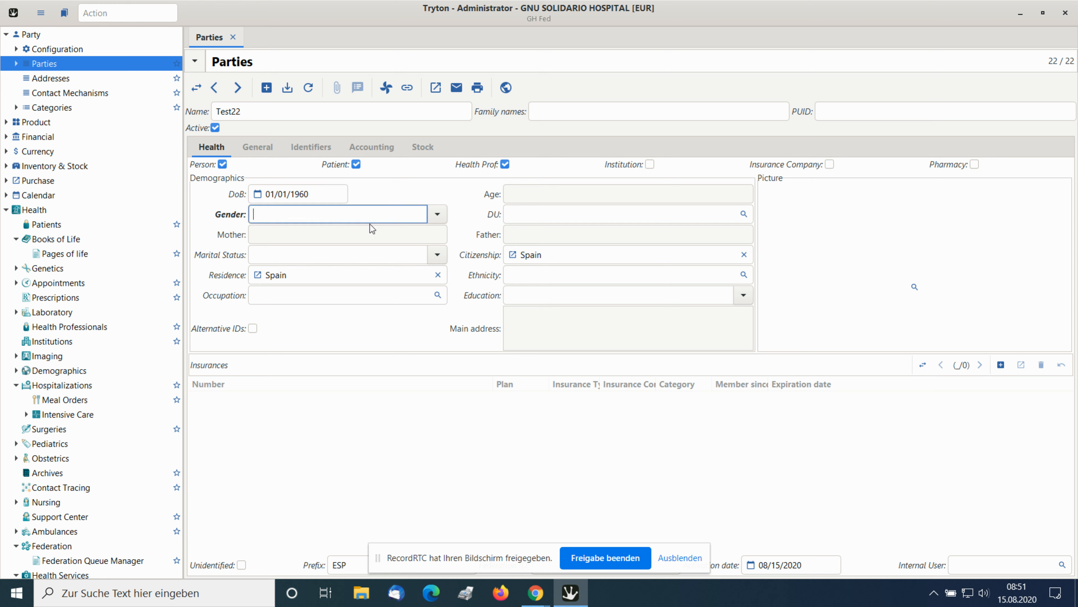
left_click(442, 220)
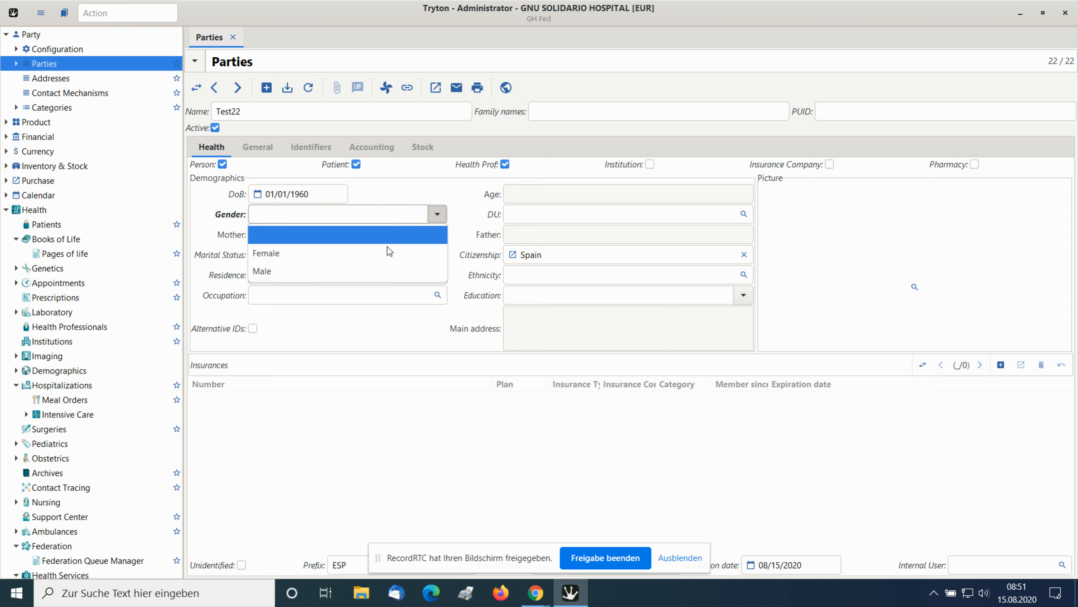
left_click(345, 265)
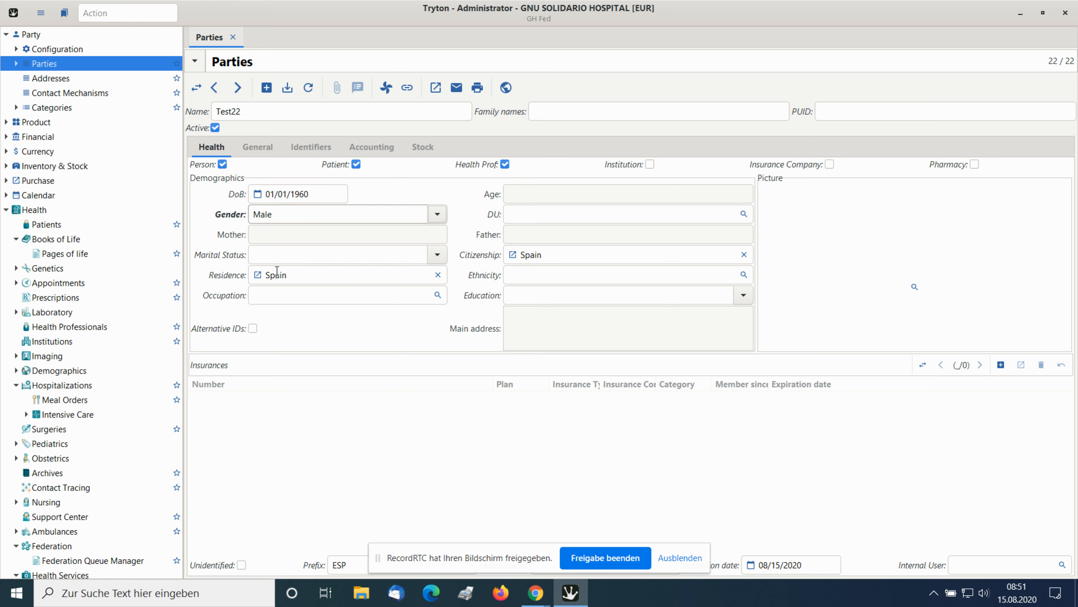
Replace the country of residence of party Test22 with Austria.
left_click(437, 275)
left_click(318, 276)
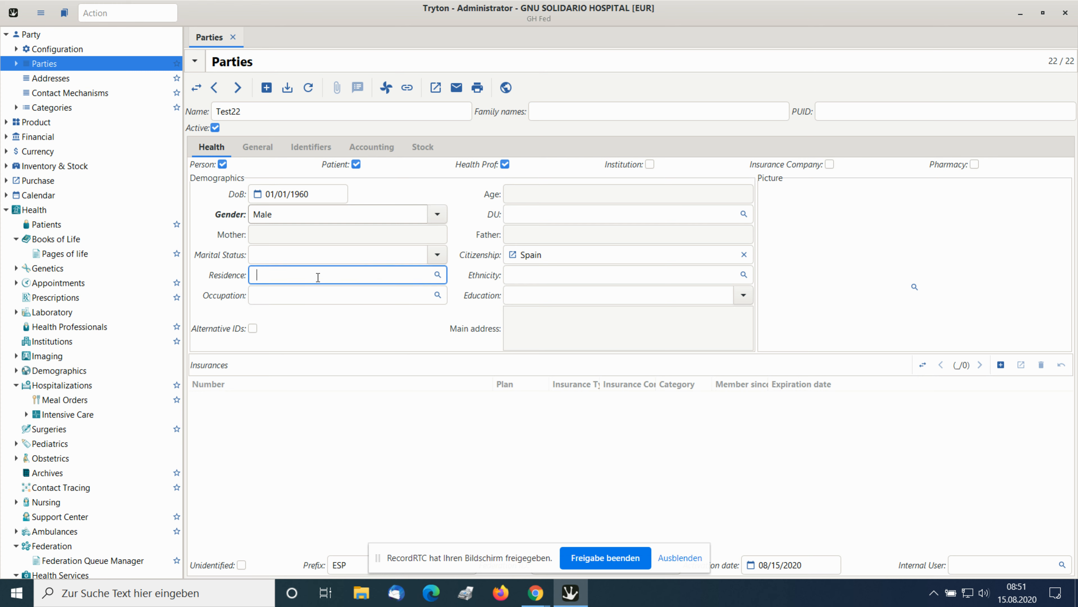
type("austr")
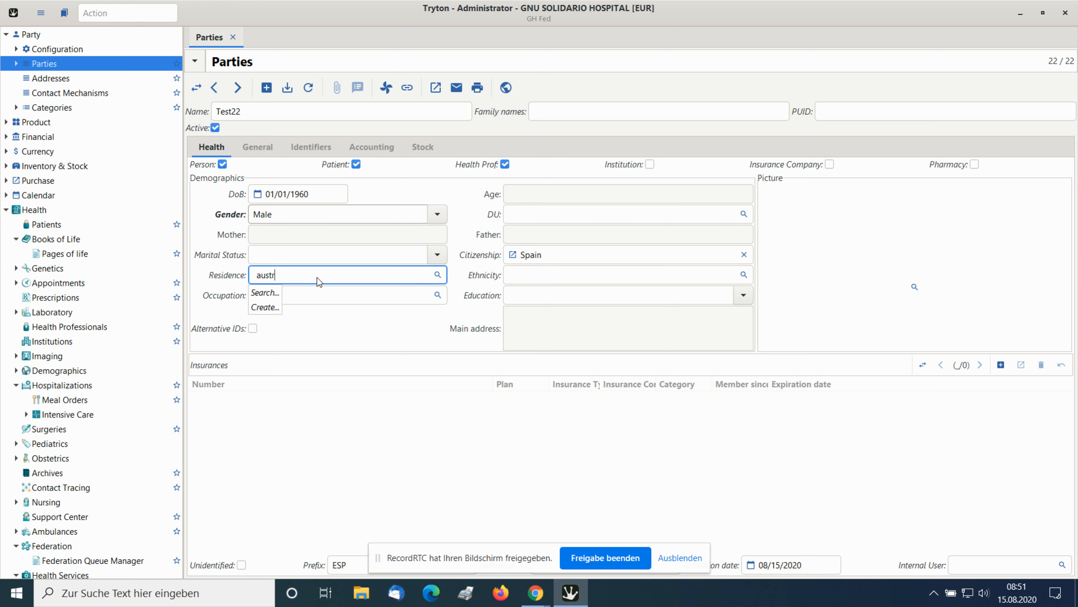
left_click(271, 306)
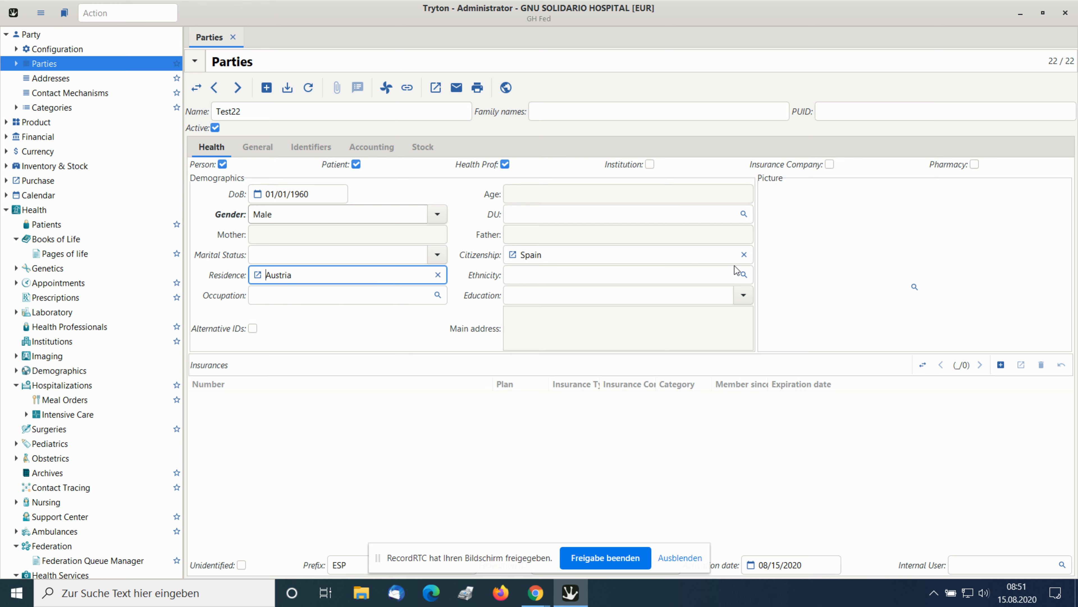
Replace the citizenship of party Test22 with Austria and save the record.
left_click(744, 255)
left_click(589, 255)
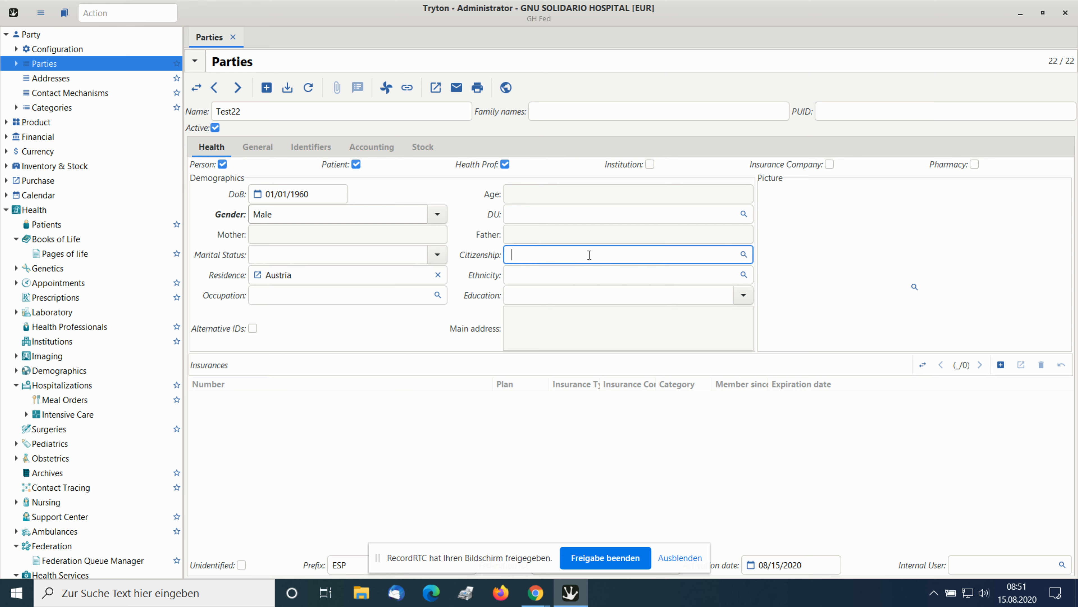
type("austri")
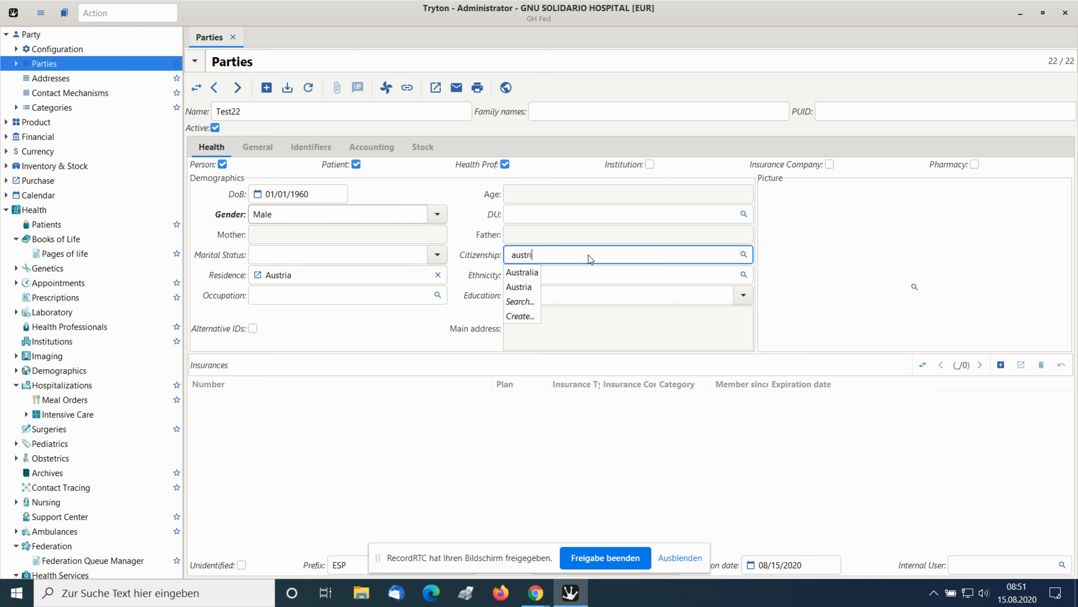
left_click(520, 273)
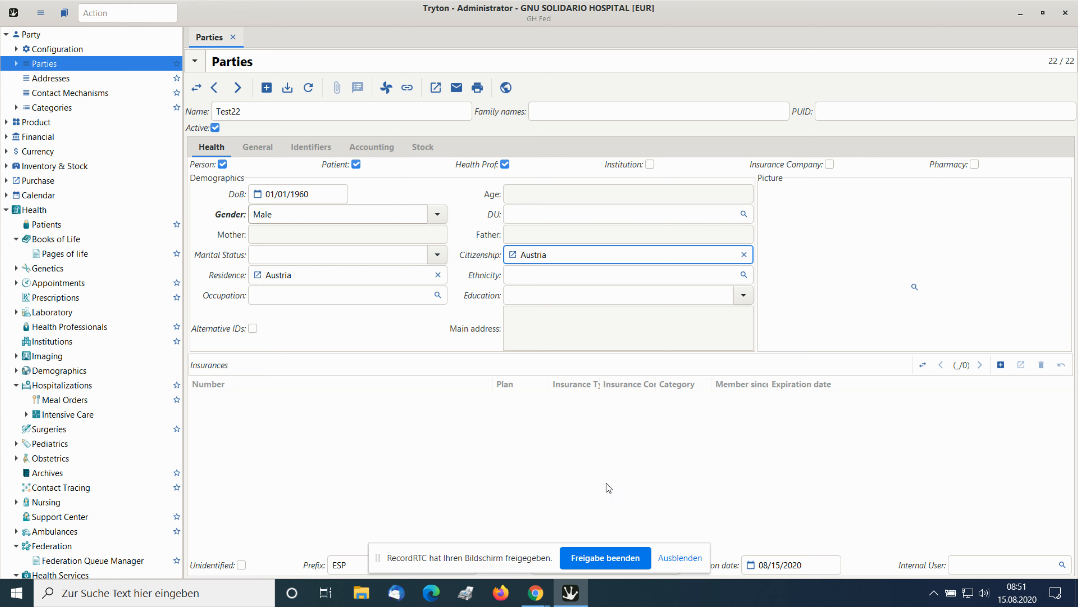
left_click(288, 89)
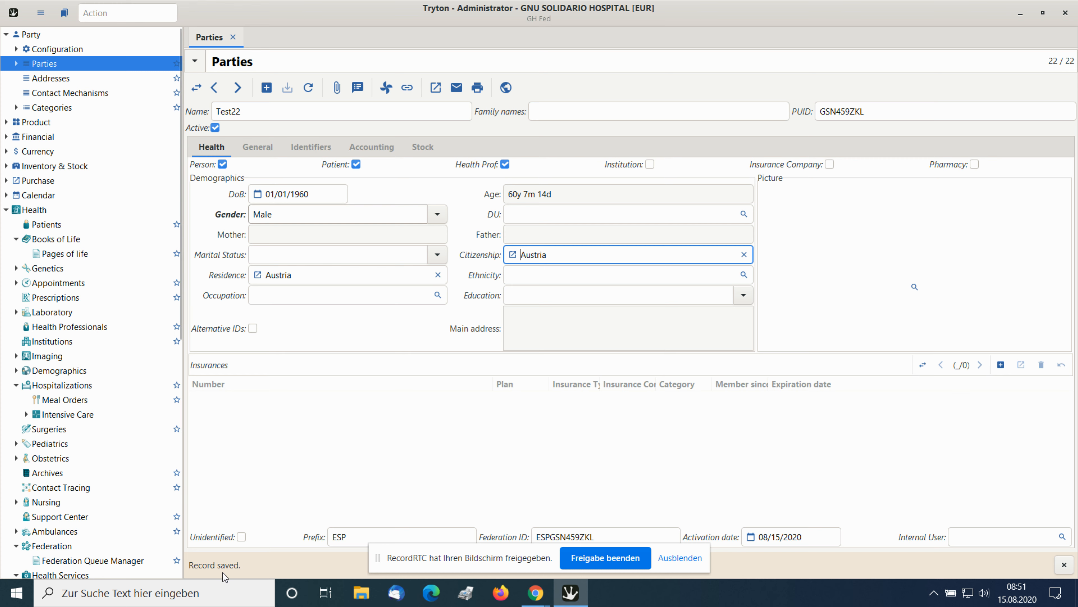
left_click(1065, 567)
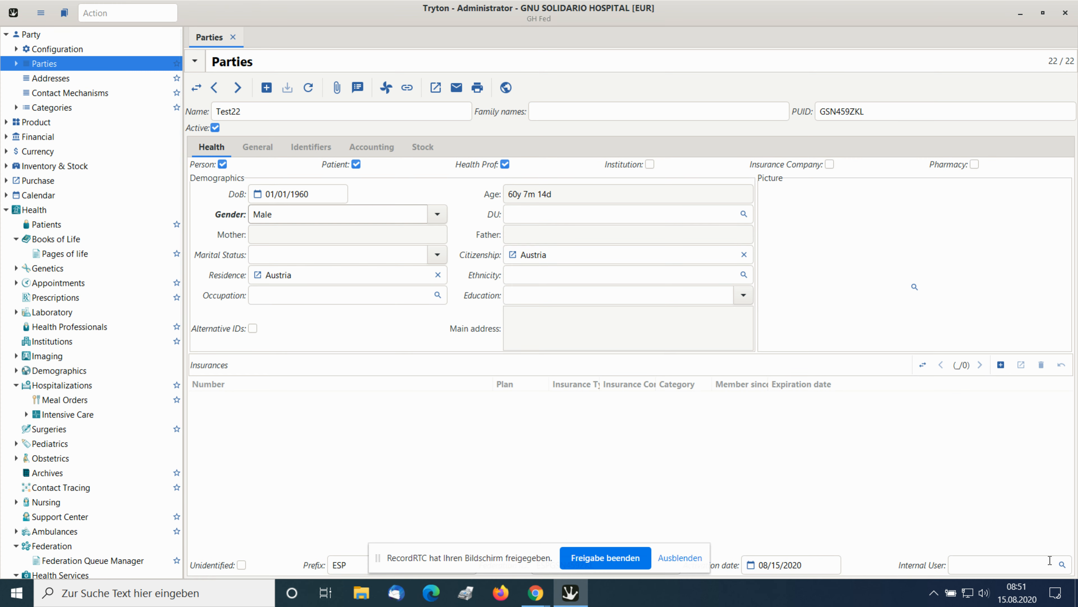
Start creating a new internal user named Test22 for the party record.
left_click(1014, 562)
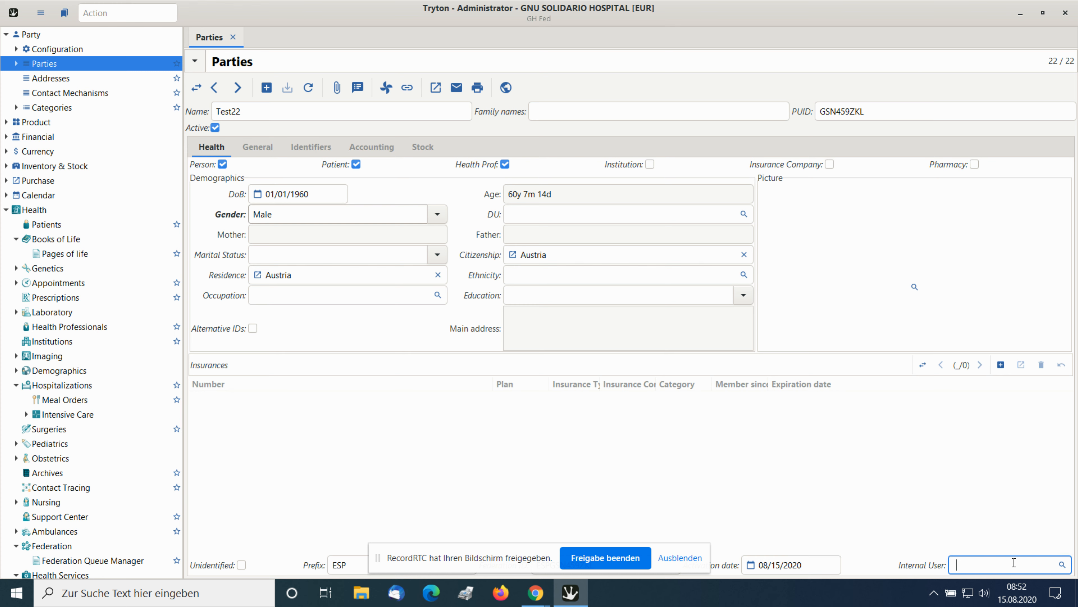
type("Test")
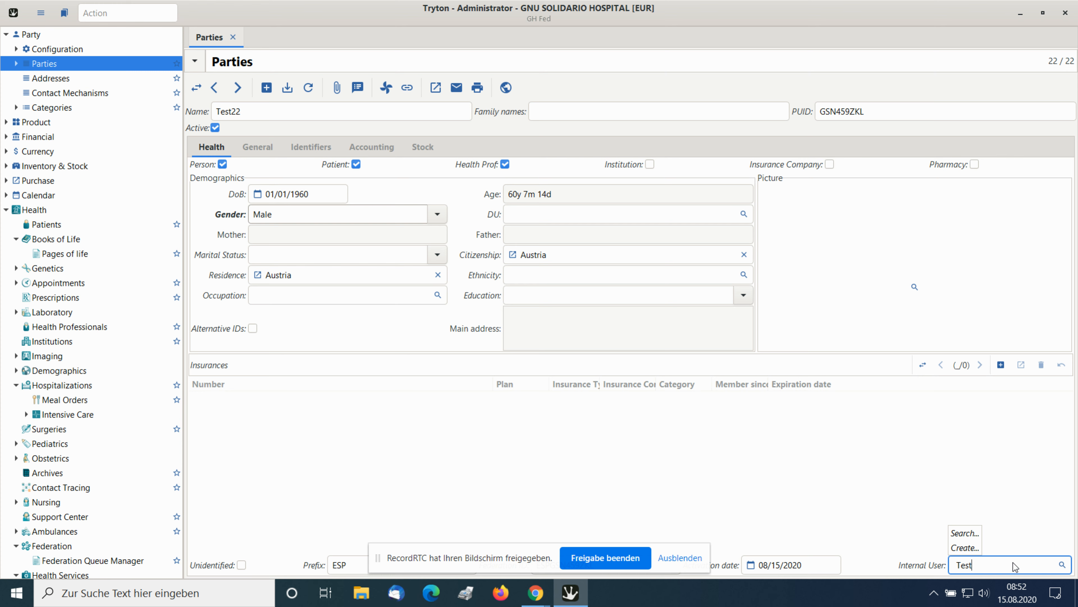
type("22")
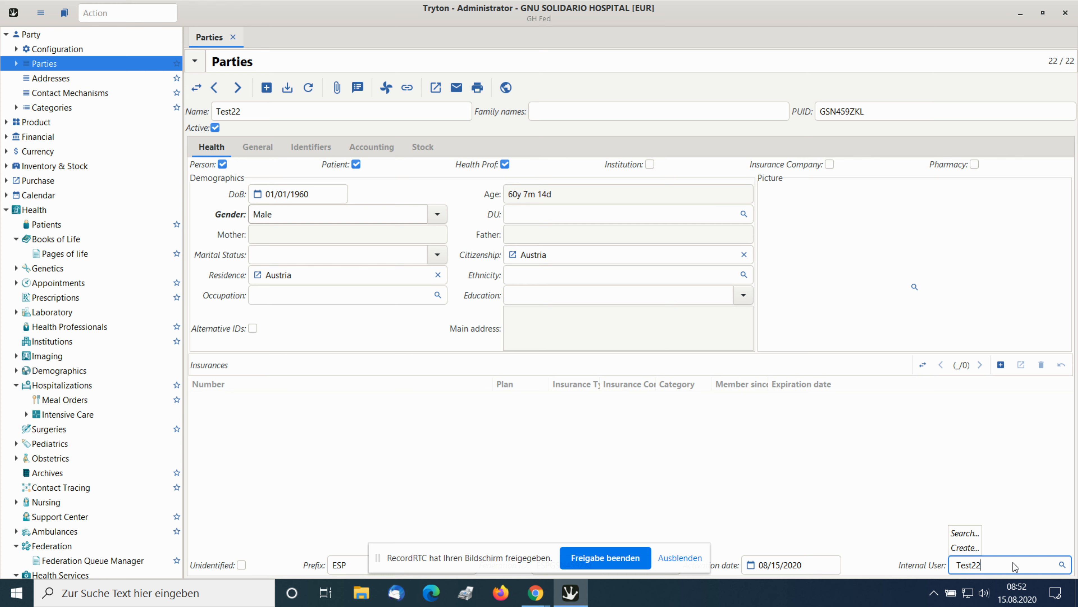
left_click(965, 548)
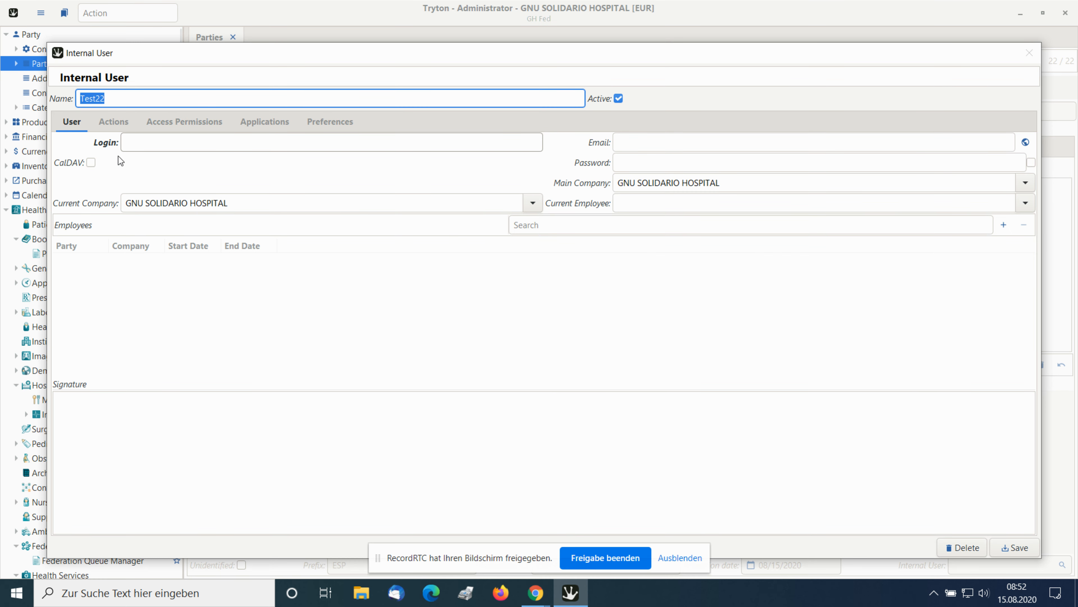
Set the internal user's login to Test22 and enter the account password.
left_click(139, 142)
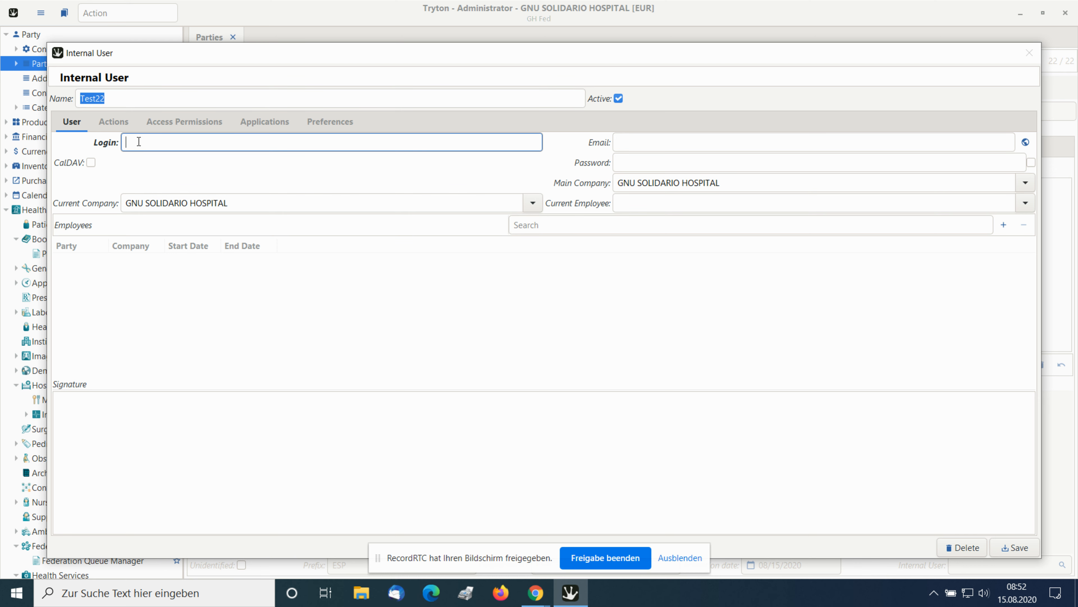
type("Test22")
left_click(652, 162)
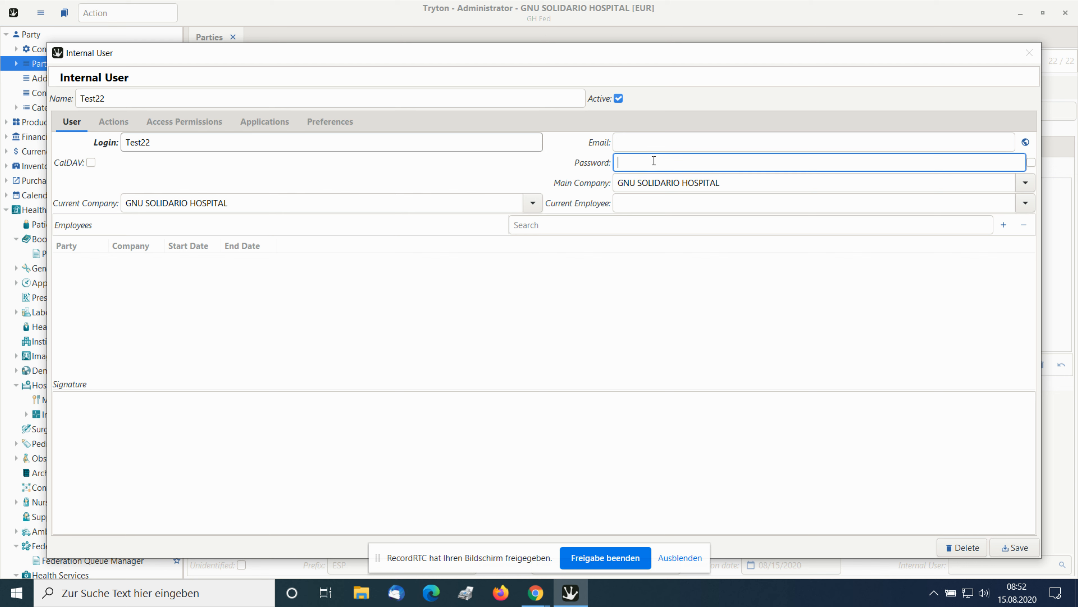
type("••••••••••••")
Enable CalDAV for the internal user and assign the administrator's existing calendar.
left_click(92, 163)
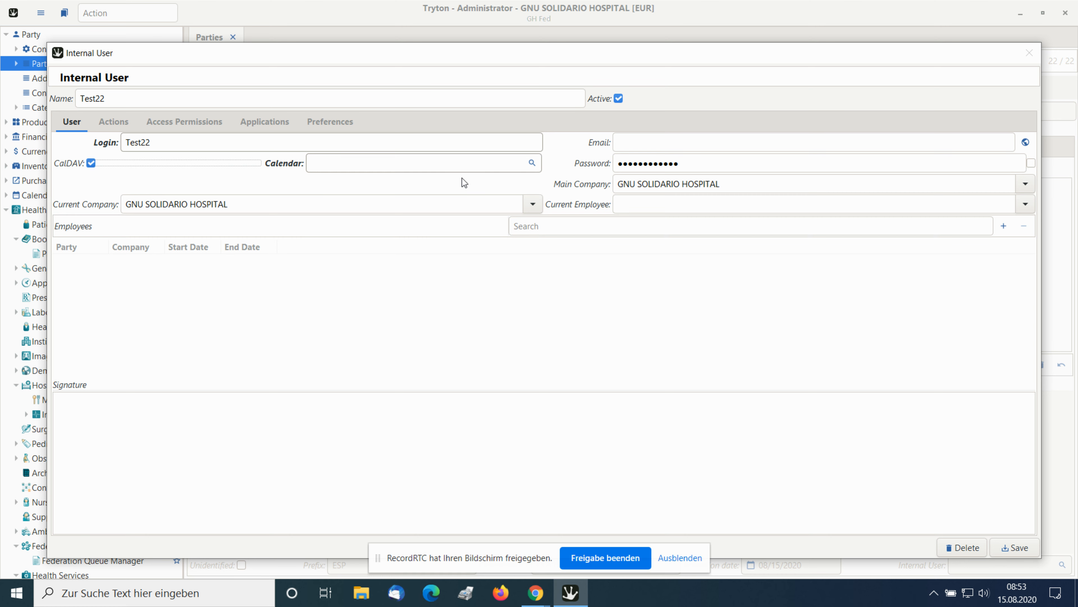
left_click(532, 163)
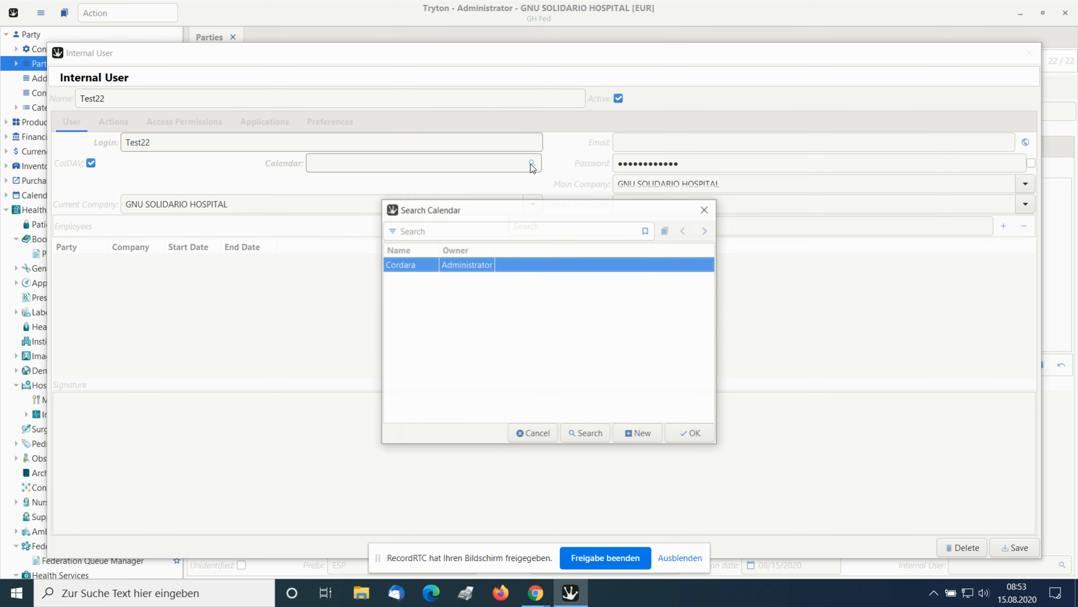
left_click(688, 435)
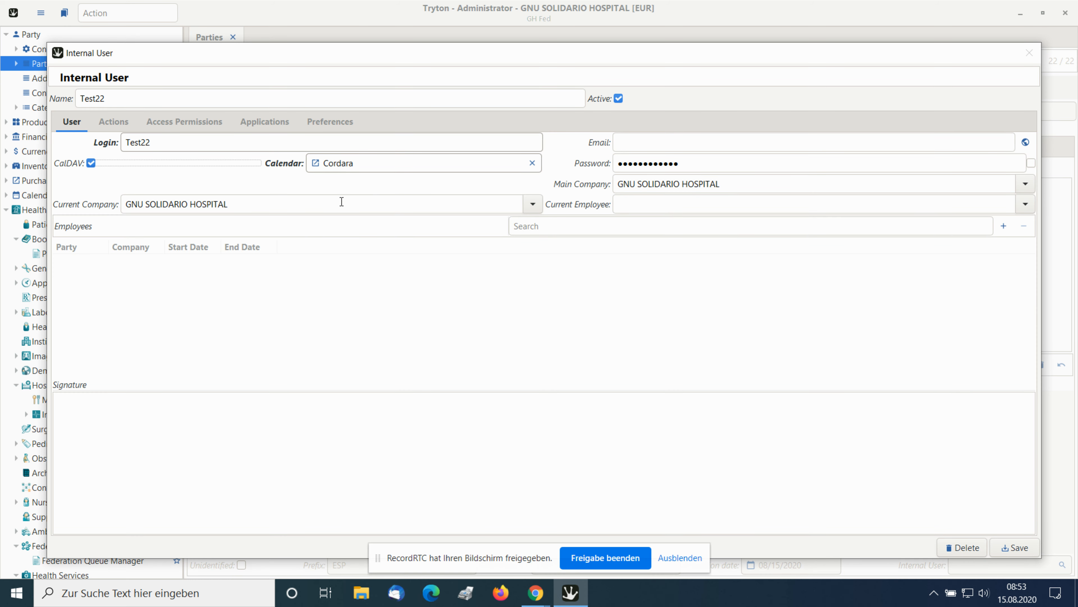
Set the internal user's language preference to English.
left_click(328, 123)
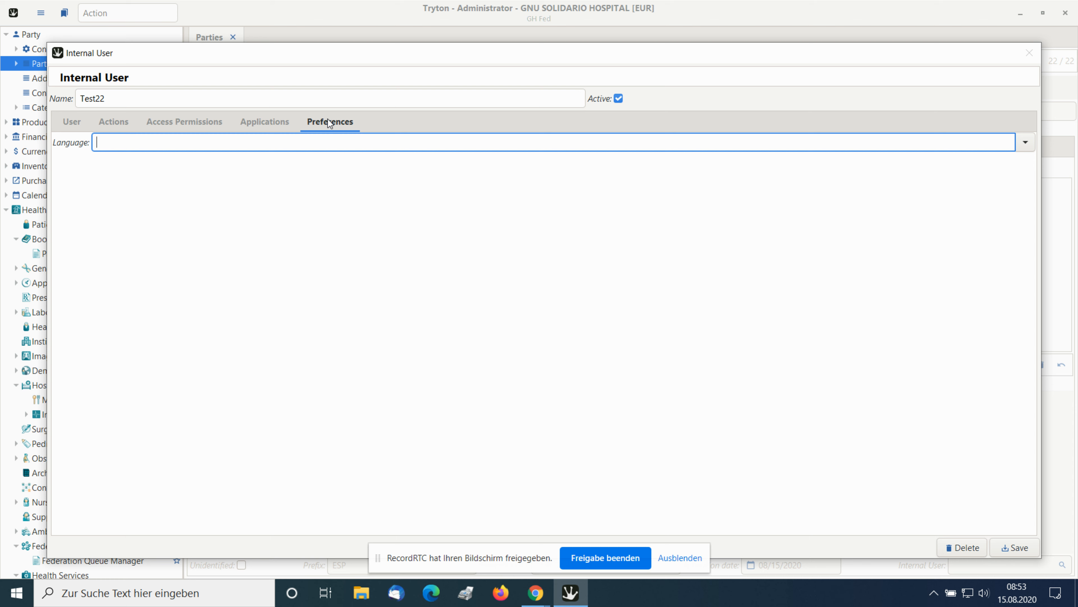
left_click(1030, 143)
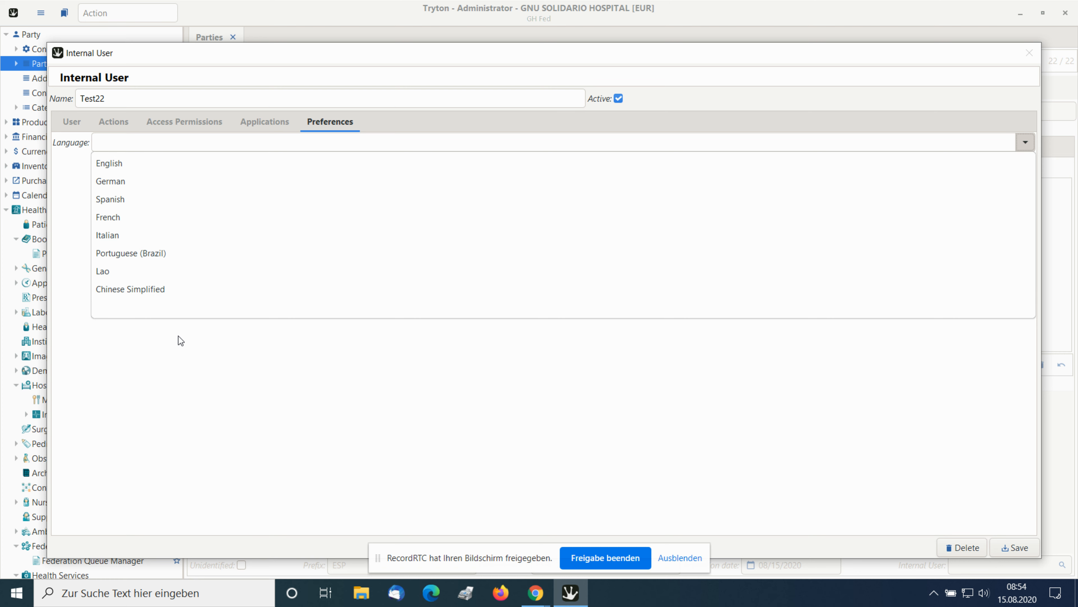
left_click(160, 165)
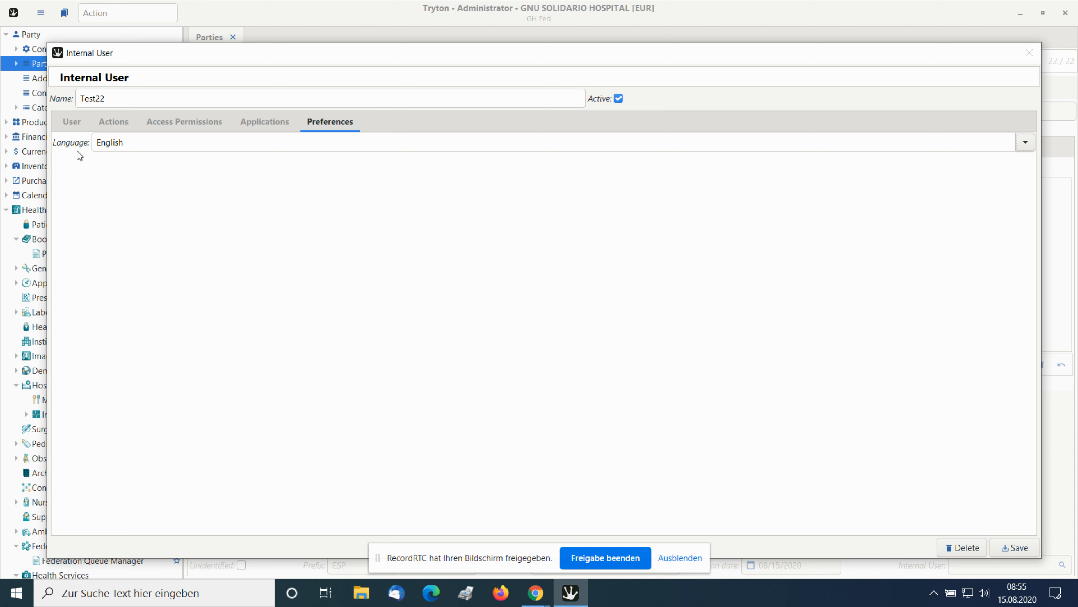
Open the group search for the internal user's access permissions and enlarge its window to show the whole list.
left_click(176, 123)
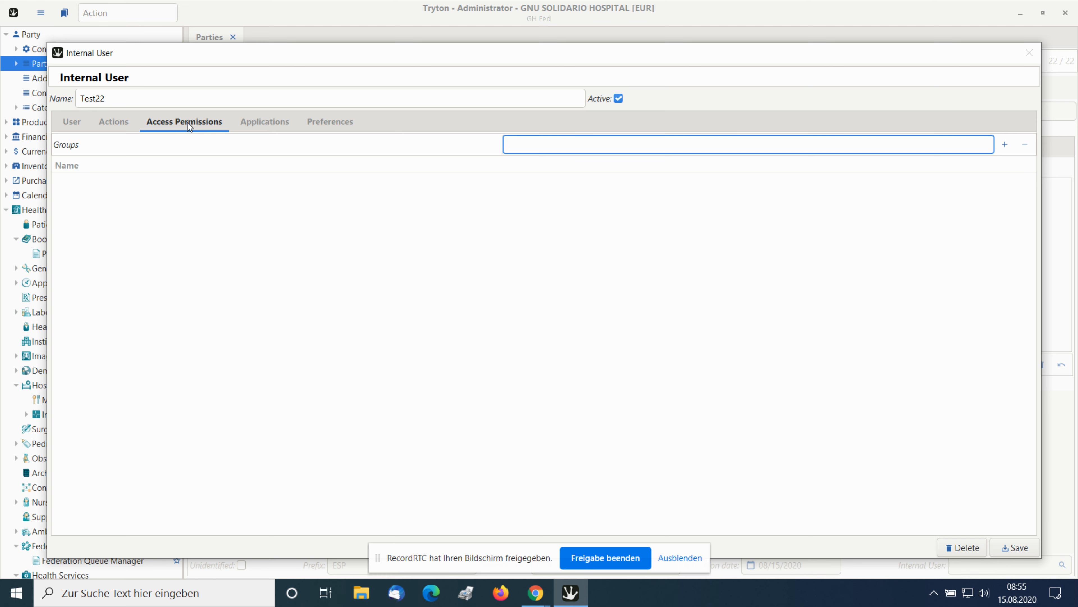
left_click(1006, 146)
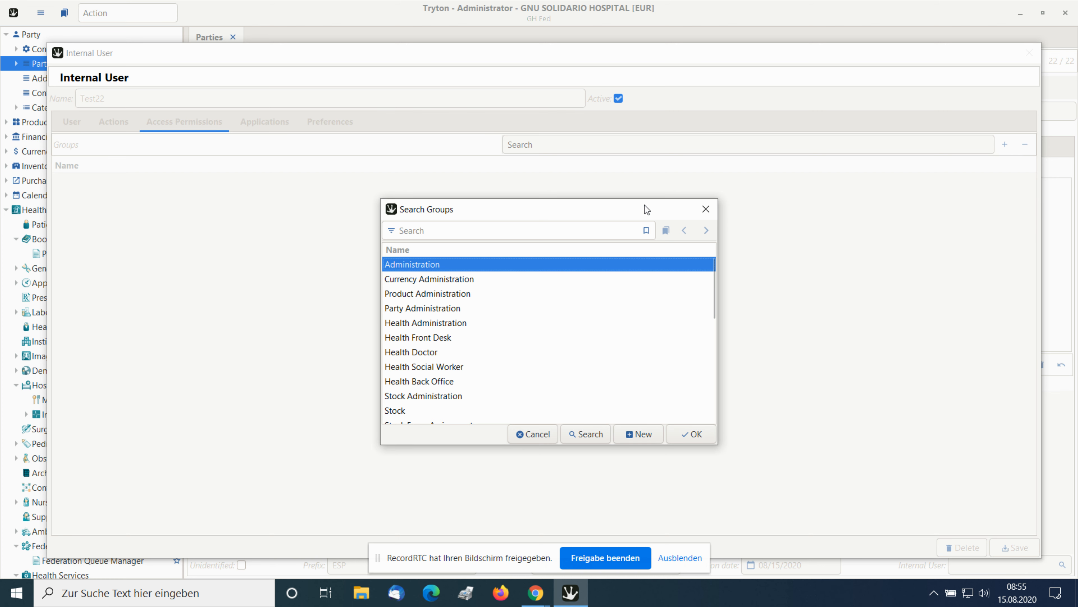
left_click_drag(645, 205, 578, 39)
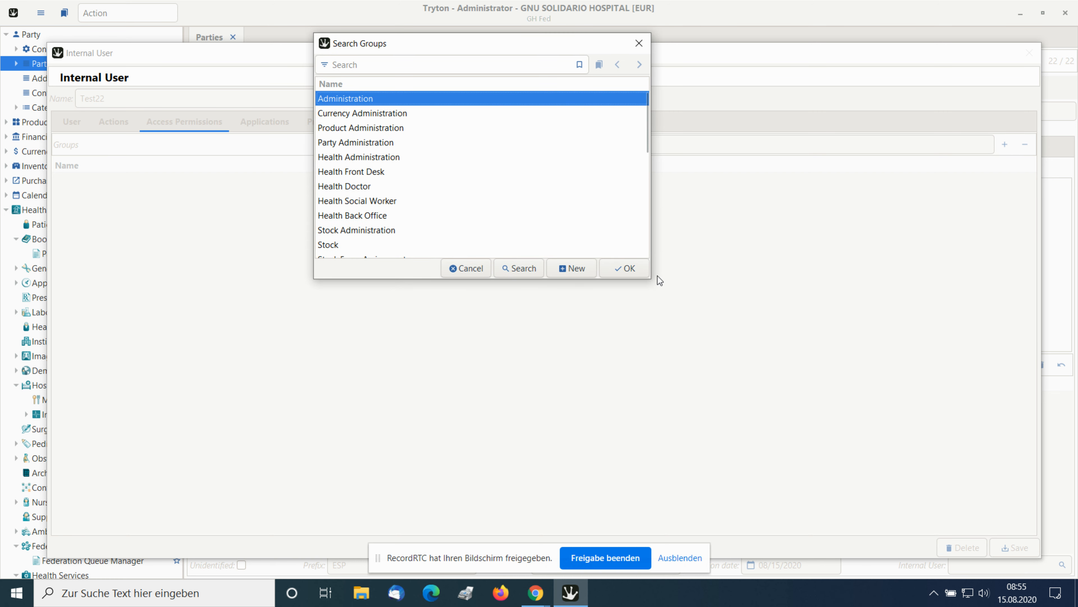
left_click_drag(649, 278, 705, 552)
left_click_drag(621, 41, 621, 5)
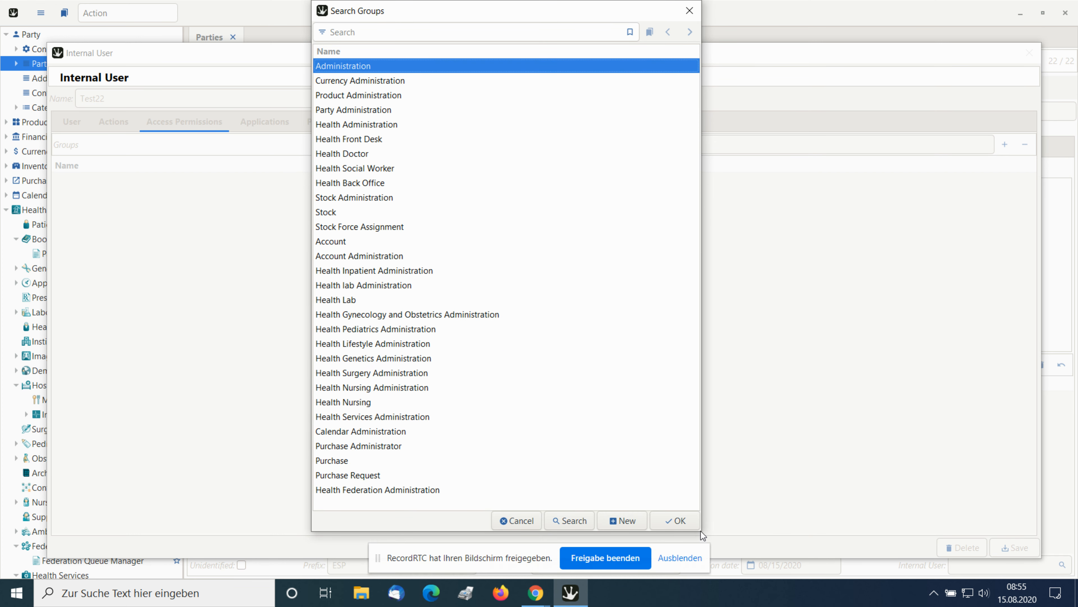
left_click_drag(700, 531, 712, 534)
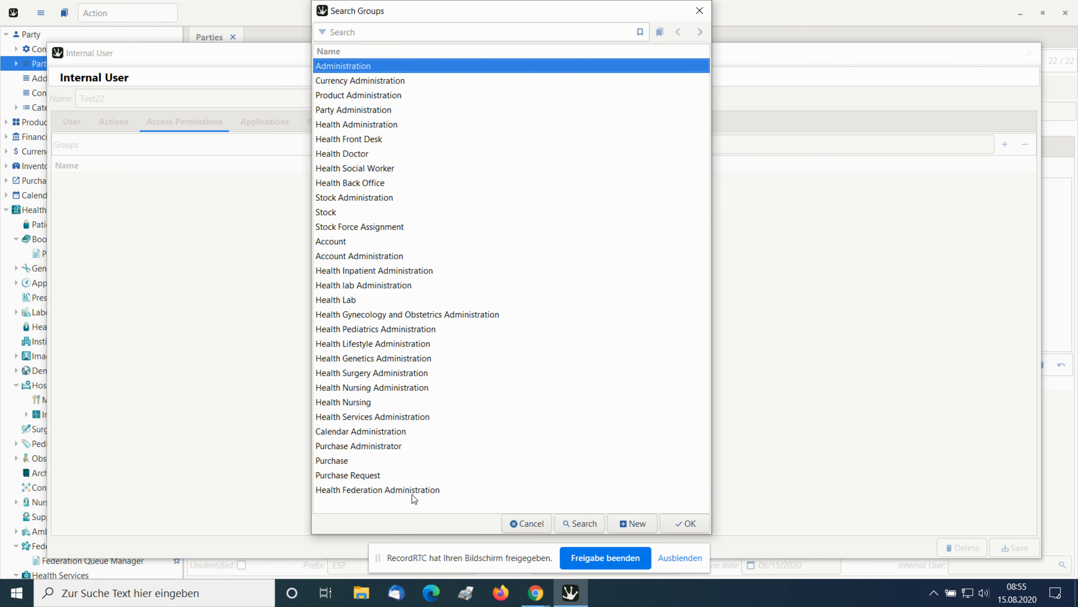
left_click(409, 483, "shift")
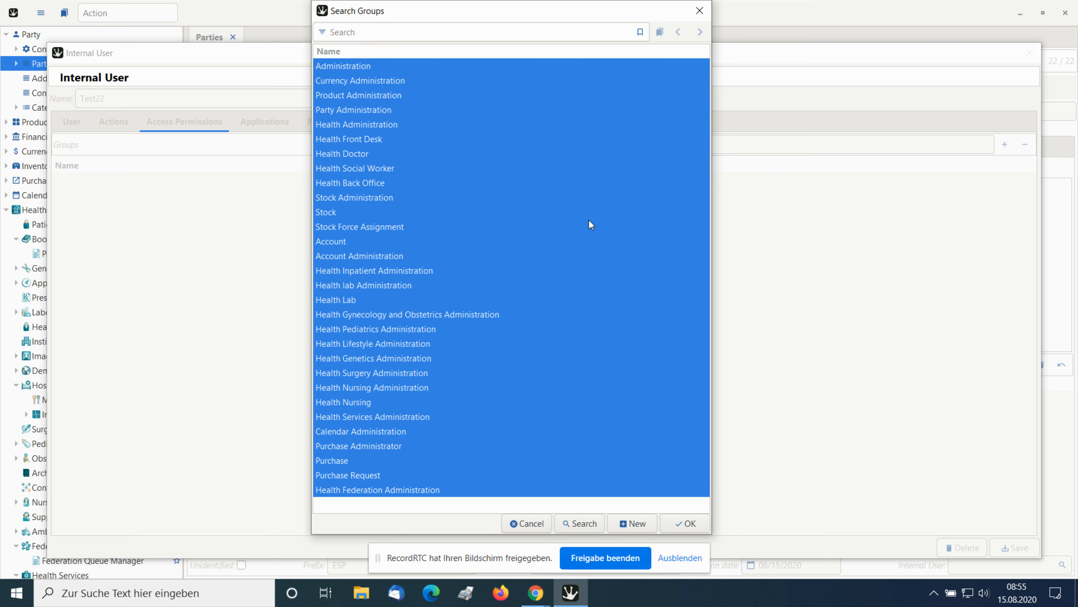
left_click(372, 140)
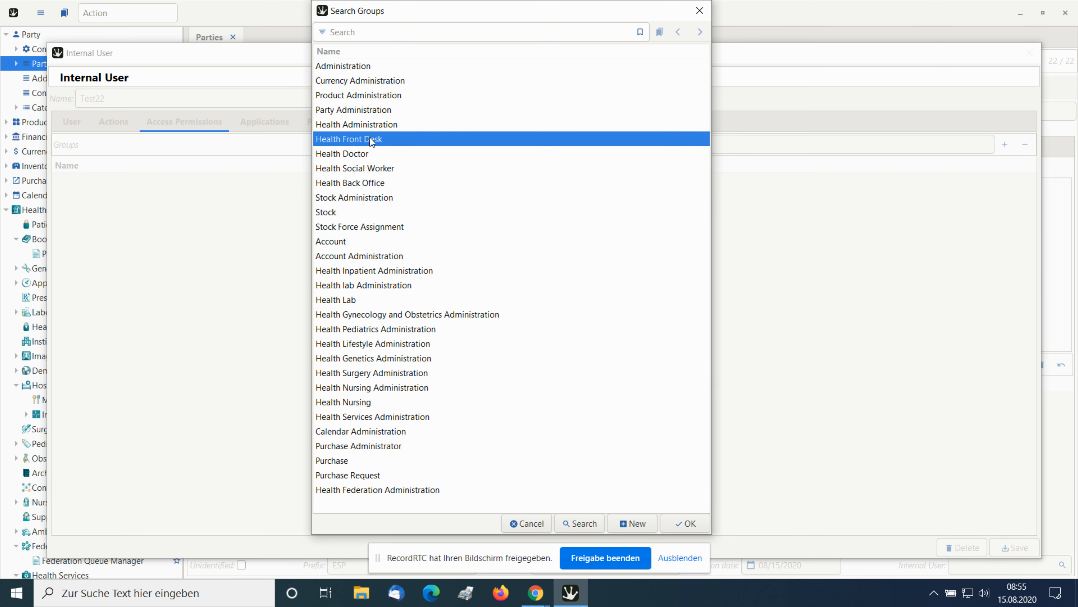
left_click(349, 66)
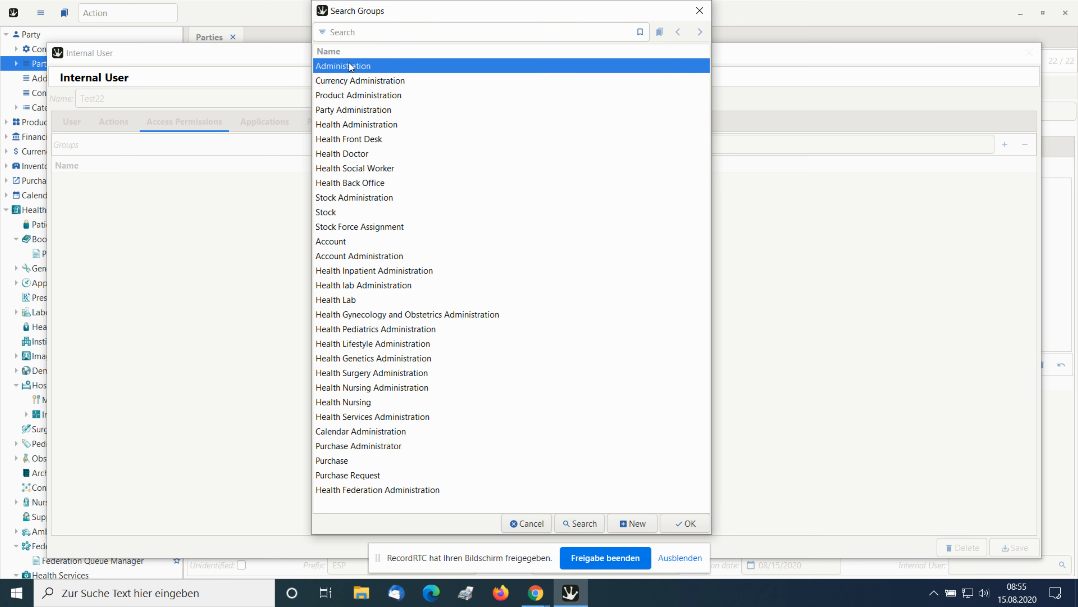
left_click(357, 81)
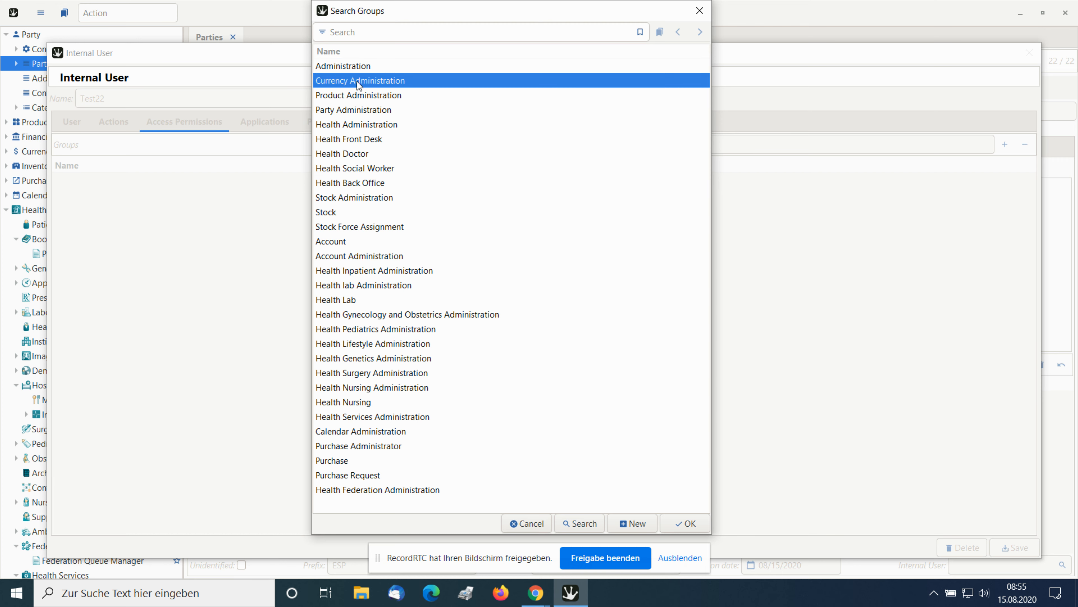
Select the access groups Administration, Currency Administration, Product Administration, Party Administration and Health Administration.
left_click(355, 67)
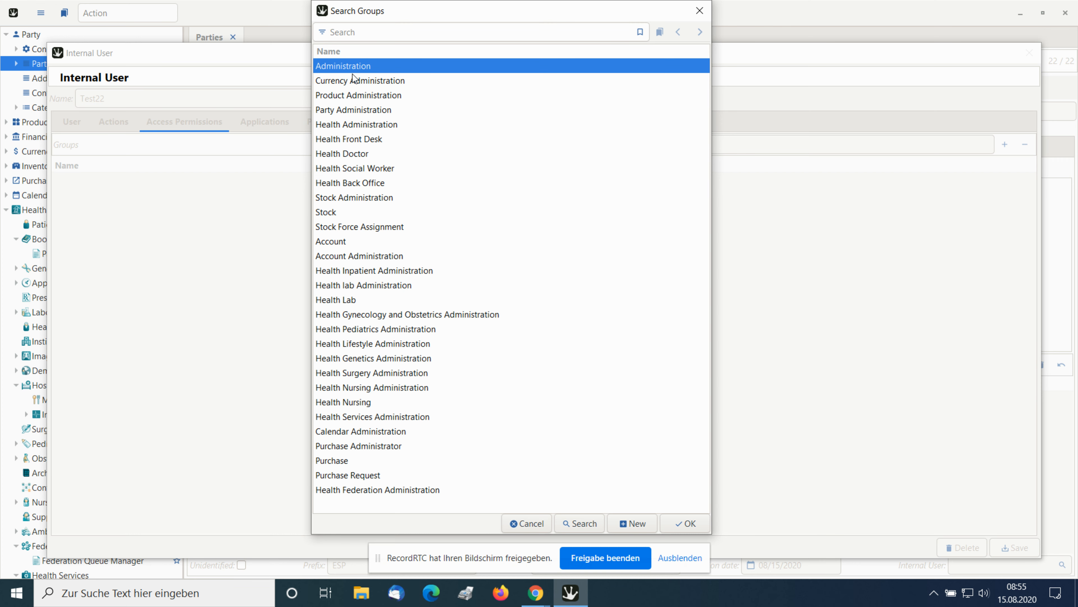
left_click(352, 75, "ctrl")
left_click(349, 94, "ctrl")
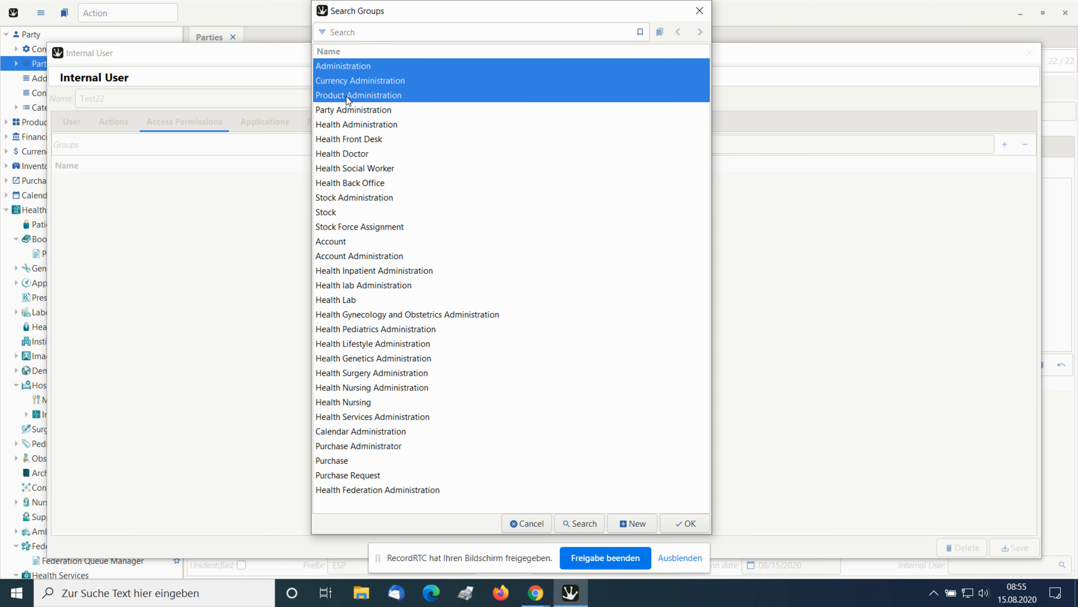
left_click(345, 111, "ctrl")
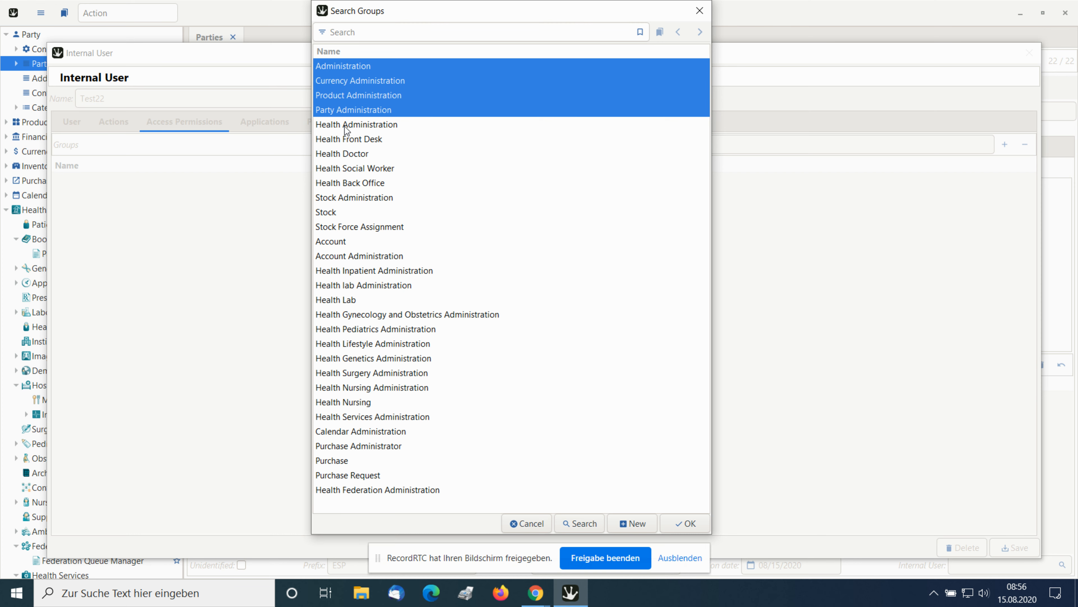
left_click(344, 125, "ctrl")
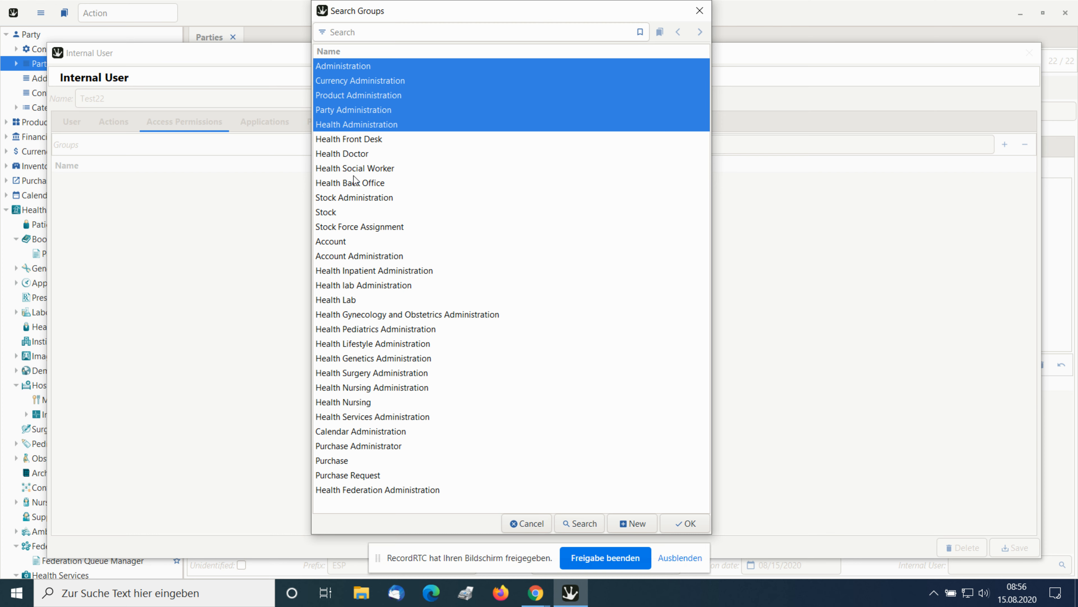
Add Stock Administration, Stock, Stock Force Assignment, Account and Account Administration to the group selection.
left_click(356, 197, "ctrl")
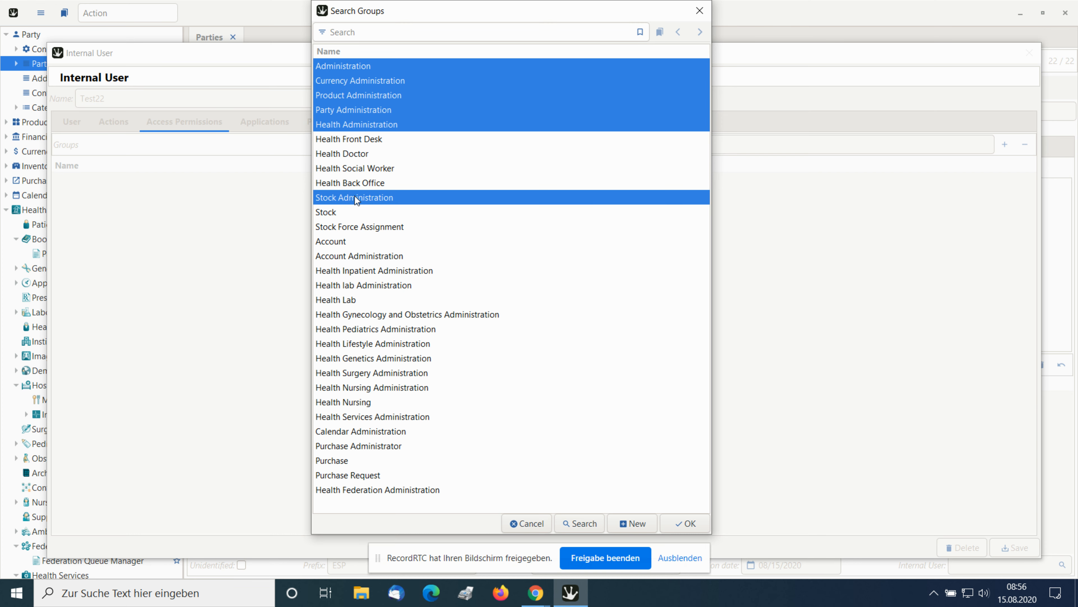
left_click(338, 212, "ctrl")
left_click(360, 229, "ctrl")
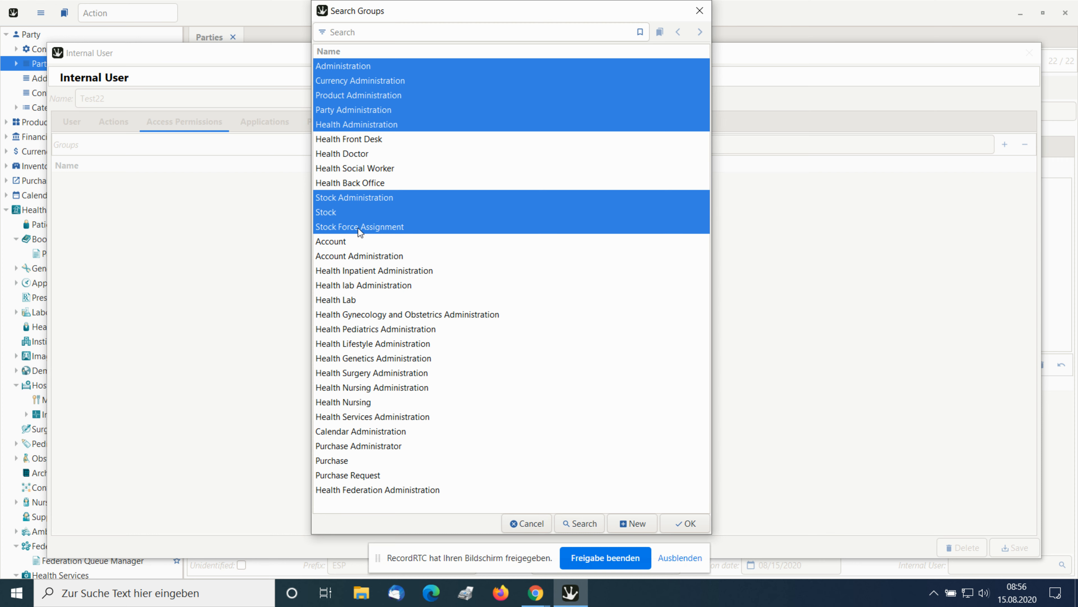
left_click(342, 243, "ctrl")
left_click(351, 255, "ctrl")
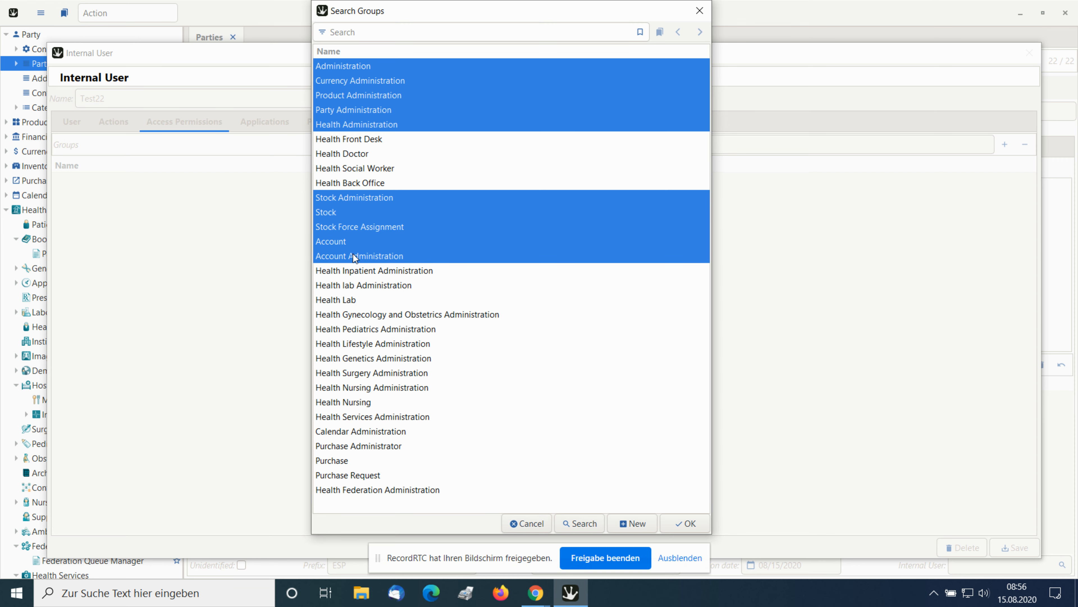
Add the Administration groups of Health Inpatient, lab, Gynecology and Obstetrics, Pediatrics, Lifestyle, Genetics, Surgery and Nursing to the group selection.
left_click(366, 271, "ctrl")
left_click(367, 287, "ctrl")
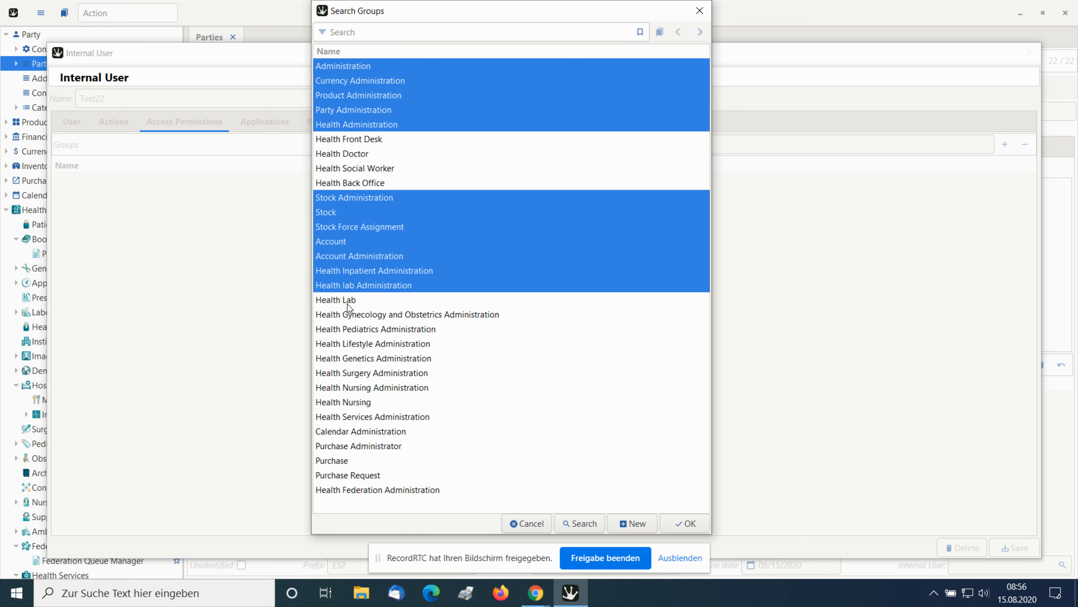
left_click(351, 318, "ctrl")
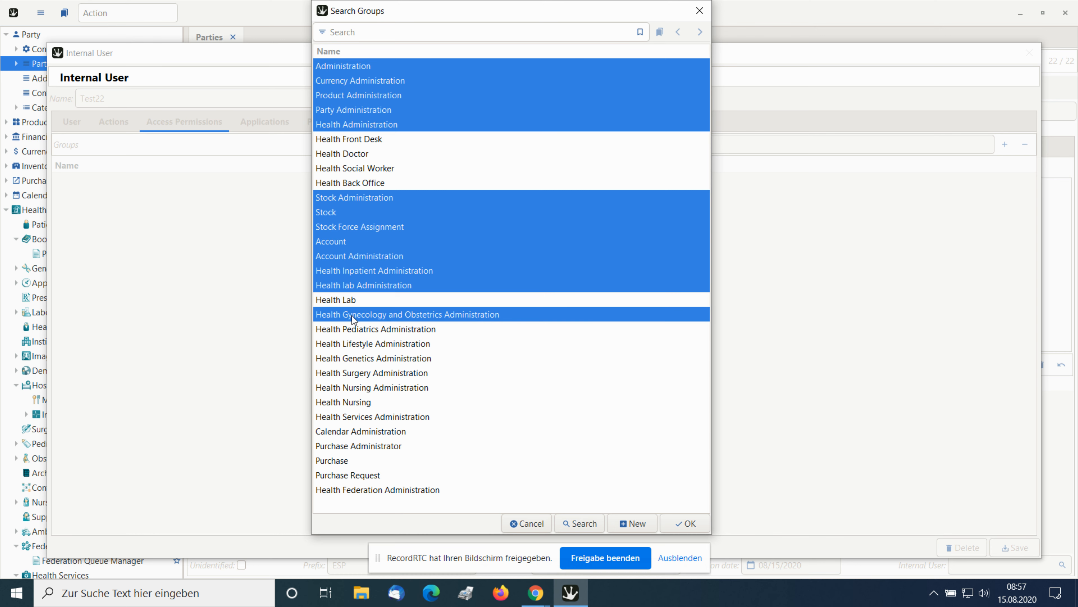
left_click(355, 332, "ctrl")
left_click(361, 346, "ctrl")
left_click(362, 359, "ctrl")
left_click(364, 377, "ctrl")
left_click(365, 389, "ctrl")
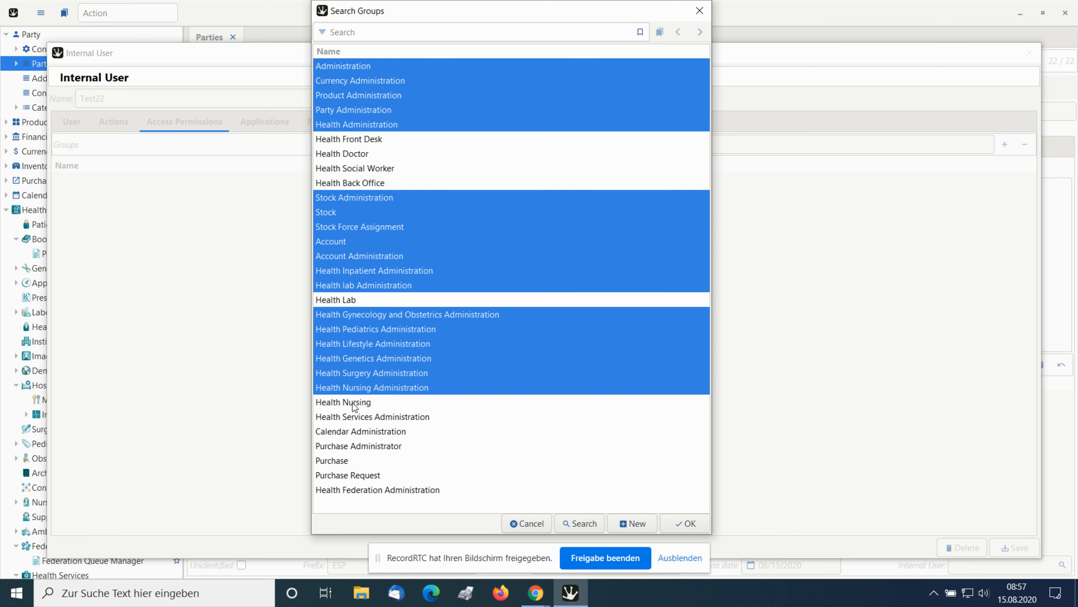
Add Health Services Administration, Calendar Administration, Purchase Administrator, Purchase, Purchase Request and Health Federation Administration to the group selection.
left_click(349, 419, "ctrl")
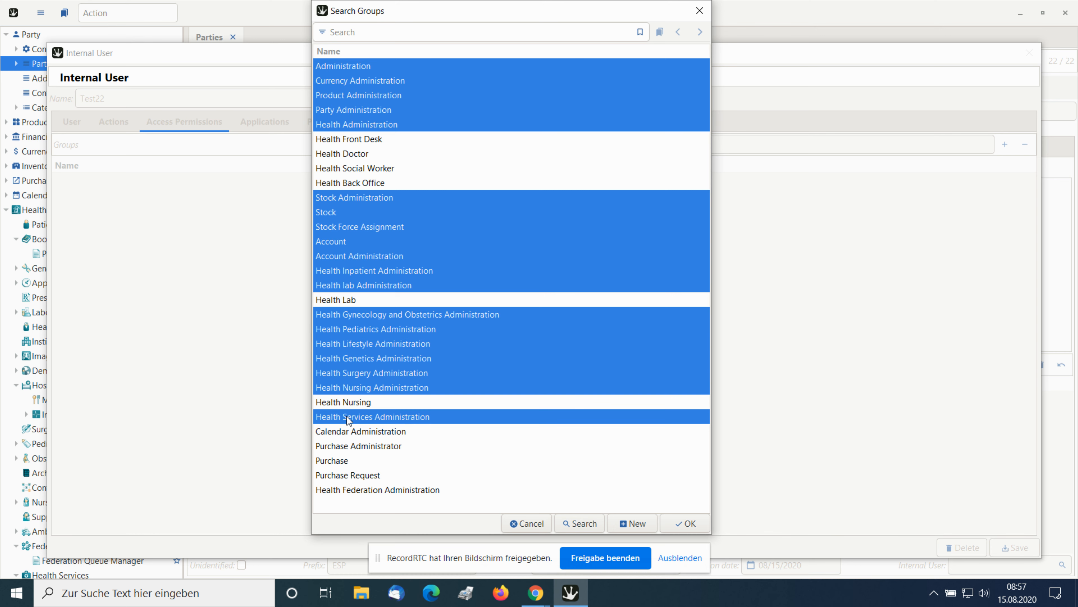
left_click(349, 433, "ctrl")
left_click(340, 449, "ctrl")
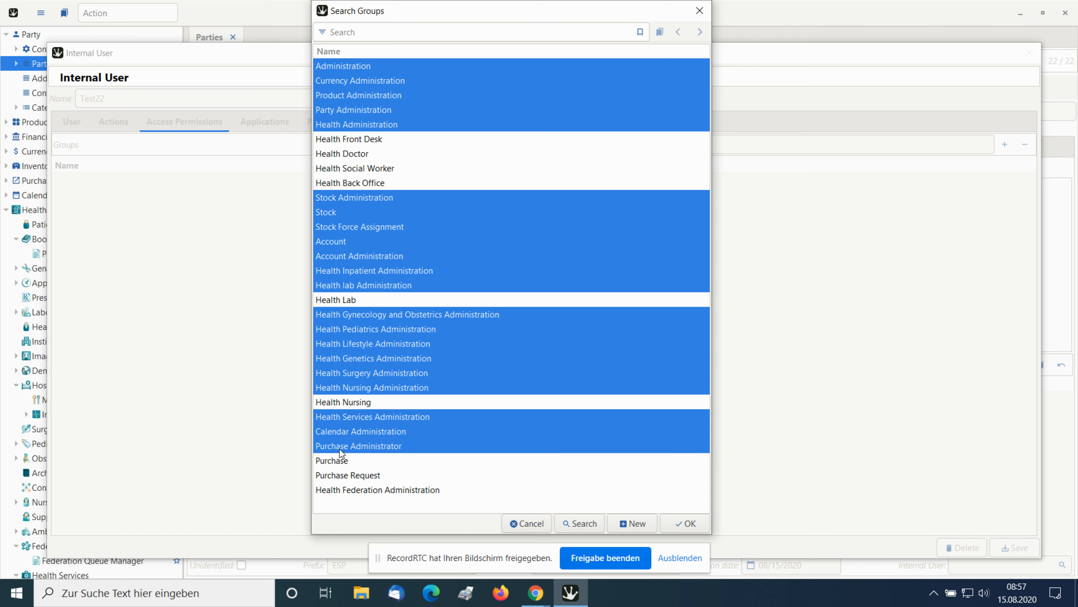
left_click(336, 460, "ctrl")
left_click(340, 475, "ctrl")
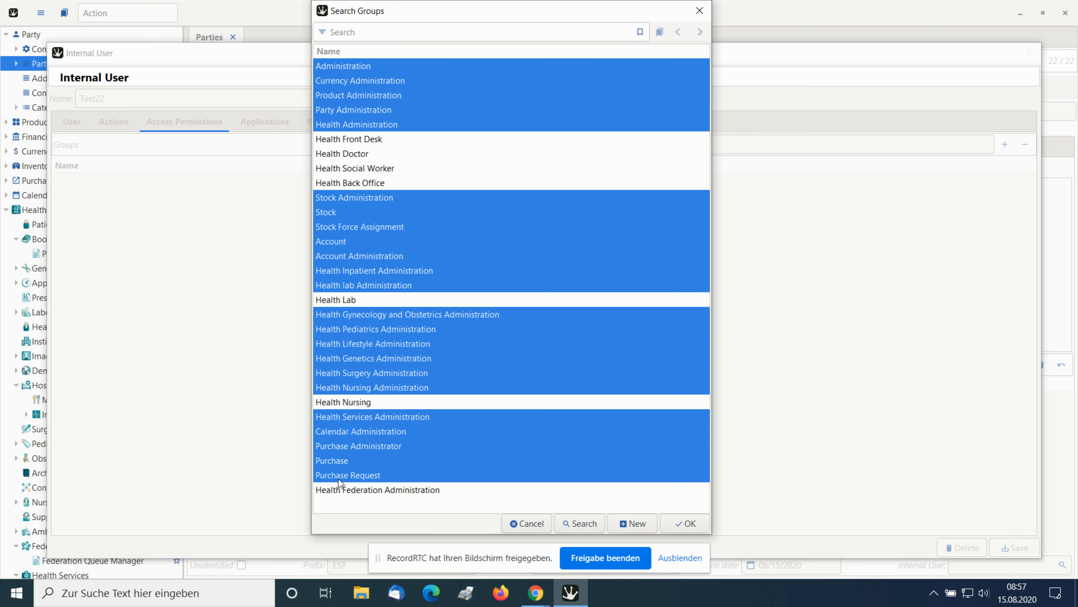
left_click(344, 491, "ctrl")
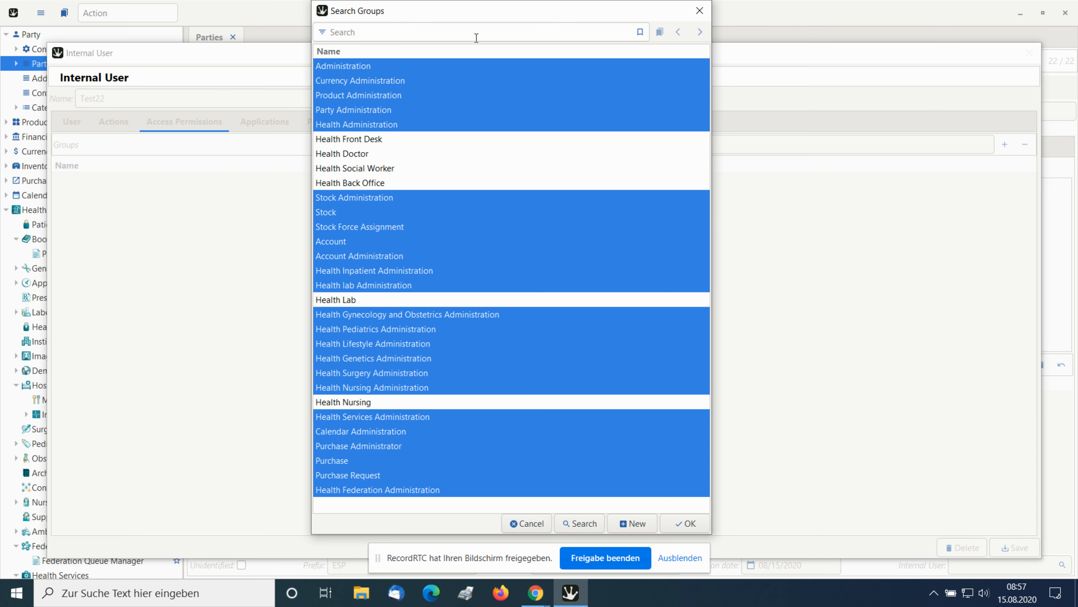
Assign the selected groups to the internal user Test22 and save both the user and the party record.
left_click(694, 525)
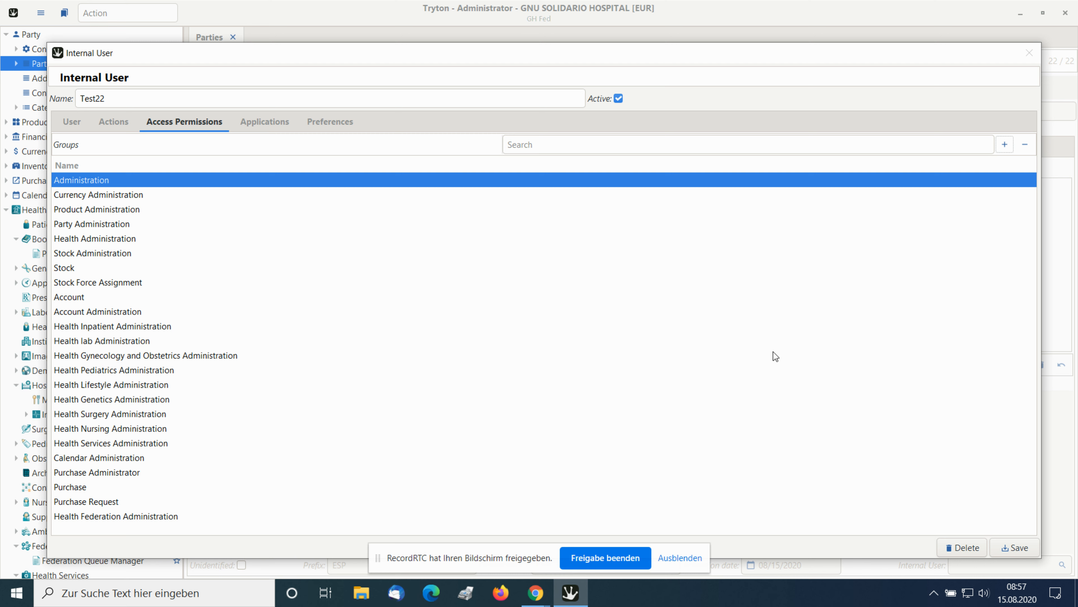
left_click(1007, 551)
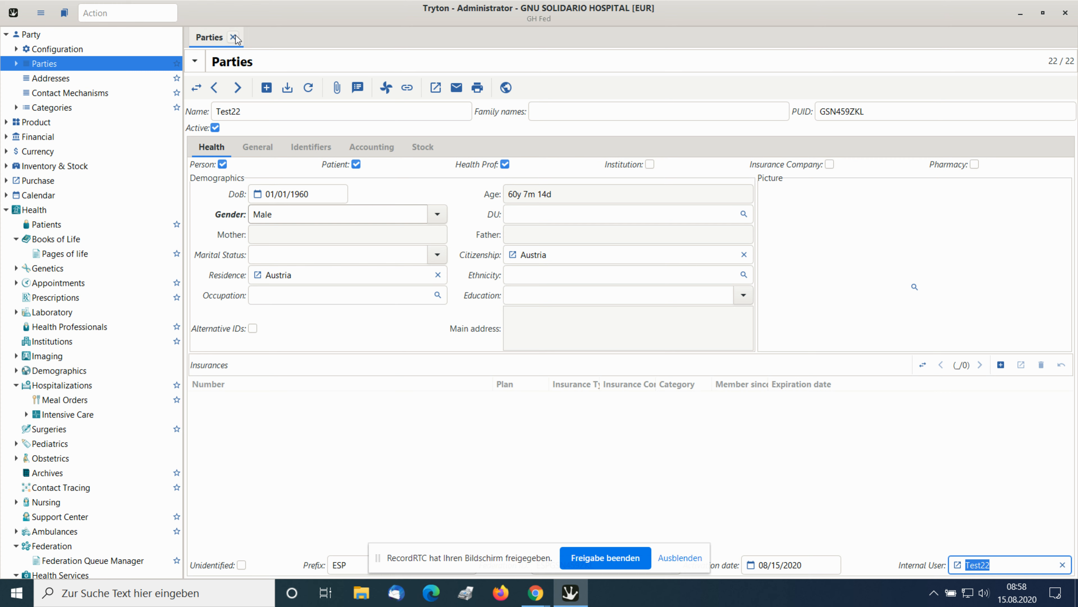
left_click(287, 88)
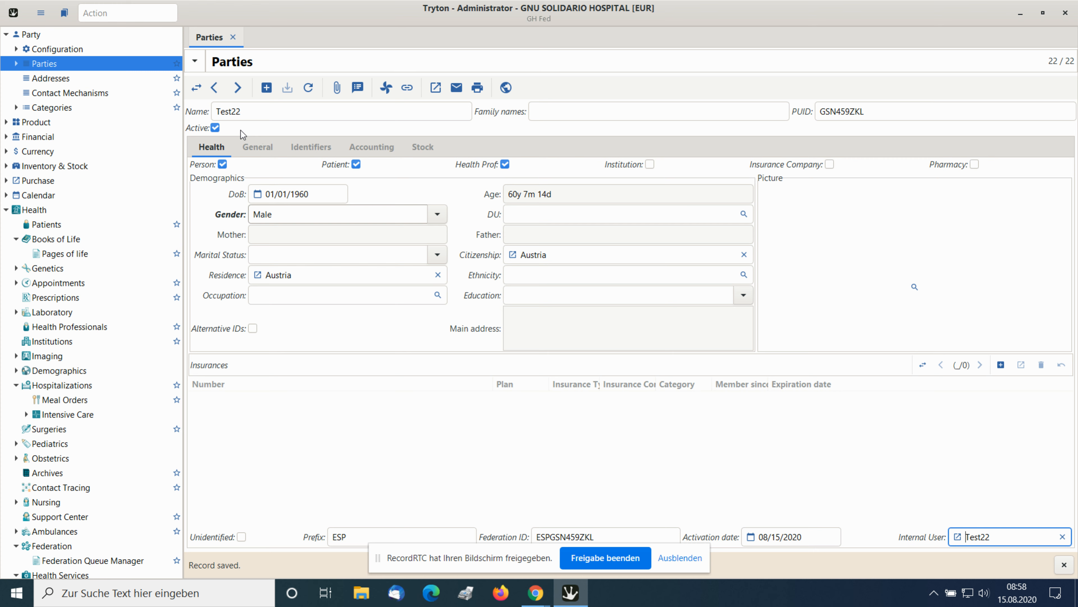
Mark the party Test22 as inactive and set it back to active.
left_click(216, 127)
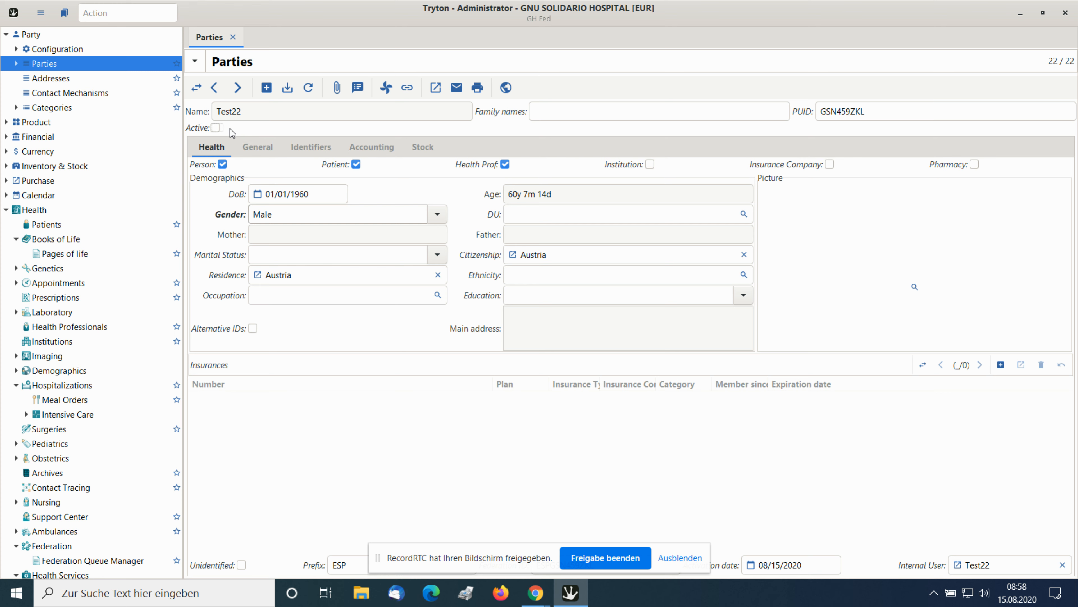
left_click(216, 127)
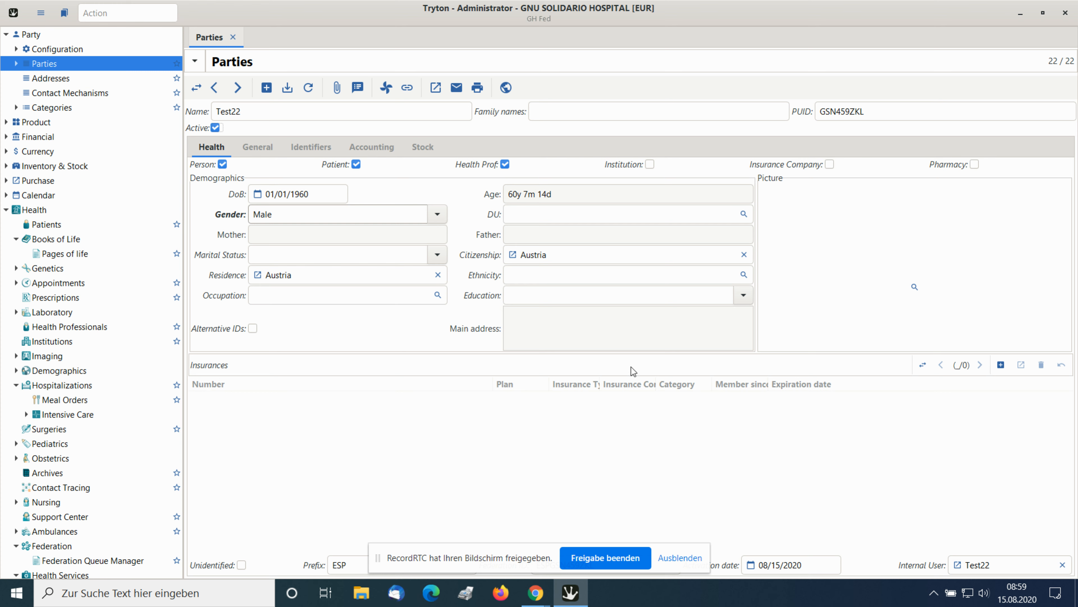
Switch from the Test22 record to the list of all parties and reload the list.
left_click(195, 87)
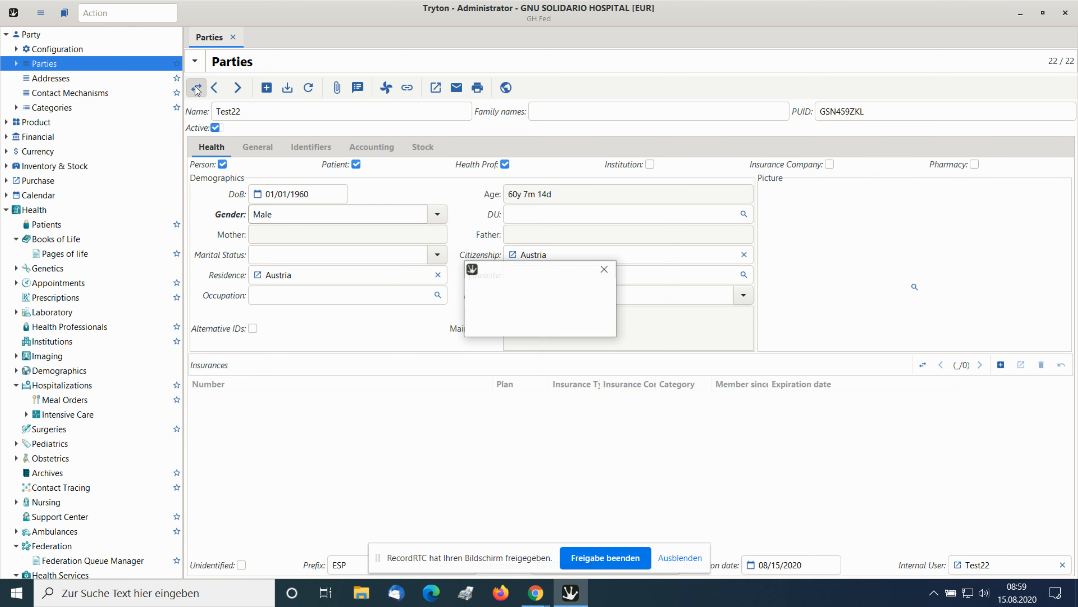
left_click(582, 333)
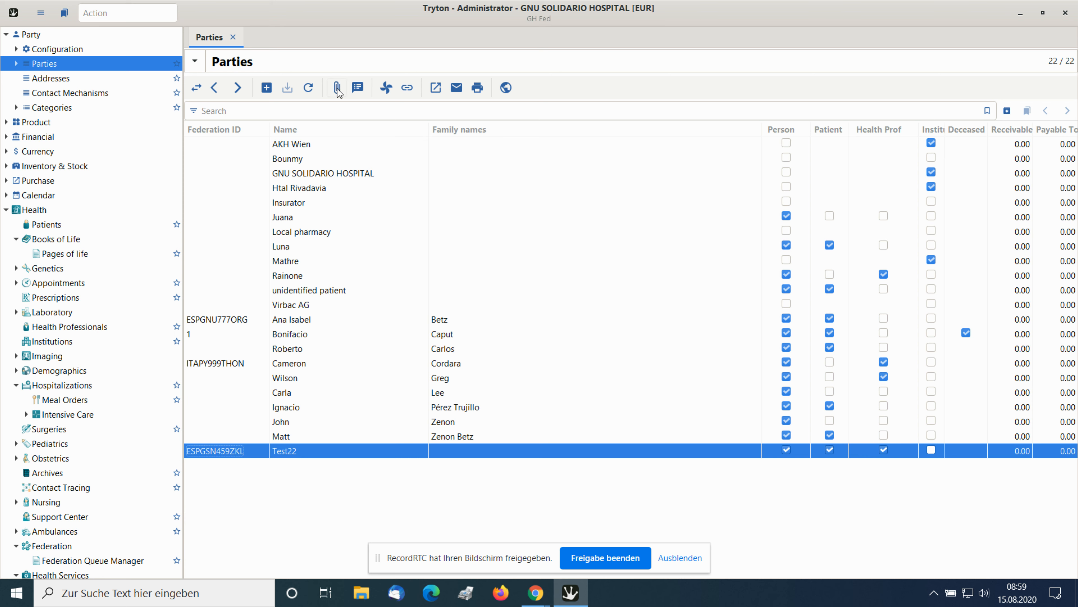
left_click(309, 90)
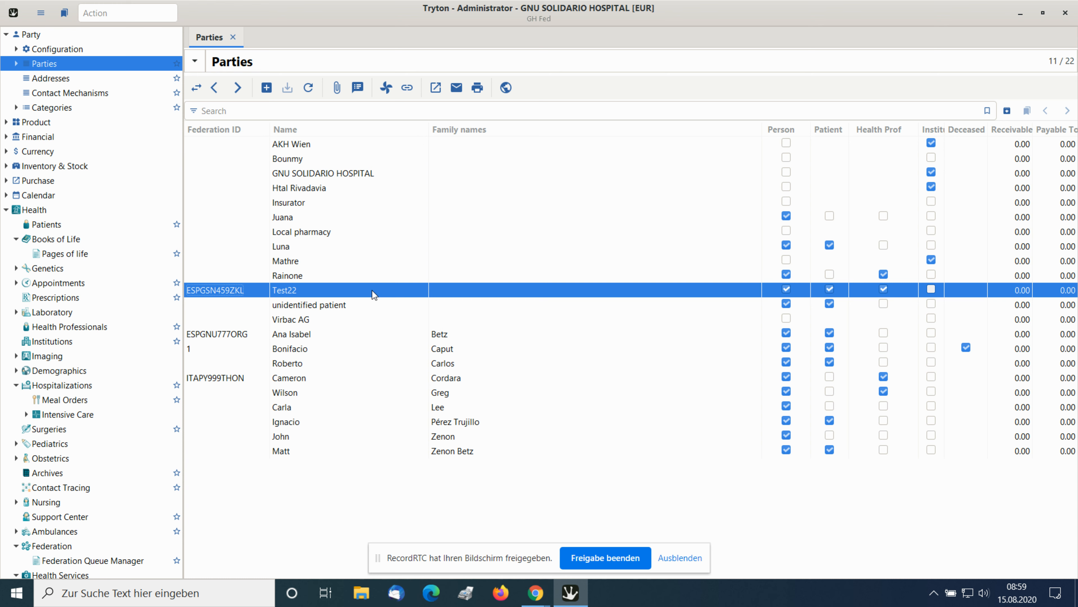
Close the parties list and quit the Tryton client.
left_click(233, 37)
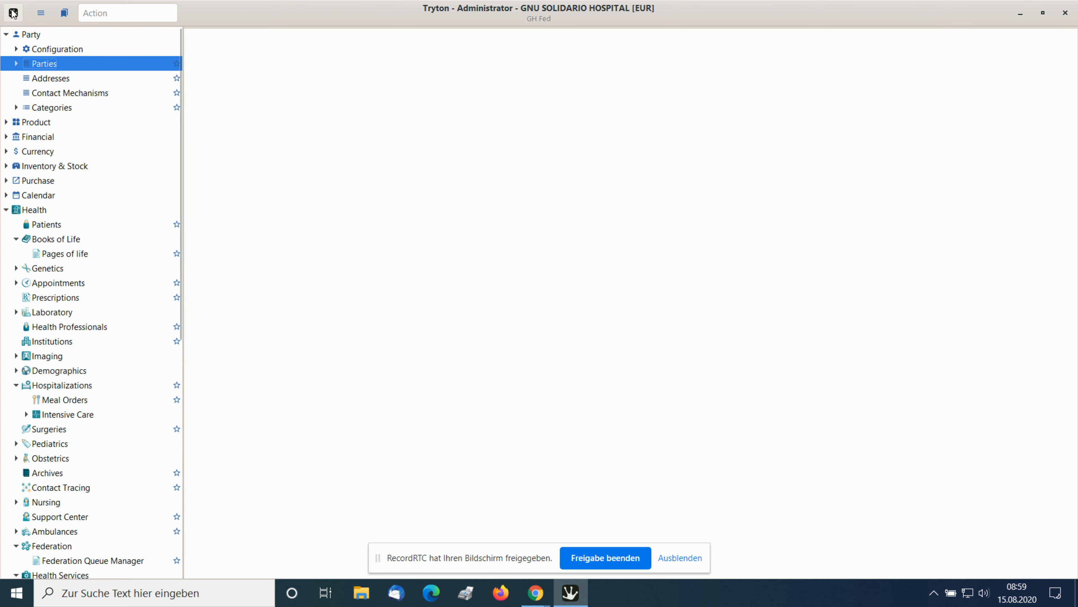
left_click(20, 17)
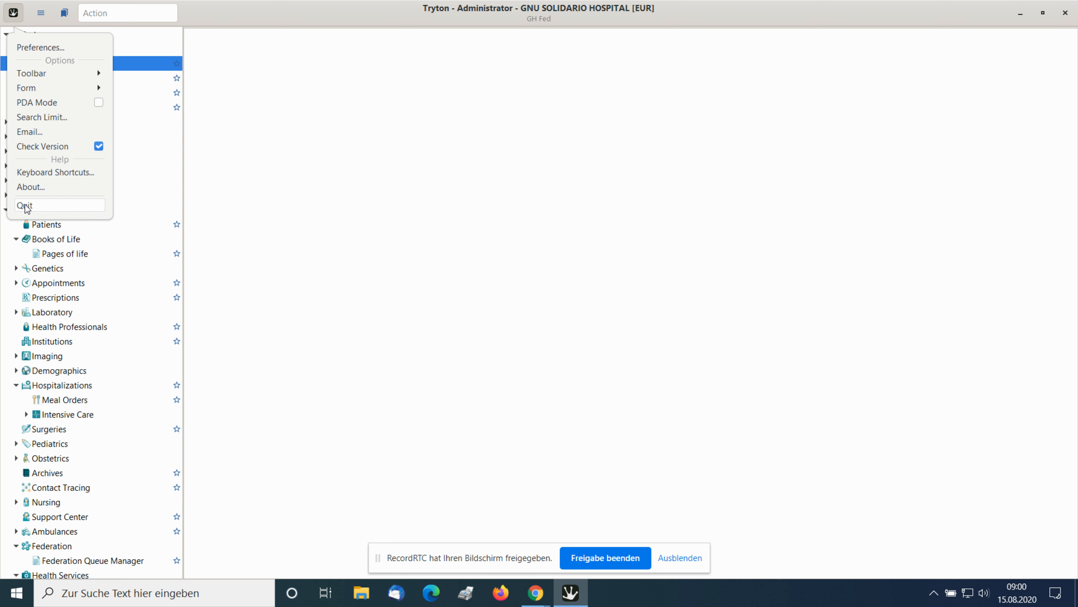
left_click(24, 207)
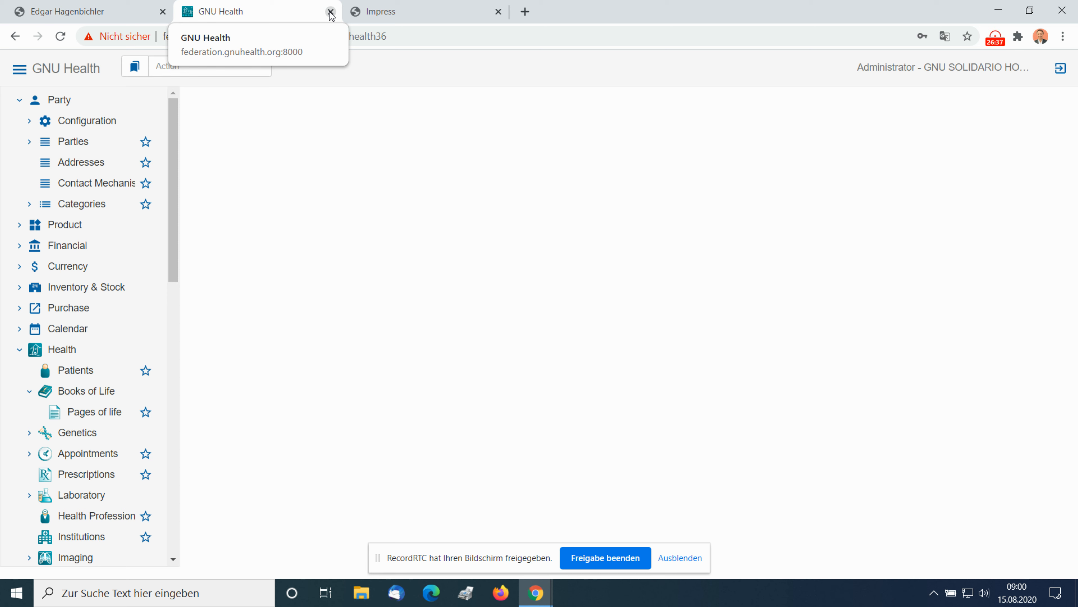
Minimize the browser and start the Tryton client again from the desktop, closing the stray Firefox window.
left_click(999, 11)
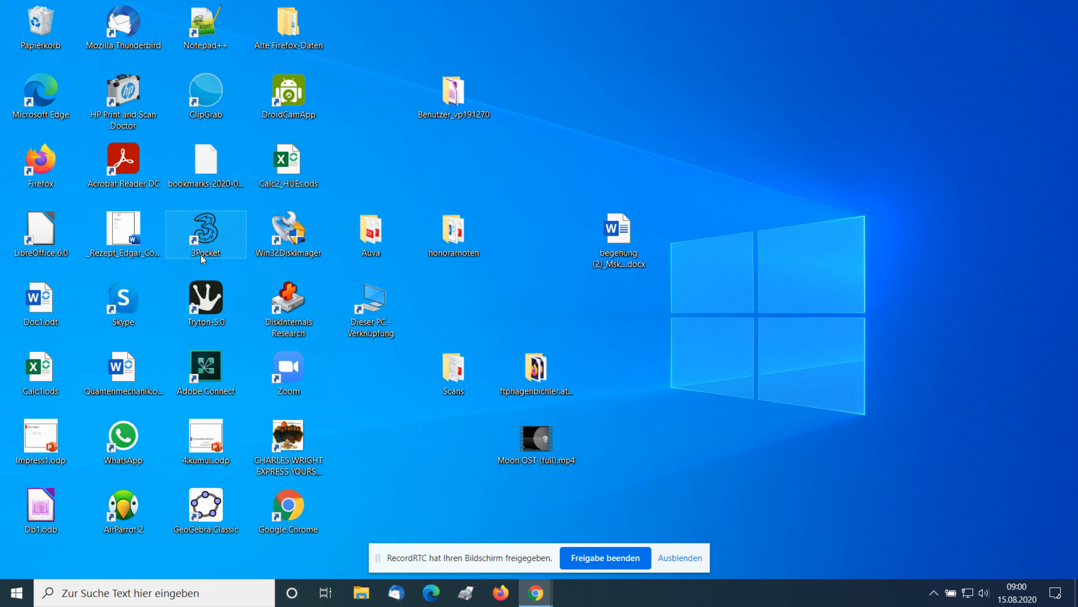
left_click(204, 295)
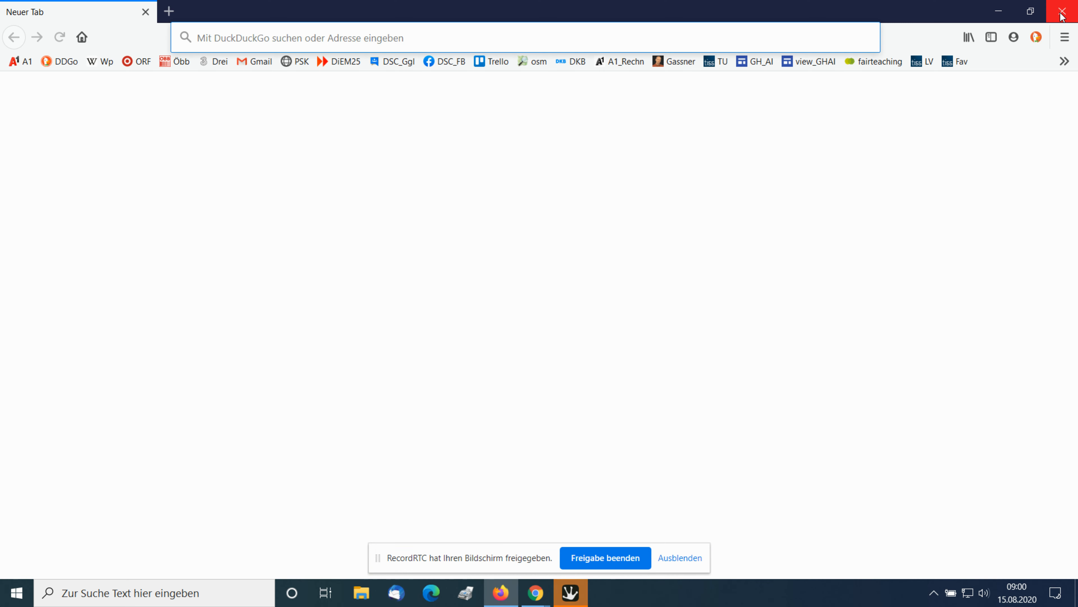
left_click(1060, 18)
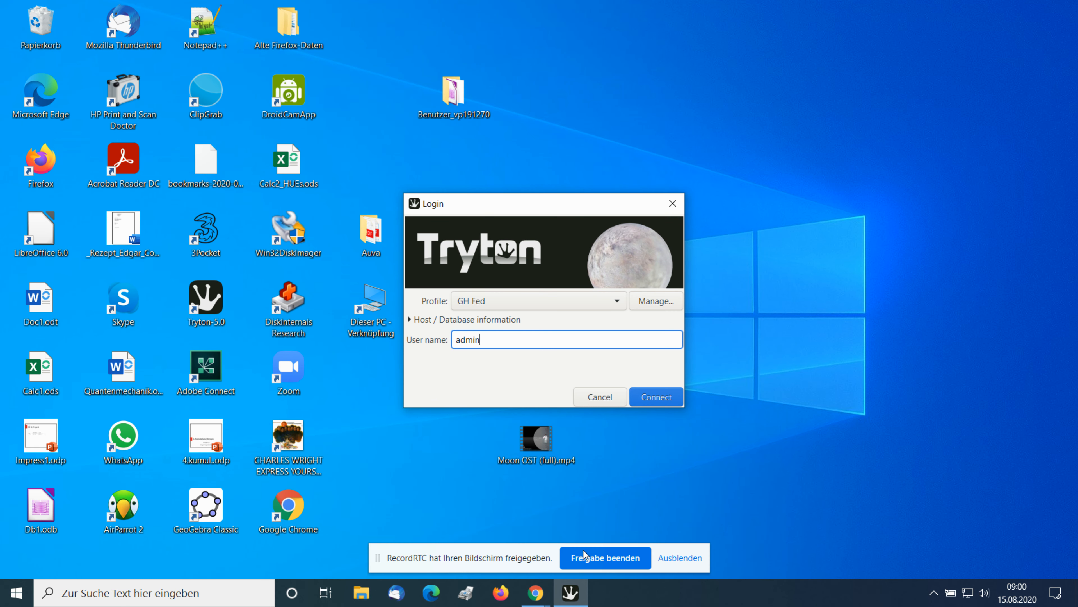
left_click(568, 595)
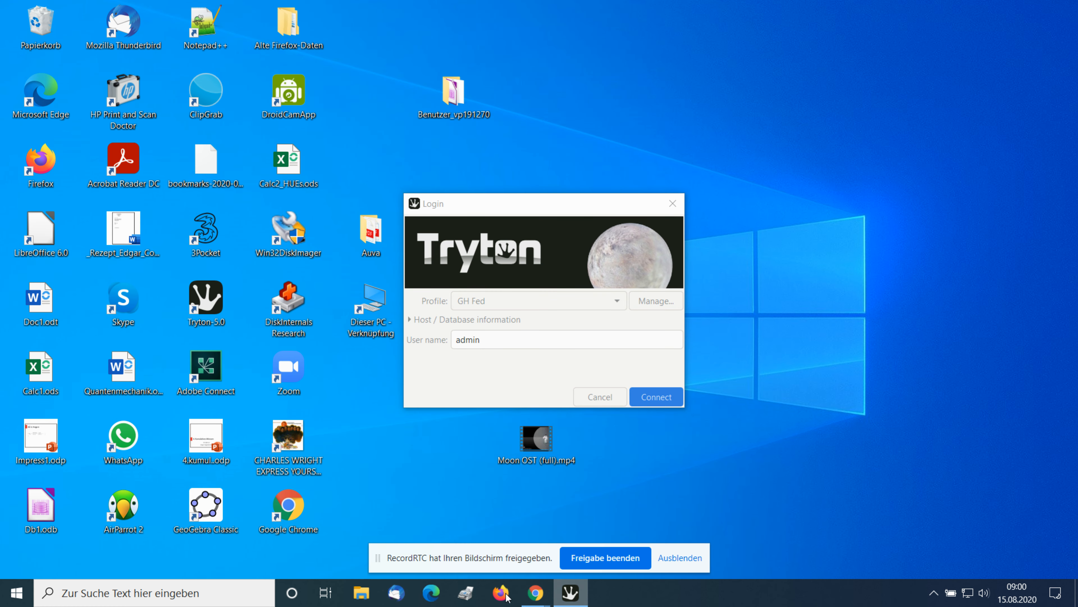
Switch to Chrome and show the Create Party and User slide in the GNU Health webinar PDF.
mouse_move(537, 599)
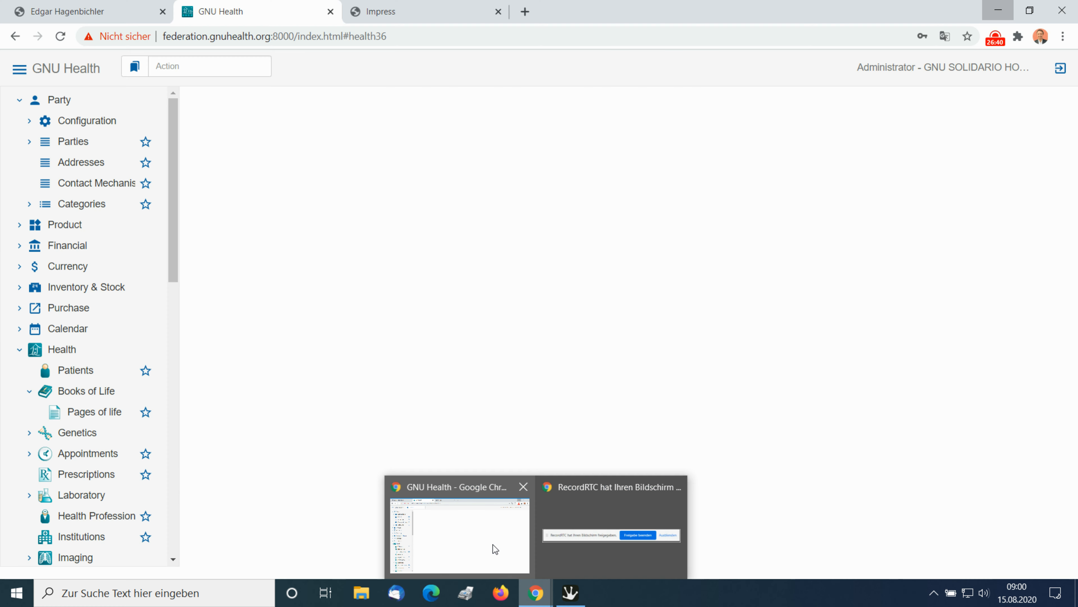
left_click(495, 549)
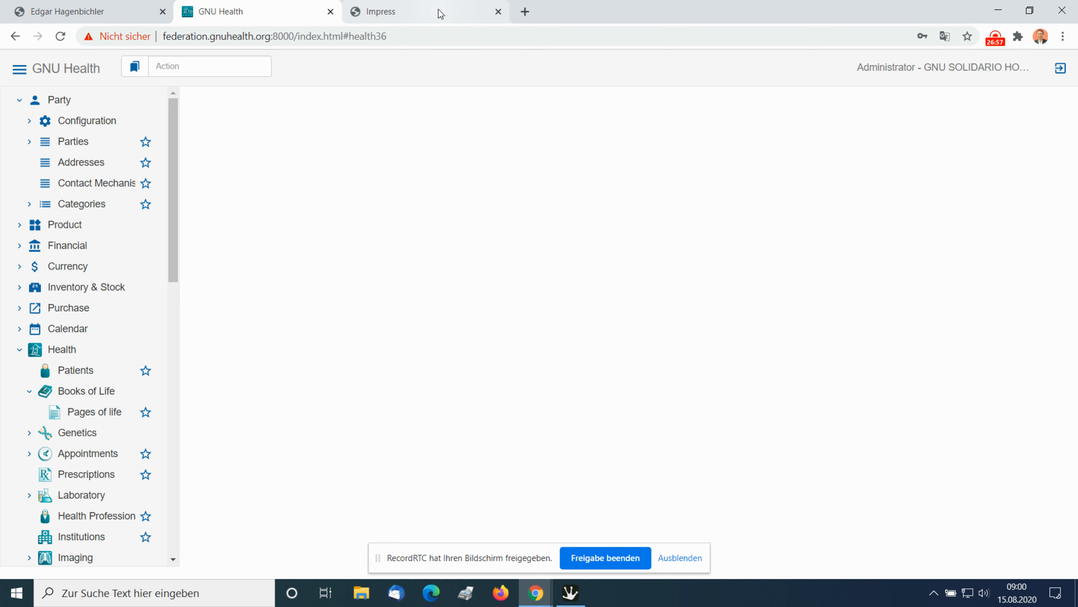
left_click(431, 14)
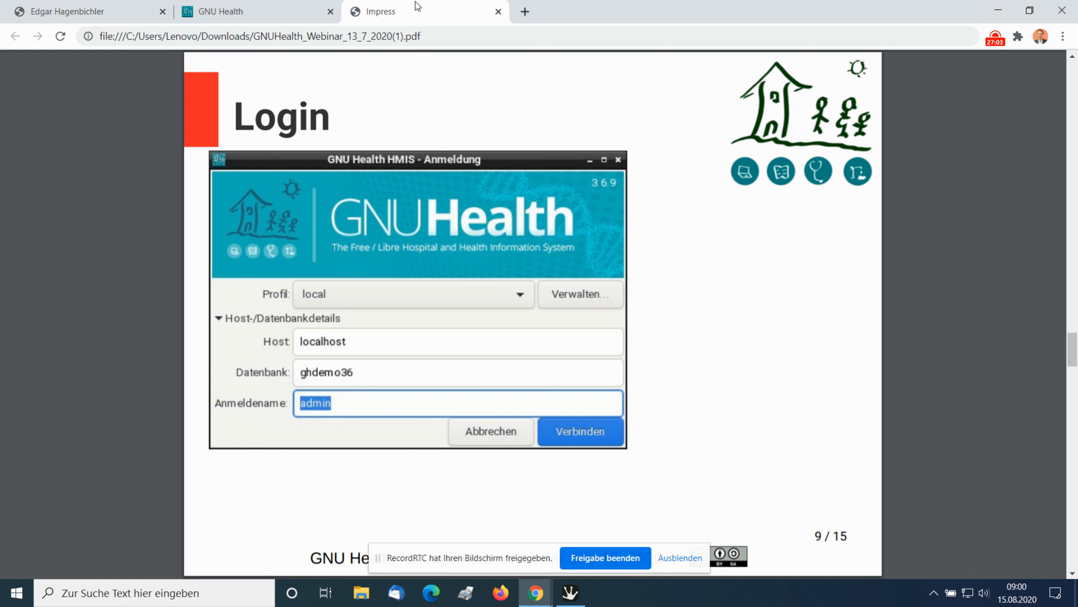
key("Right")
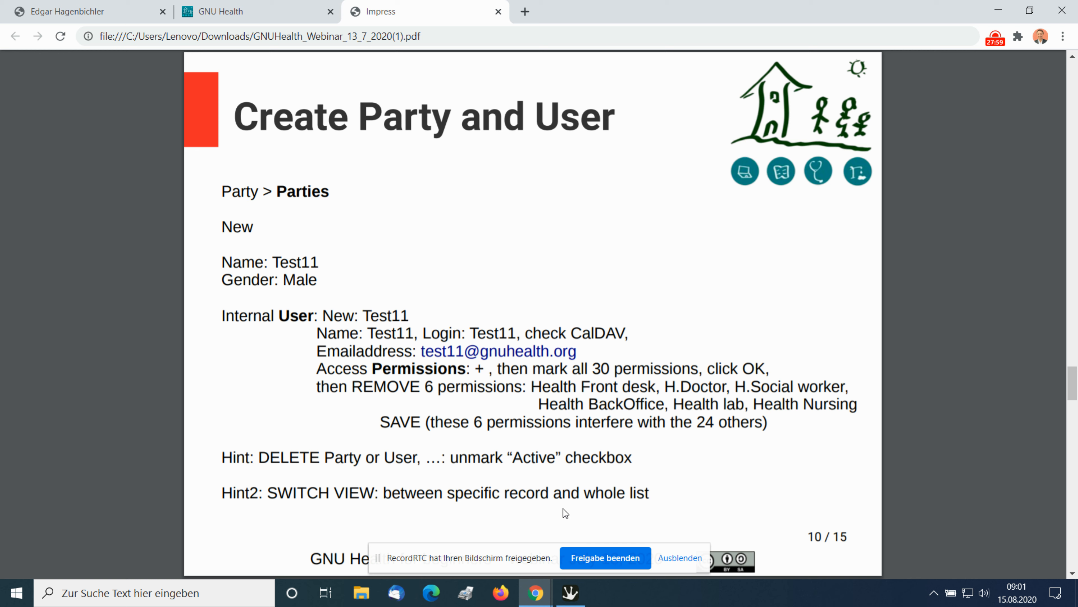
Switch to the Tryton login and sign in to the GH Fed profile as Test22 with the account password.
key("alt+Tab")
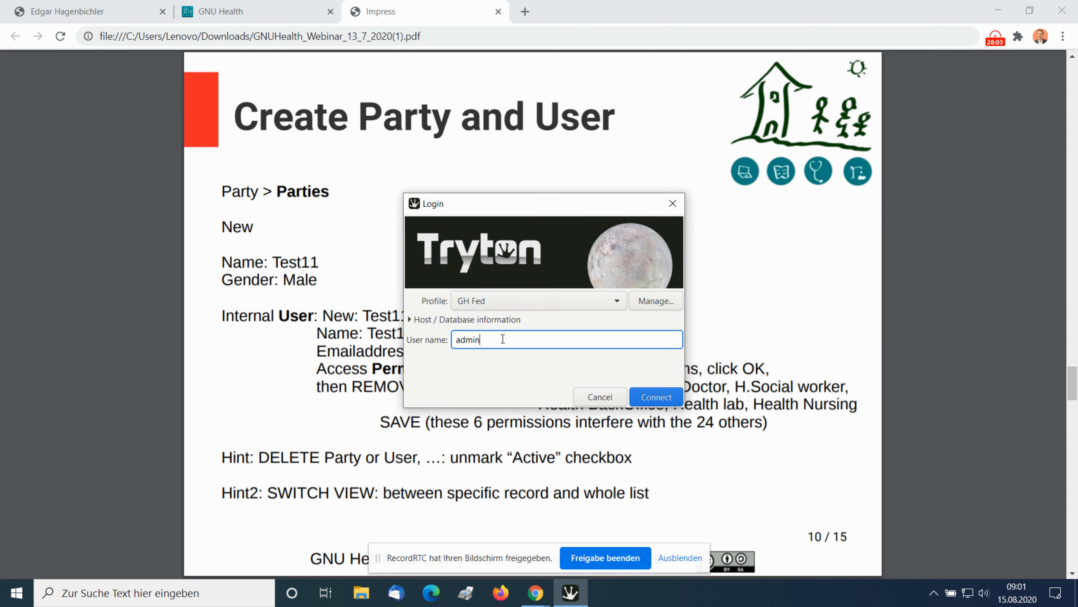
left_click_drag(502, 339, 395, 342)
type("Test22")
left_click(656, 396)
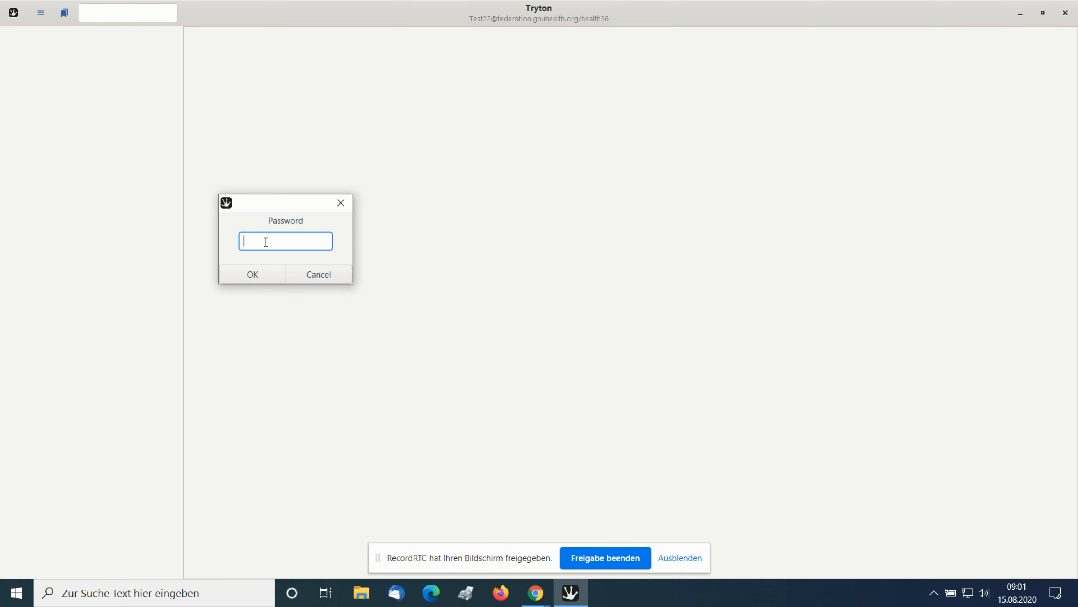
type("••••••••••••")
left_click(245, 274)
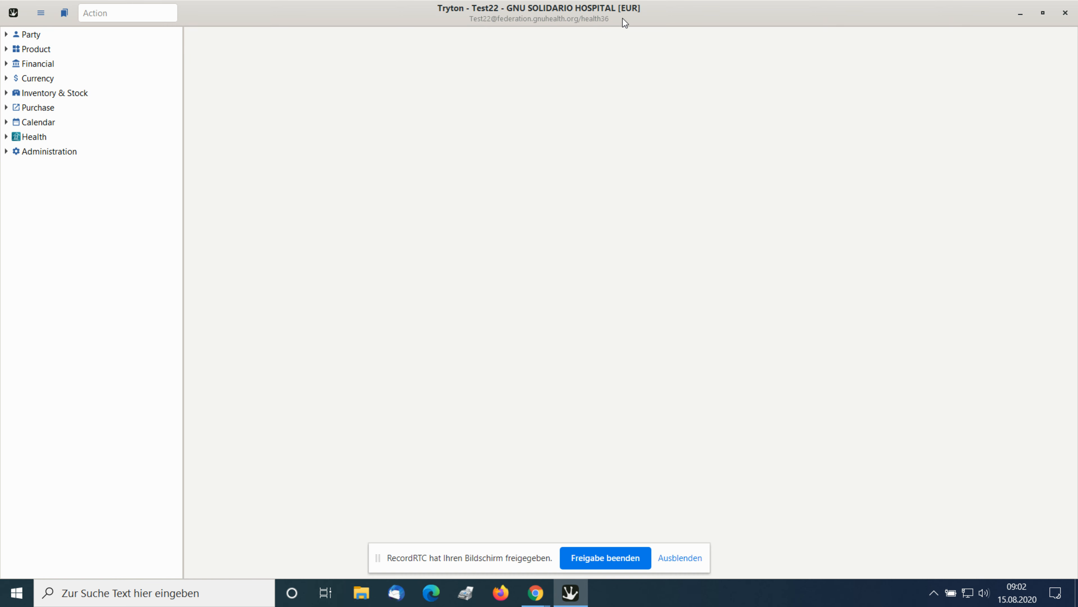
Expand the Party and Health modules and open the list of patients.
left_click(6, 34)
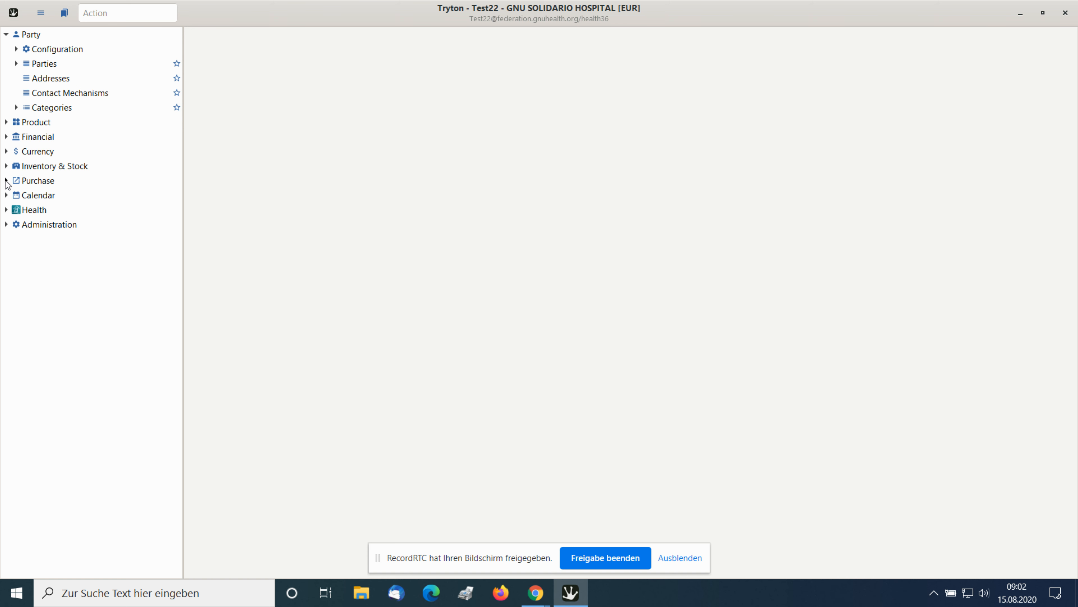
left_click(7, 210)
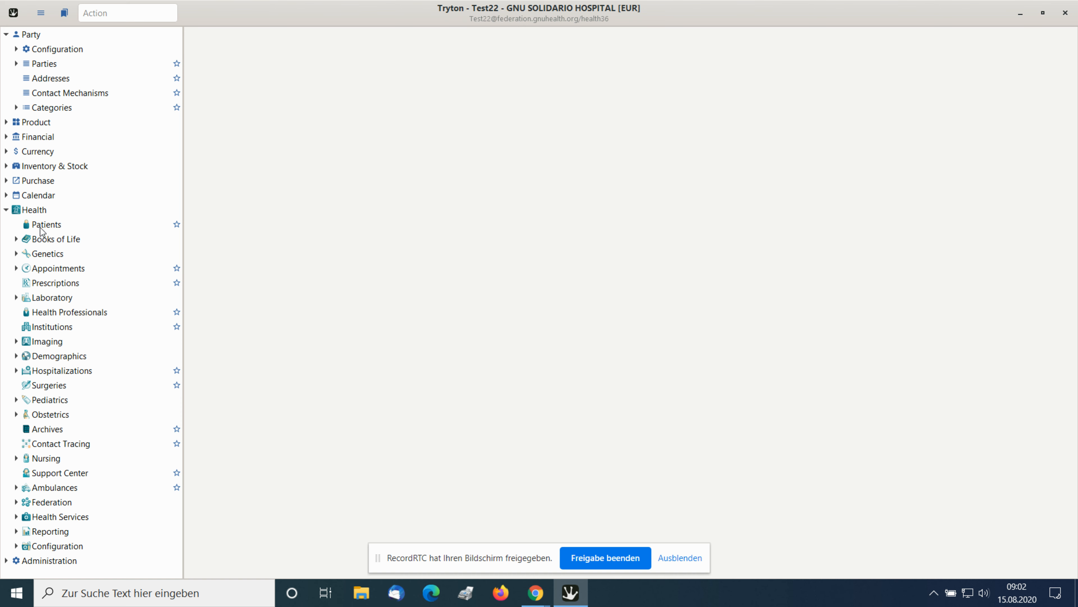
left_click(59, 228)
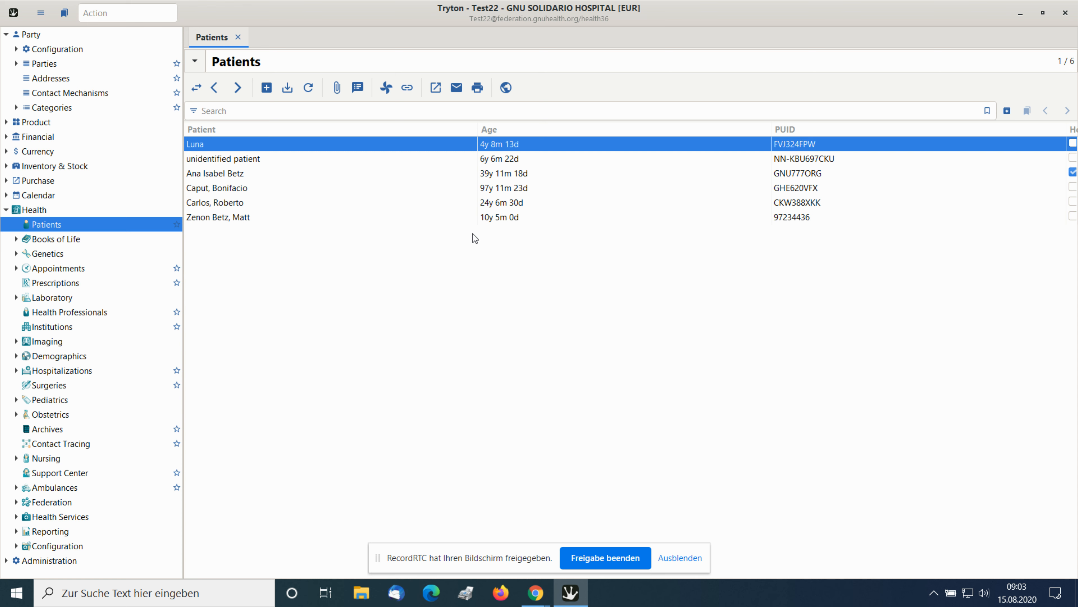
Create a new patient record and assign the existing party Test22 to it.
left_click(267, 88)
left_click(265, 89)
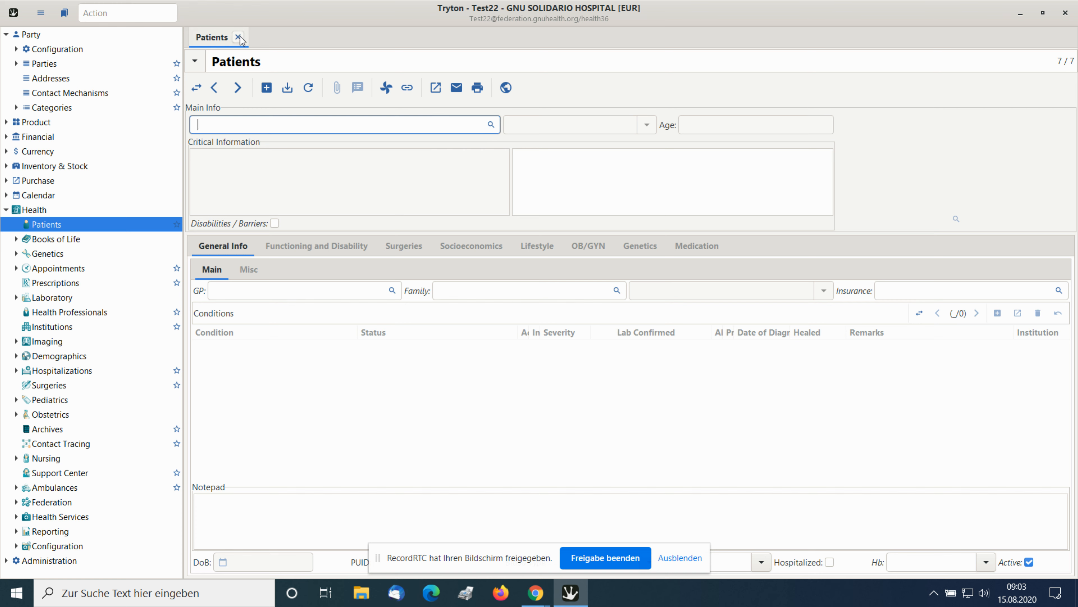
left_click(266, 89)
left_click(541, 326)
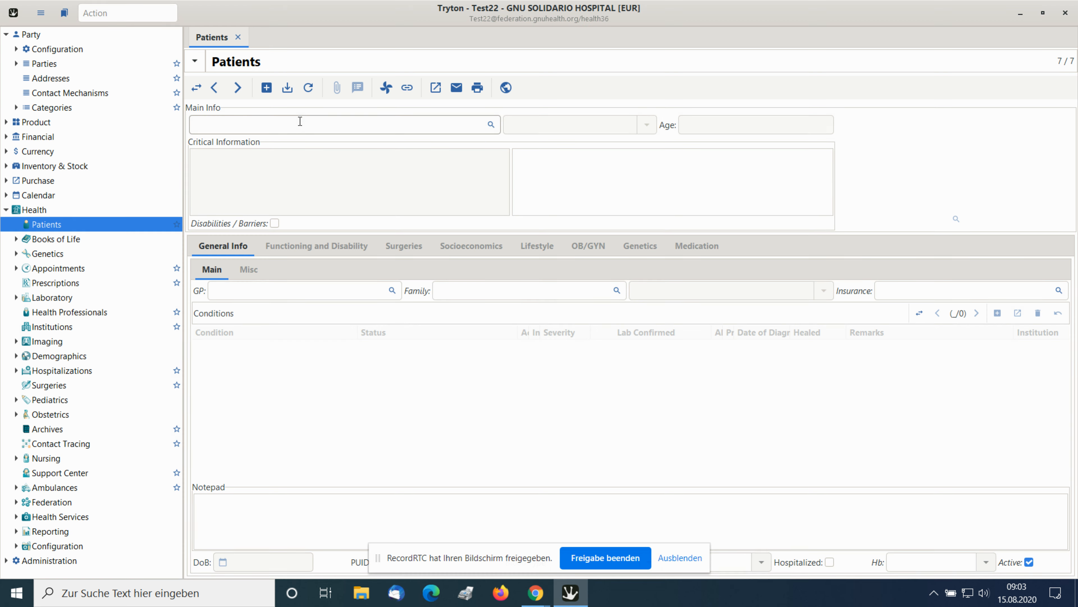
left_click(300, 122)
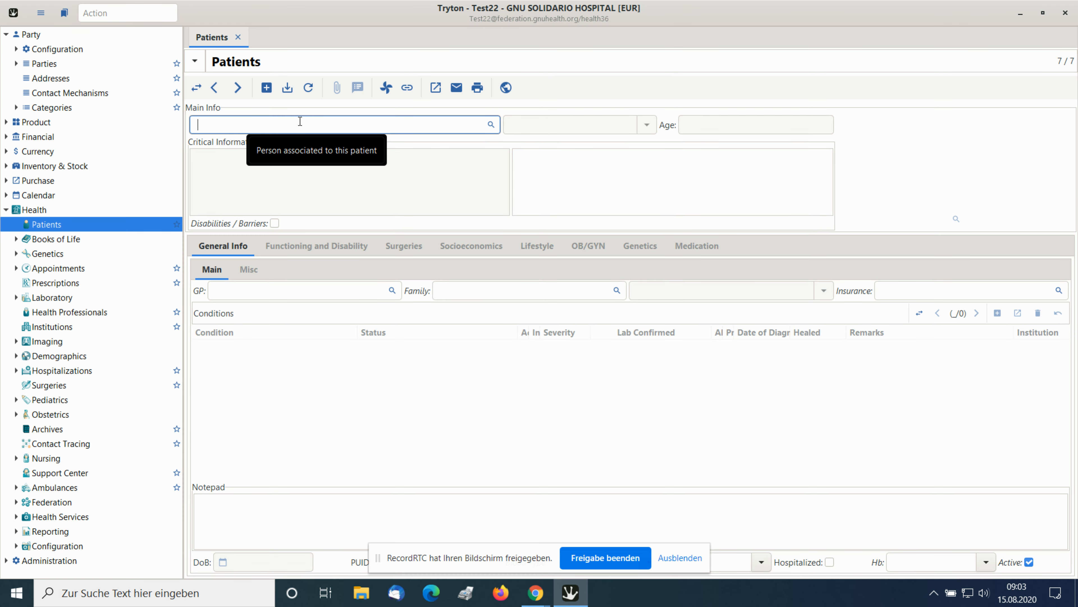
left_click(491, 125)
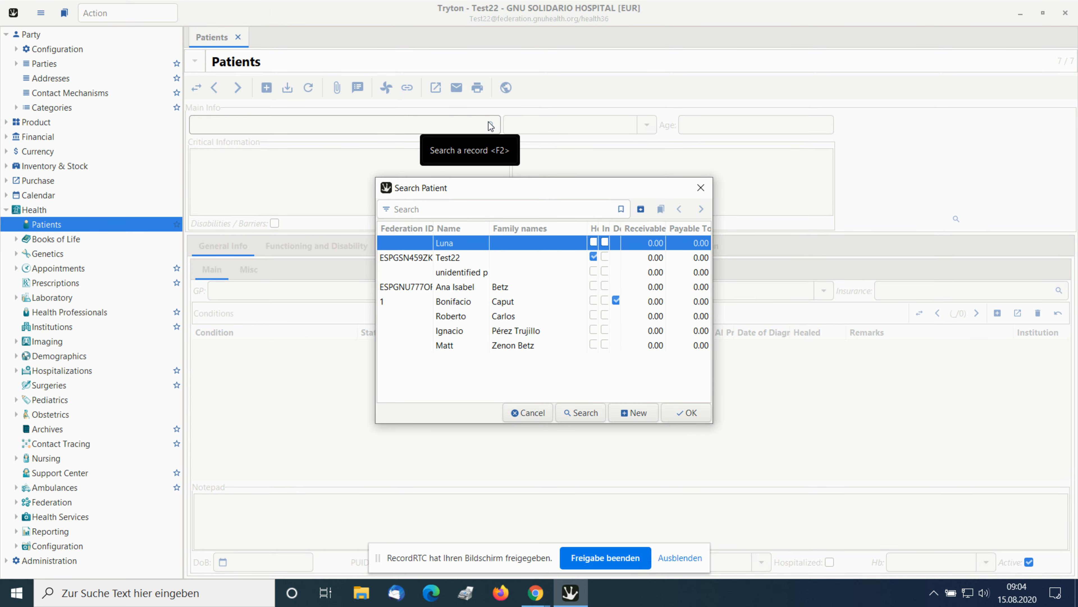
left_click(454, 264)
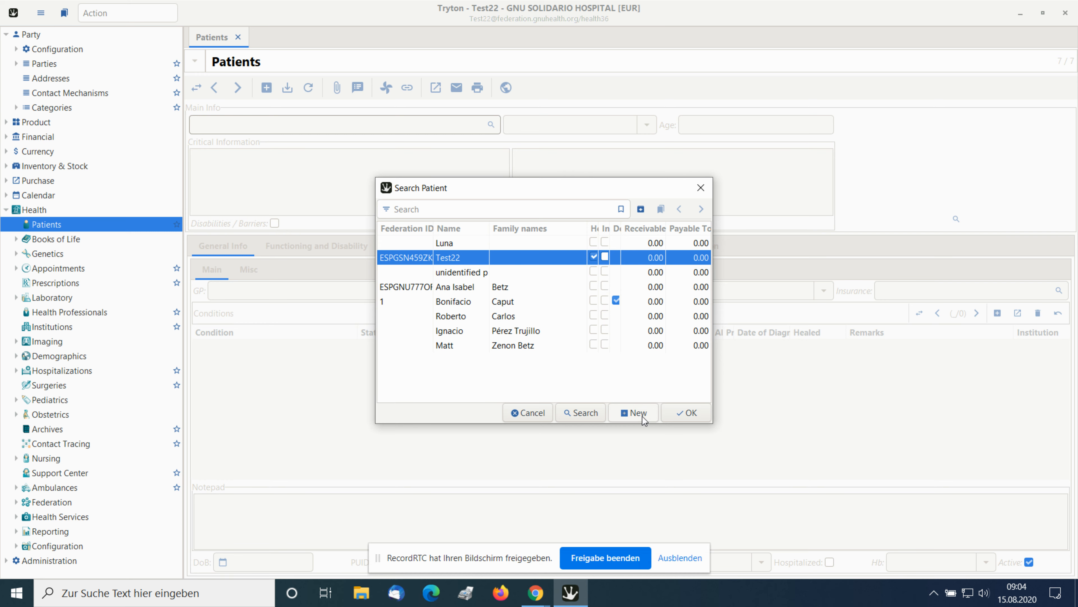
left_click(695, 415)
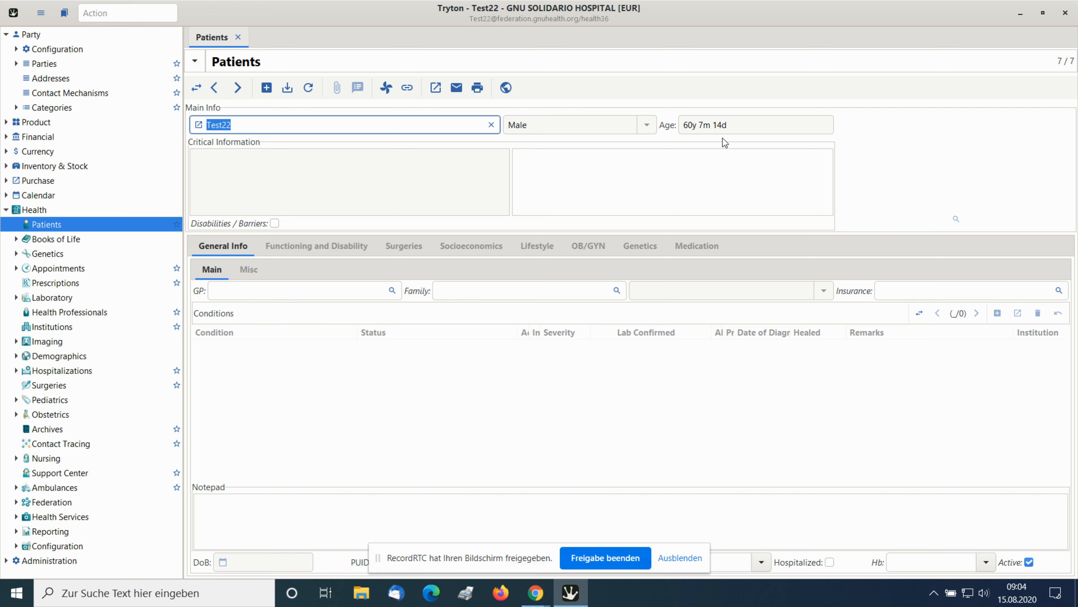
mouse_move(452, 179)
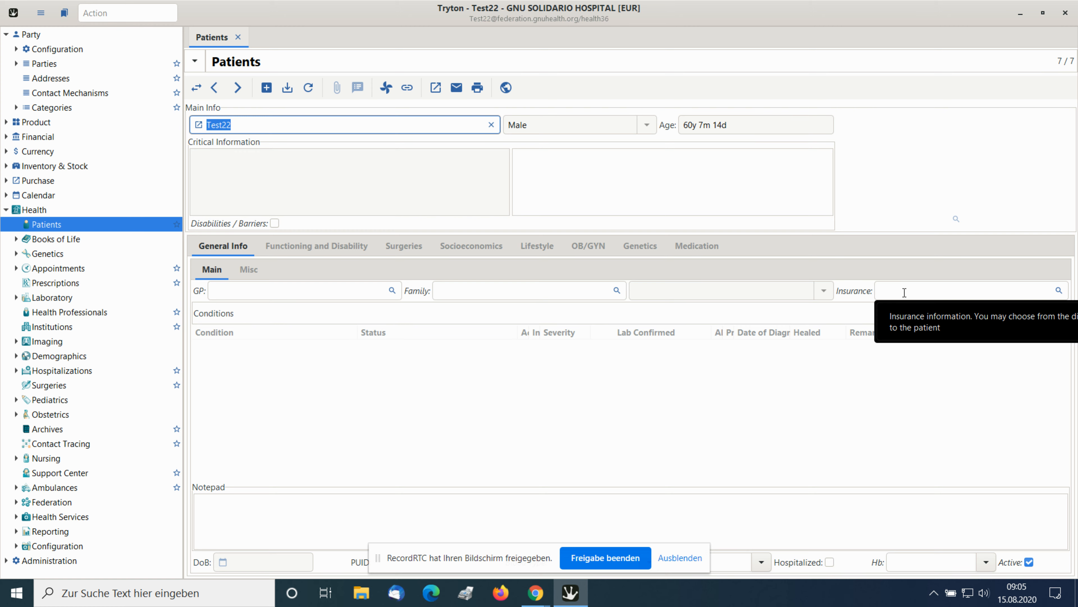
Switch to Chrome to view the Create Patient, Diagnosis slide, and return to the Tryton patient record.
key("alt+Tab")
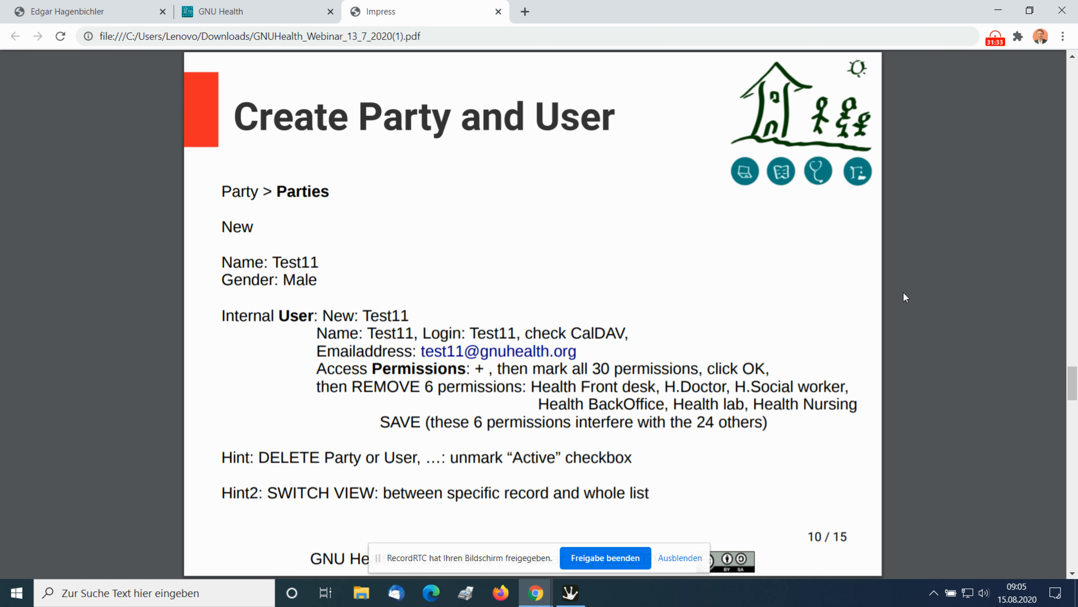
key("Right")
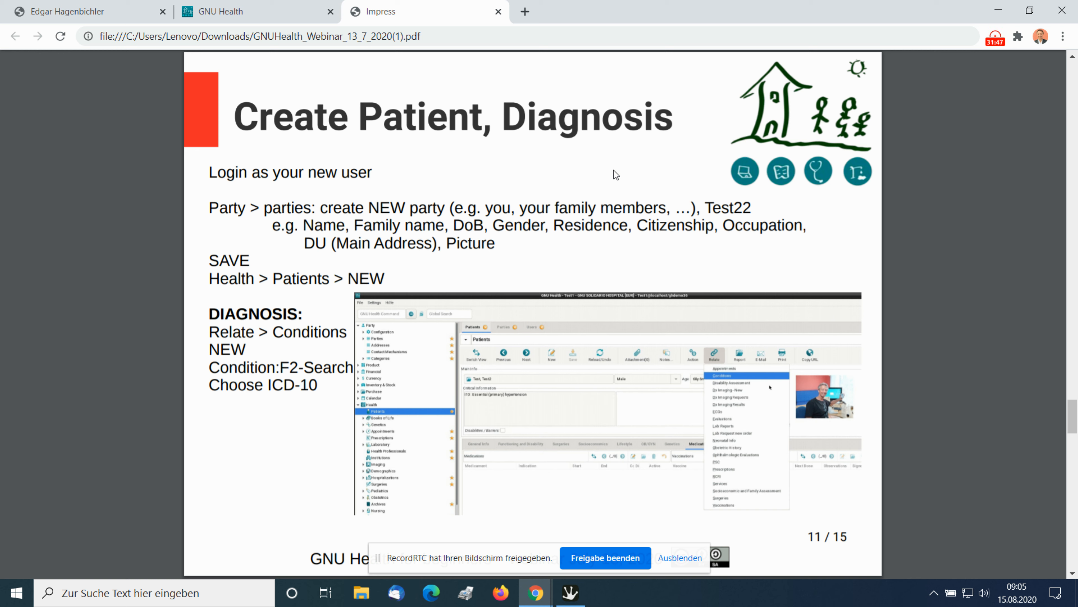
key("alt+Tab")
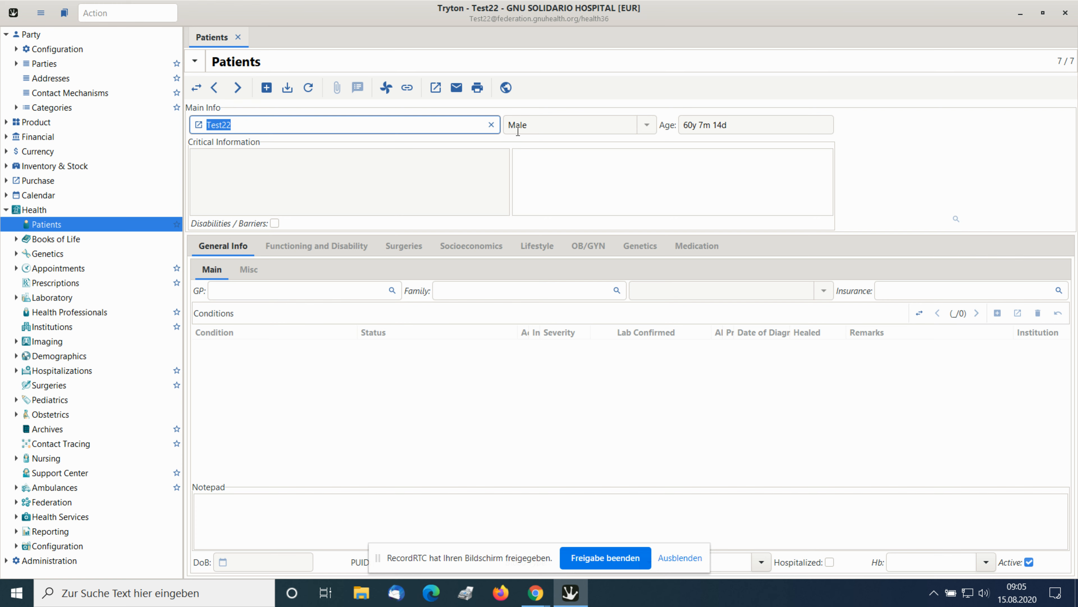
Open the related Conditions of patient Test22 and create a new condition record.
left_click(407, 87)
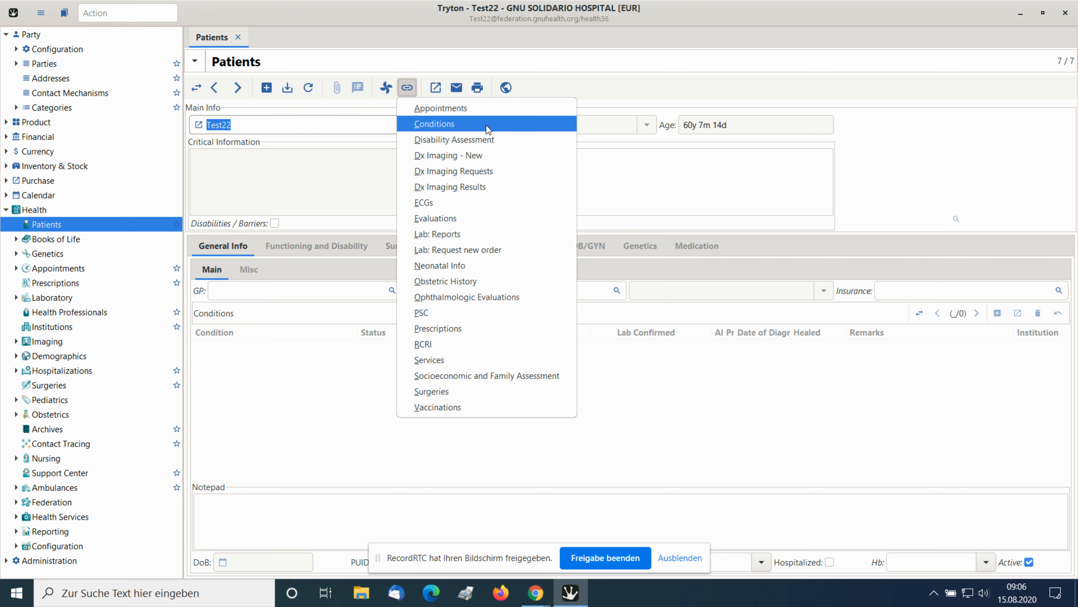
left_click(489, 124)
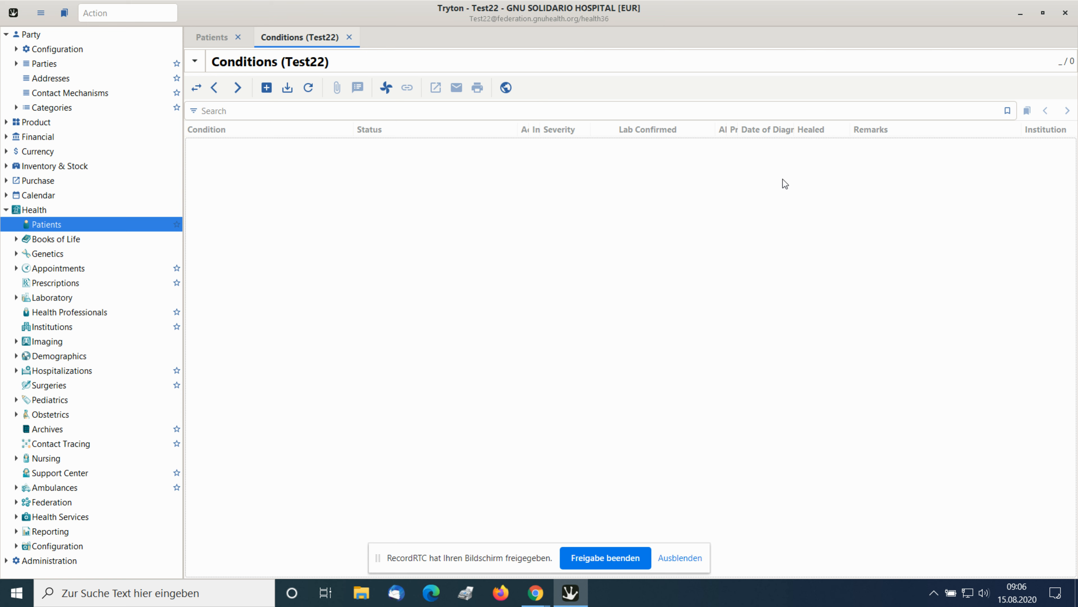
left_click(267, 90)
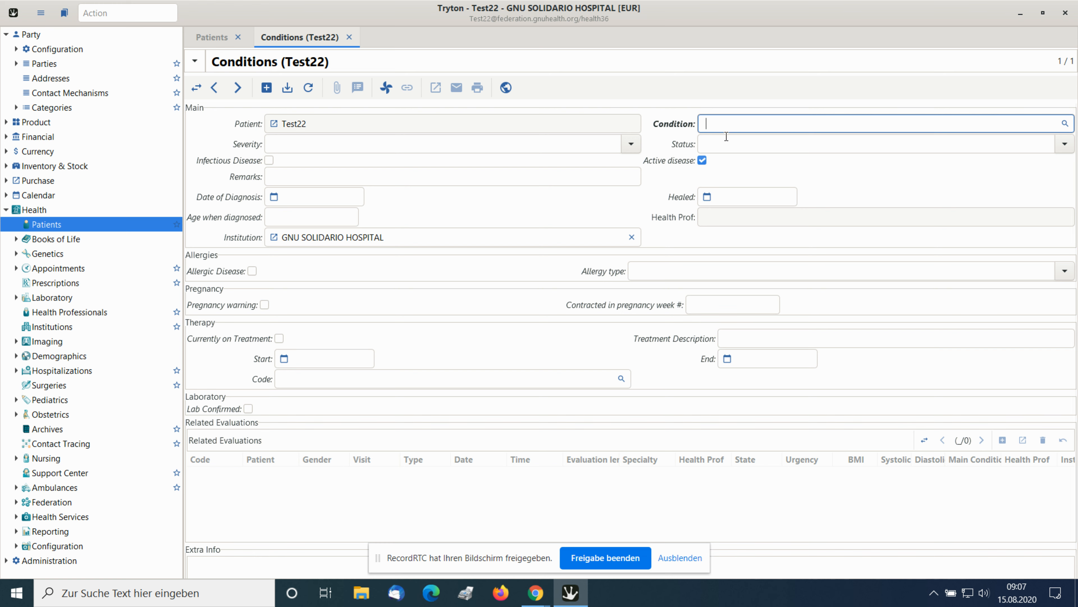
Open the search for the Condition field, enlarge its window and page forward through the ICD-10 entries.
left_click(1065, 124)
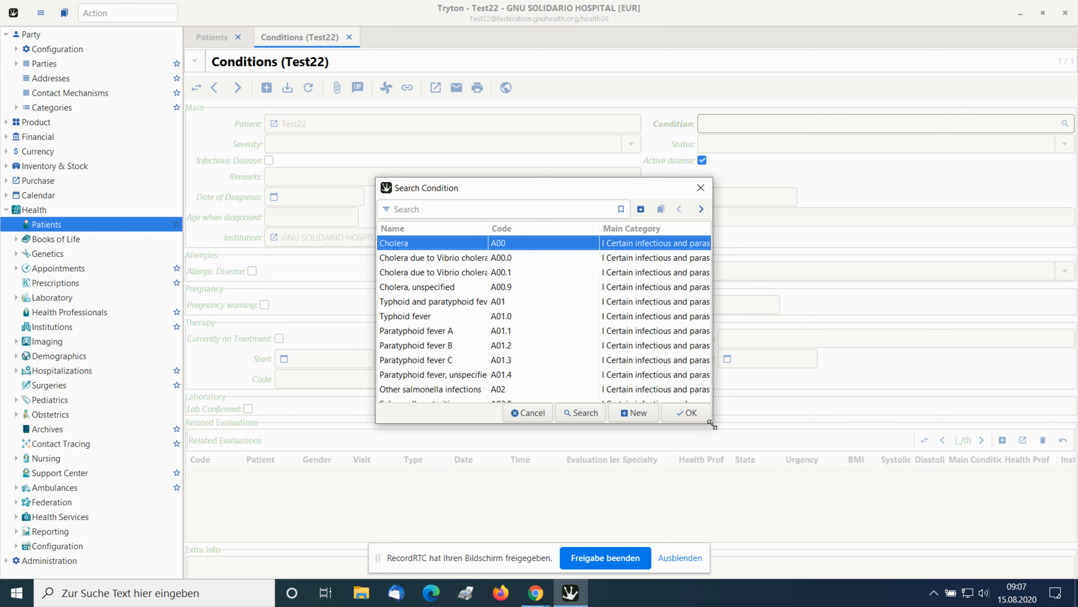
left_click_drag(712, 423, 1018, 533)
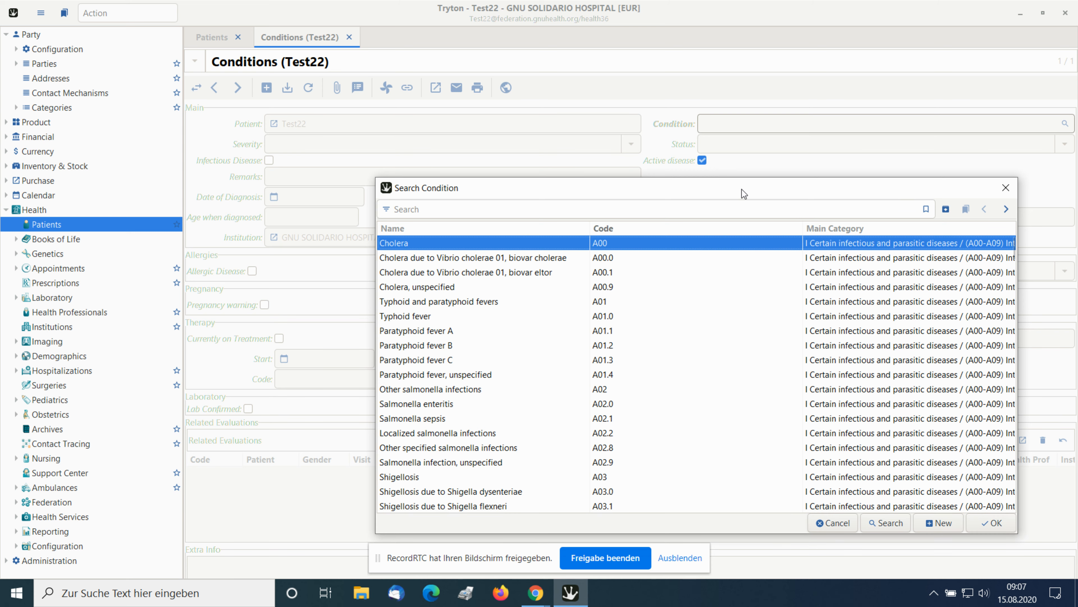
left_click_drag(727, 180, 642, 59)
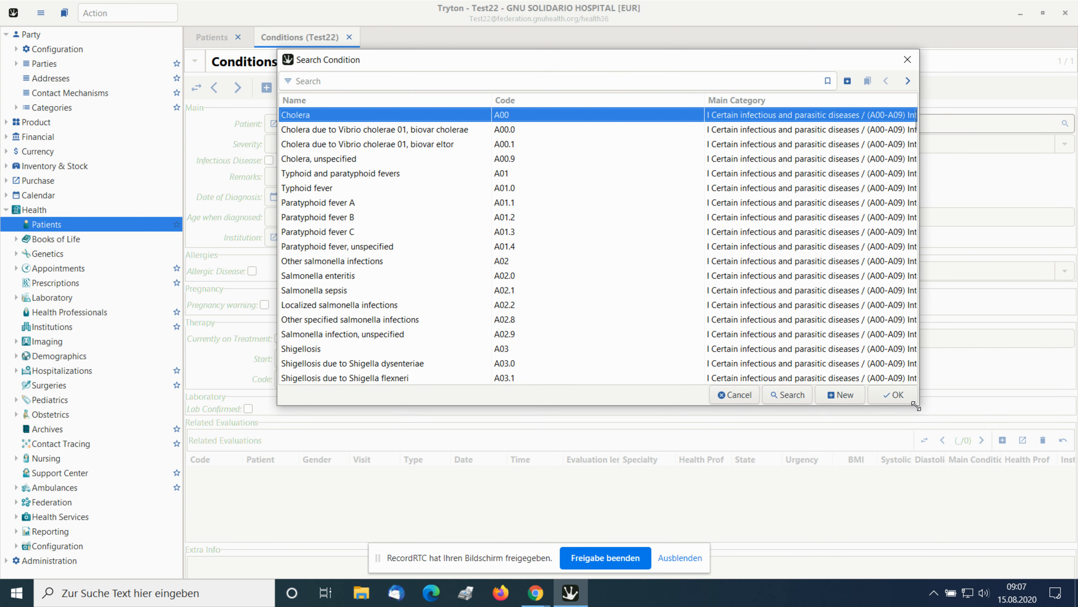
left_click_drag(916, 404, 952, 551)
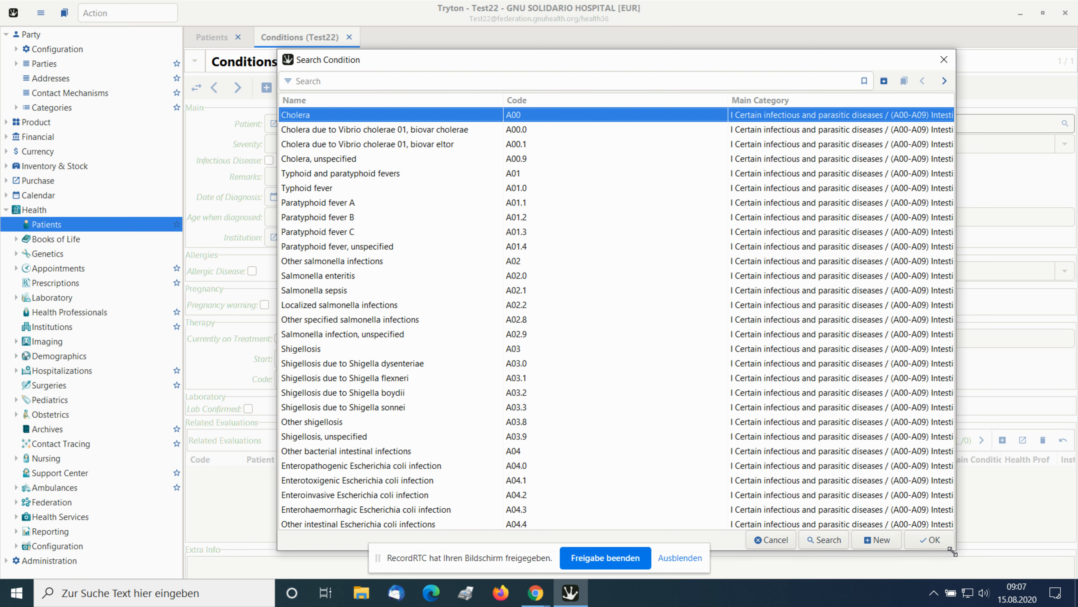
left_click(945, 81)
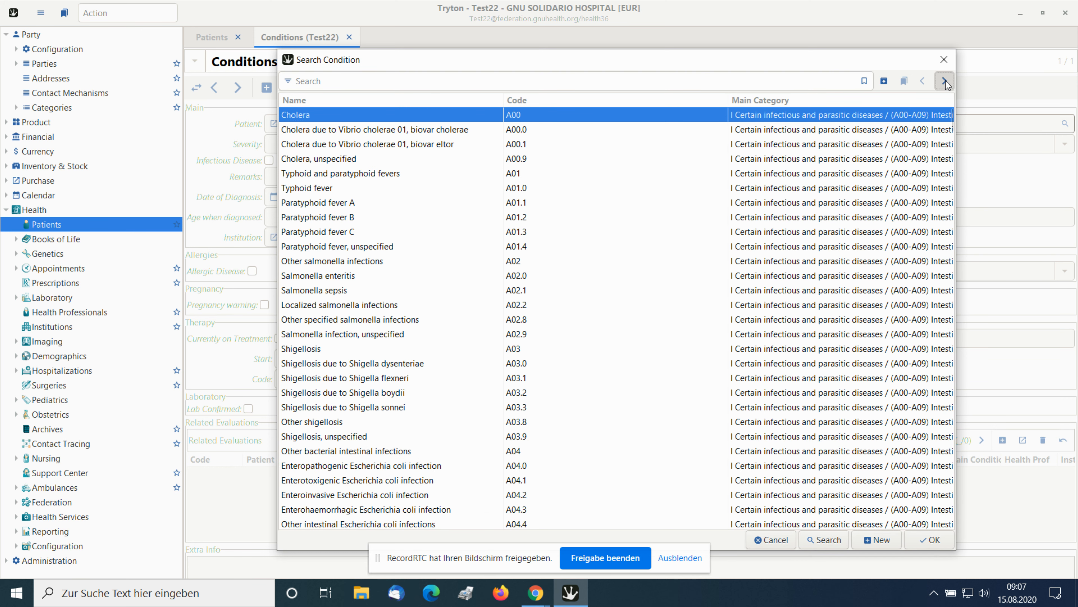
left_click(945, 82)
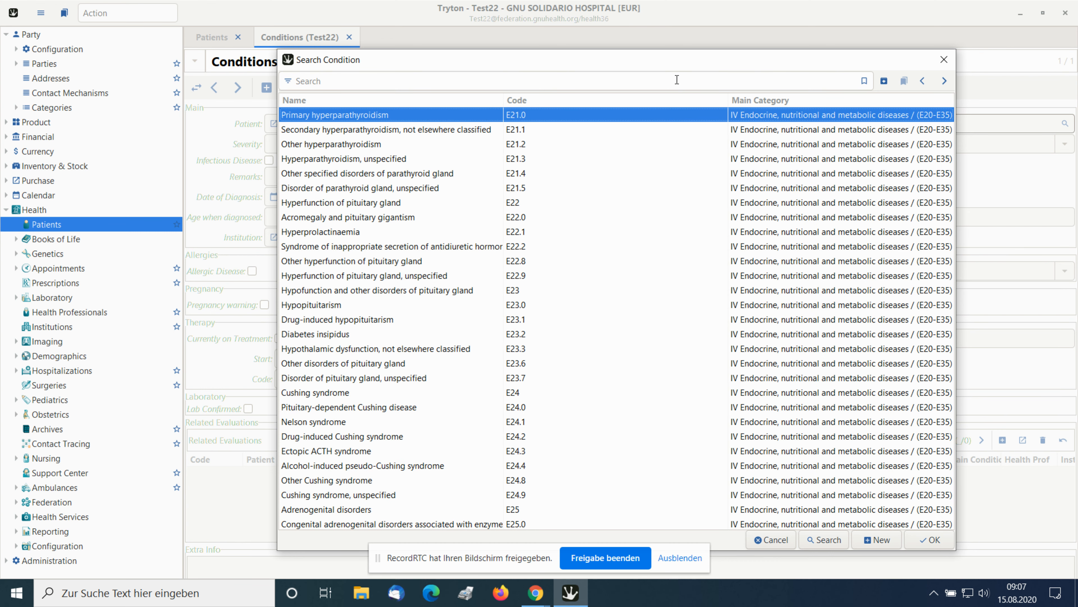
Try to find the condition with code E11 and cancel the condition search.
left_click(674, 80)
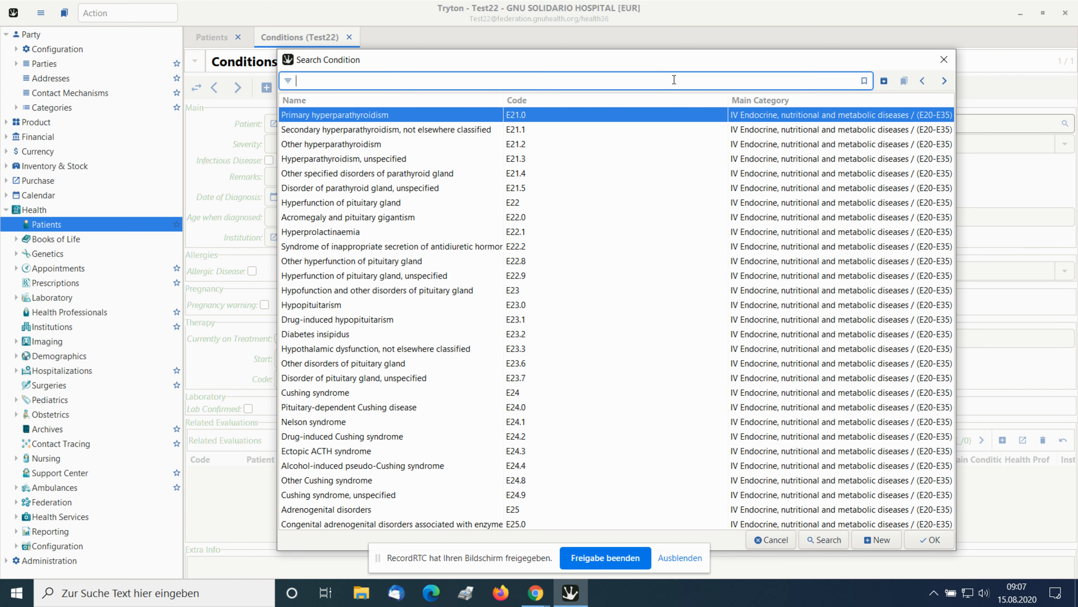
type("E11")
key("Return")
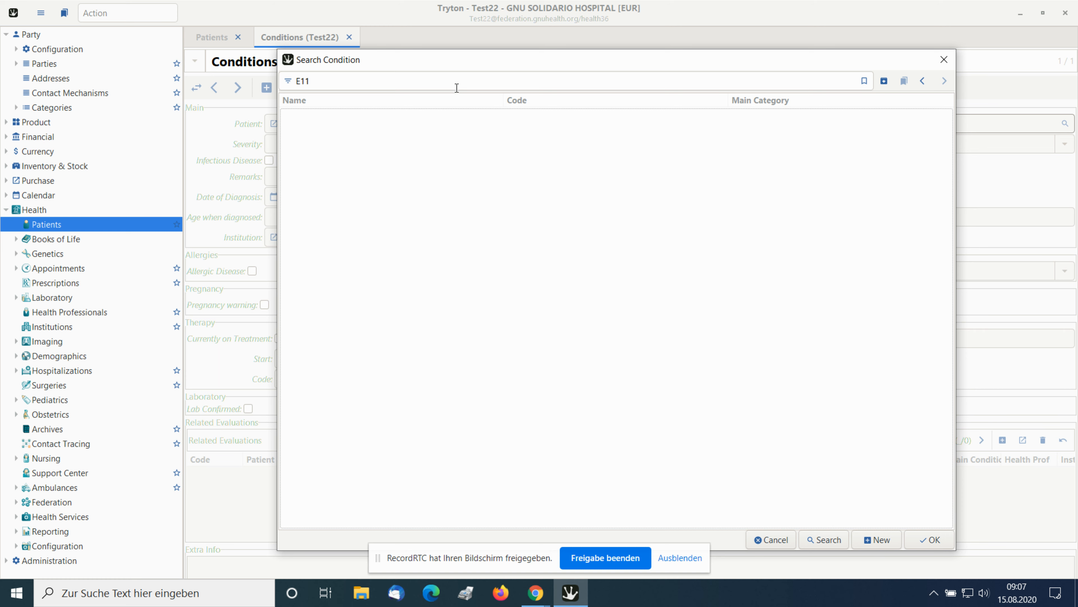
left_click(830, 541)
left_click(770, 81)
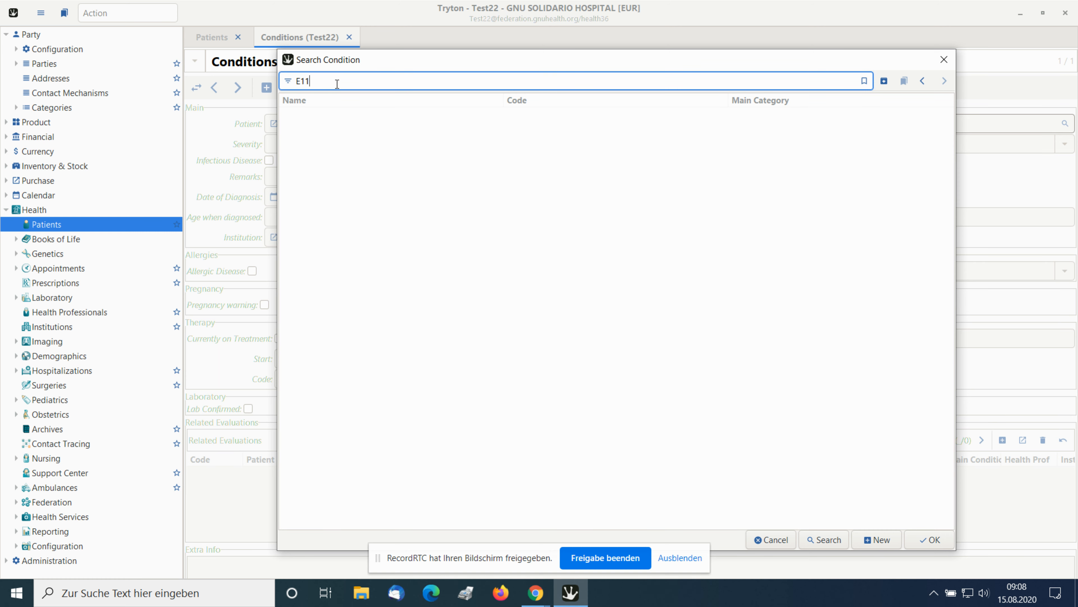
key("shift+Left")
key("shift+Left")
key("shift+Left")
left_click(760, 539)
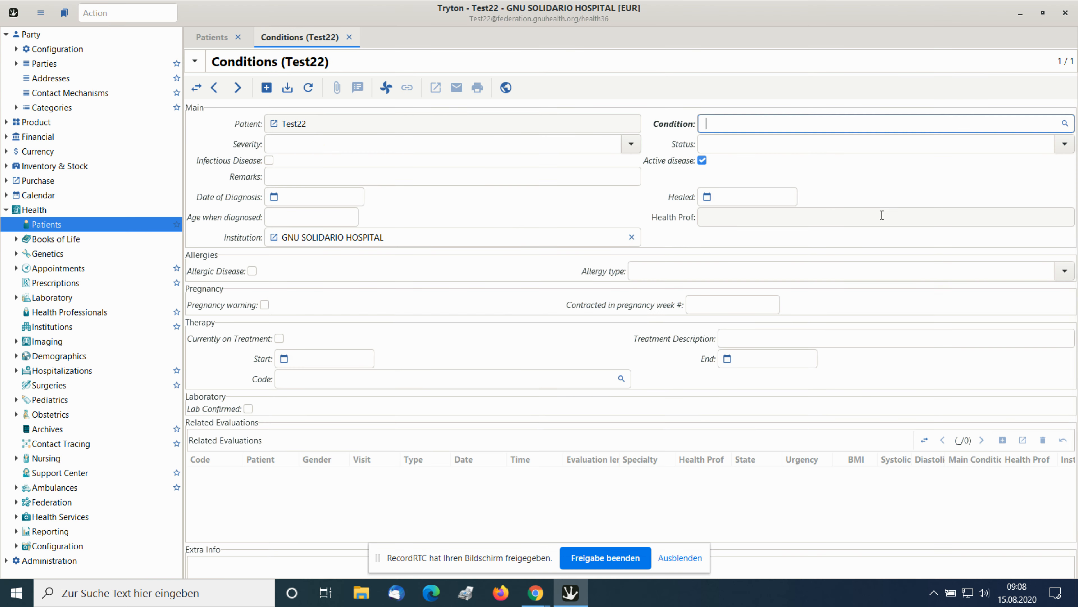
Search the conditions for E1 in an enlarged search window and choose E11 Type 2 diabetes mellitus as the condition.
left_click(1065, 124)
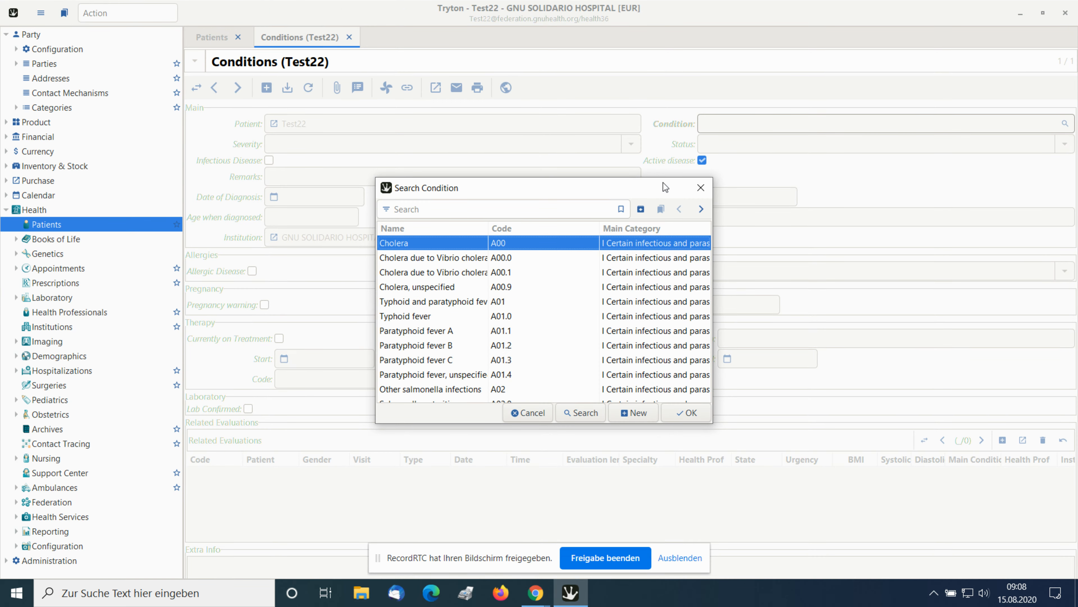
left_click_drag(665, 187, 634, 25)
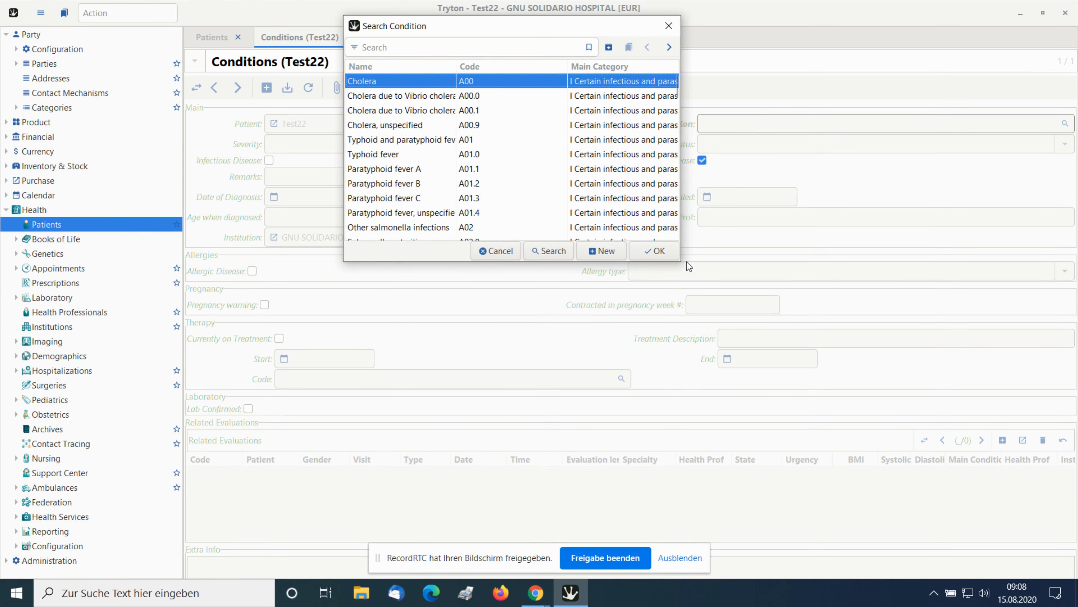
left_click_drag(681, 261, 909, 525)
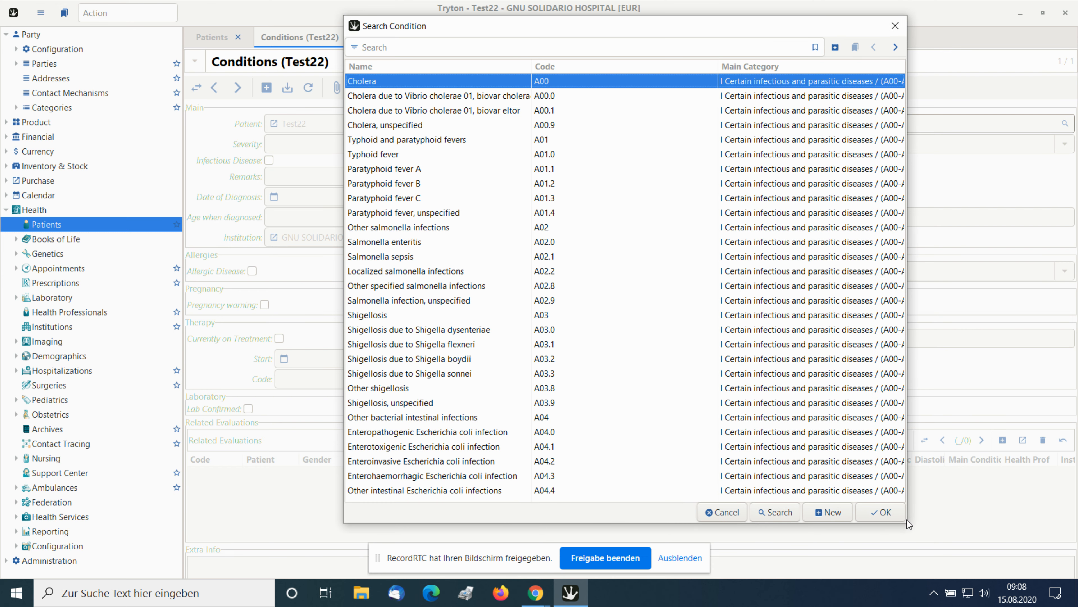
left_click(455, 47)
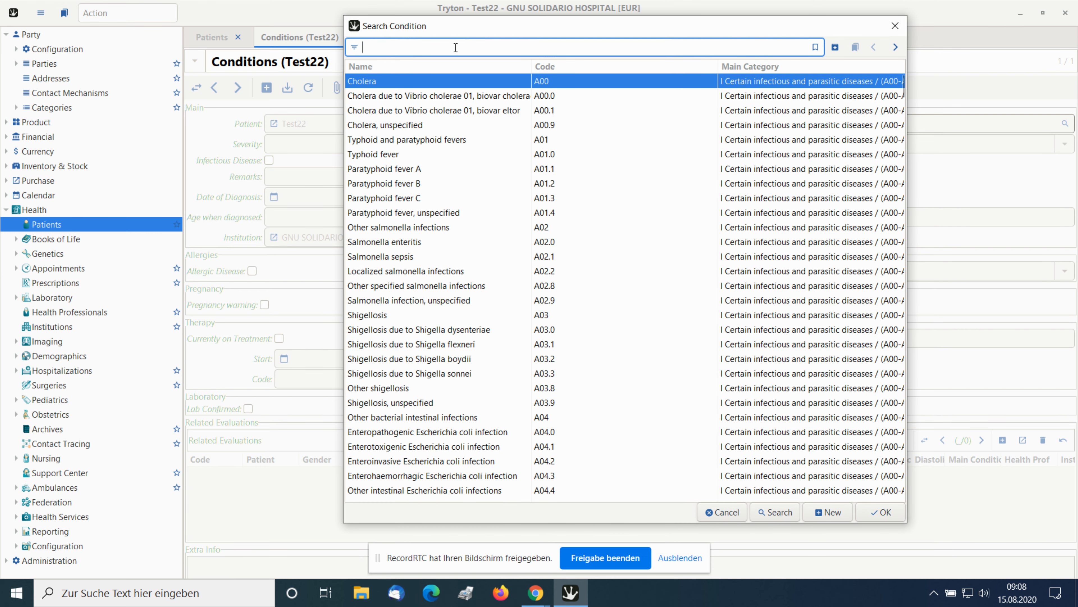
type("E1")
key("Return")
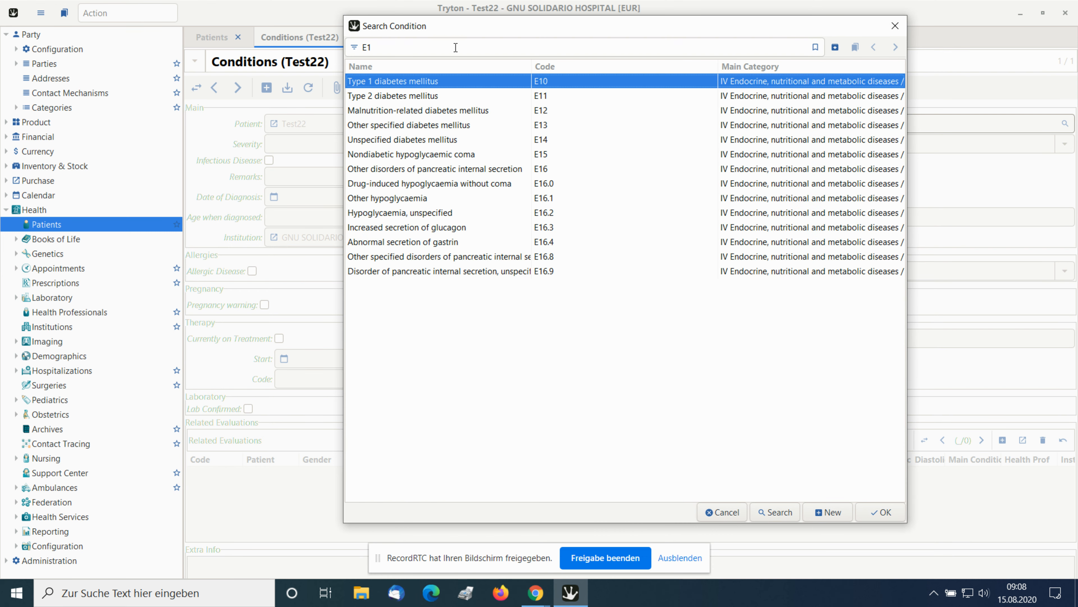
double_click(430, 96)
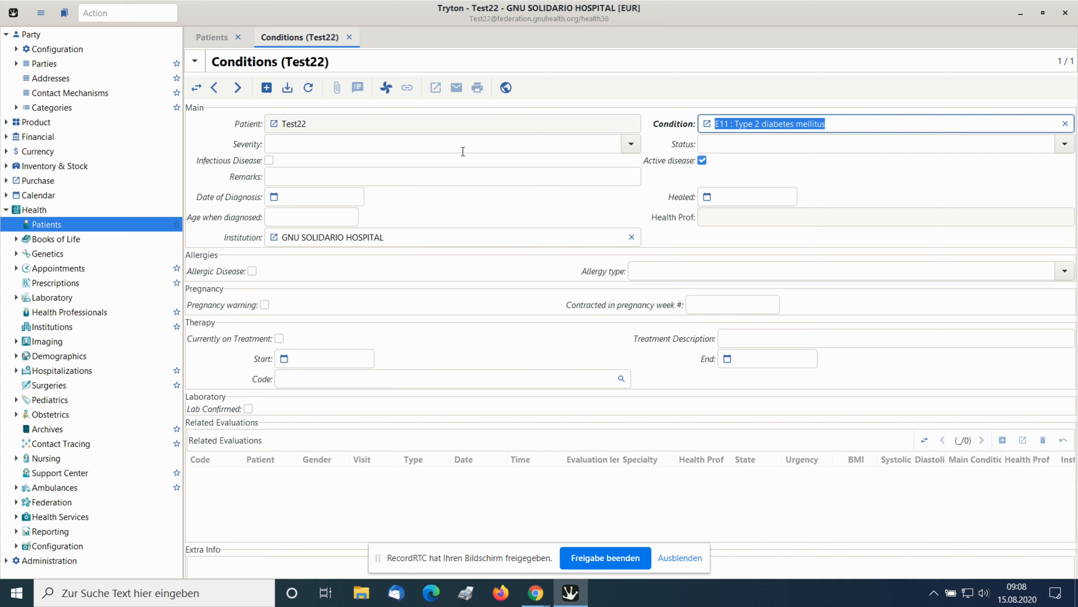
Set the condition's severity to Moderate and its status to chronic.
left_click(629, 144)
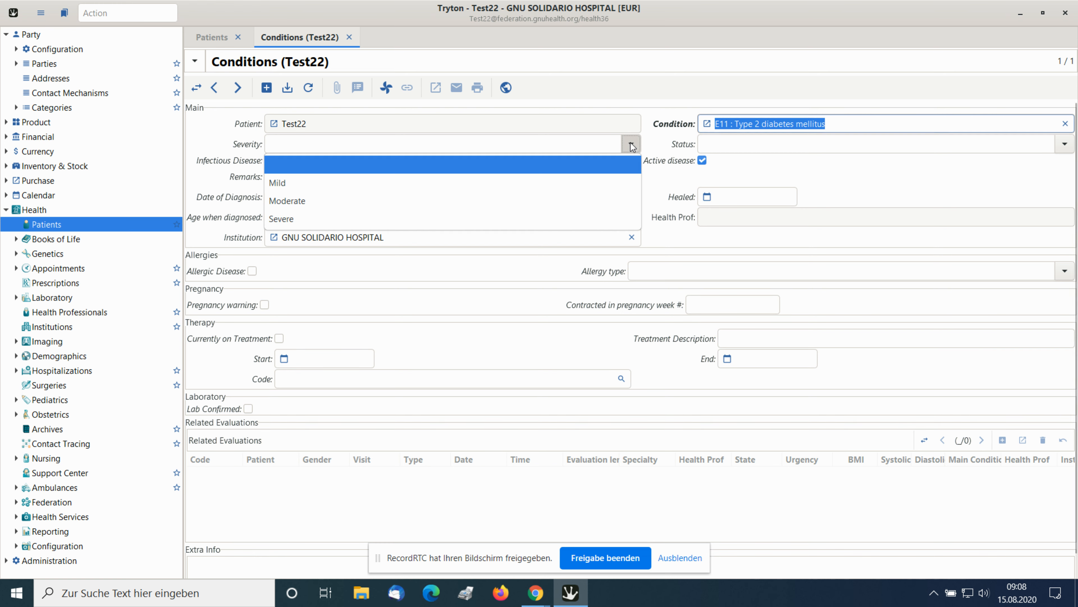
left_click(564, 199)
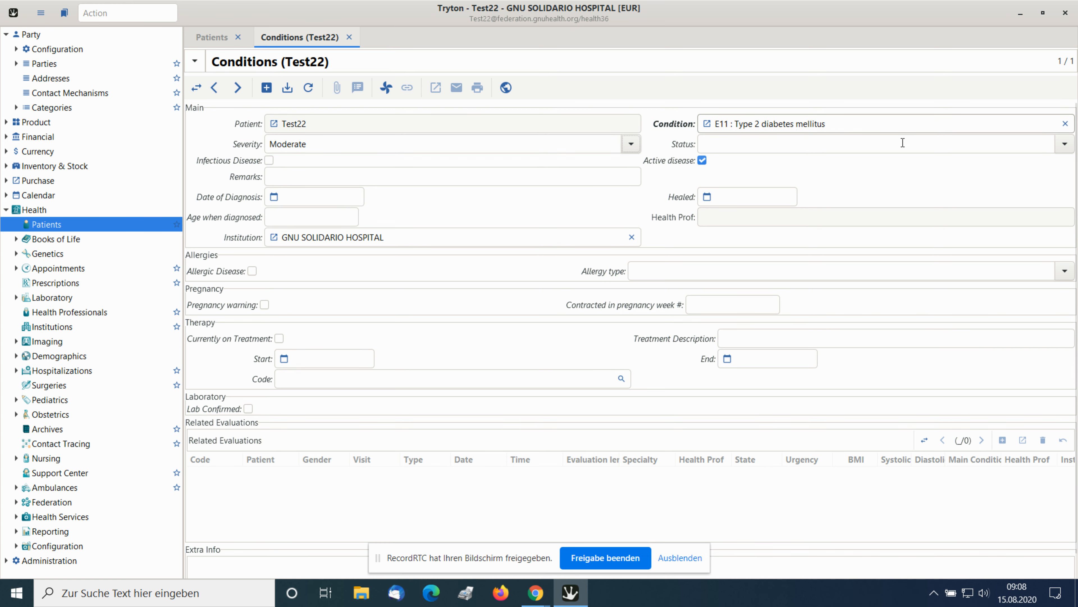
left_click(1064, 144)
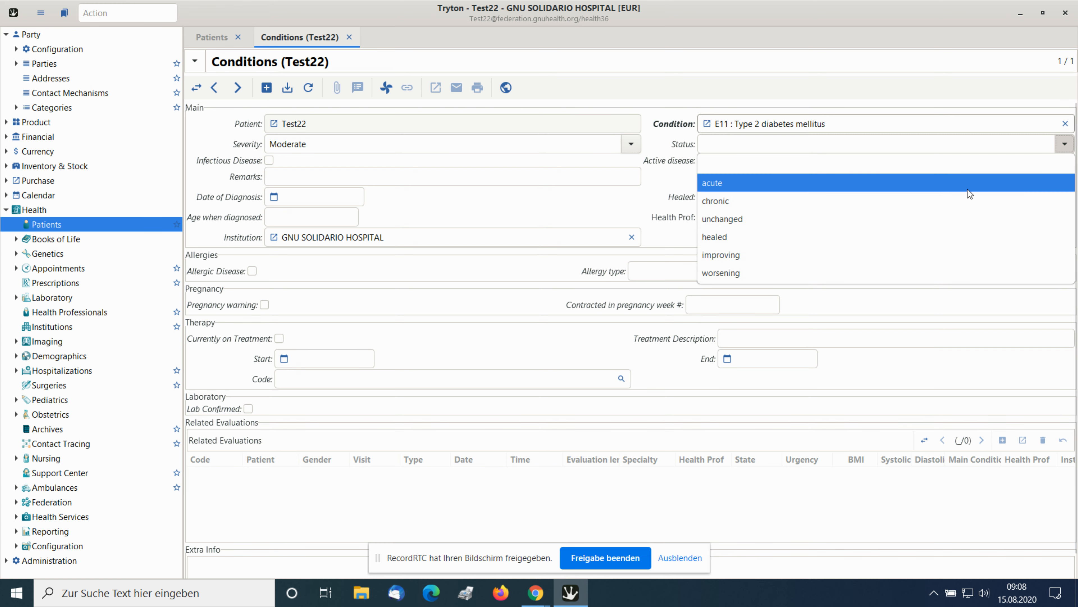
left_click(920, 200)
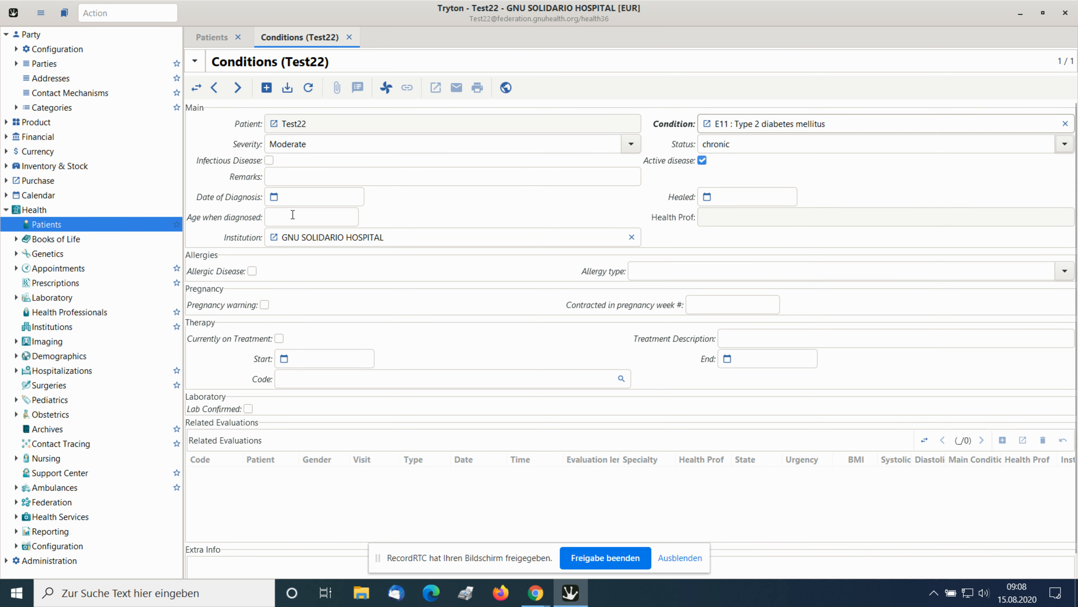
Enter 1/1/2015 as the date of diagnosis and mark the condition as currently on treatment.
left_click(316, 200)
type("1/")
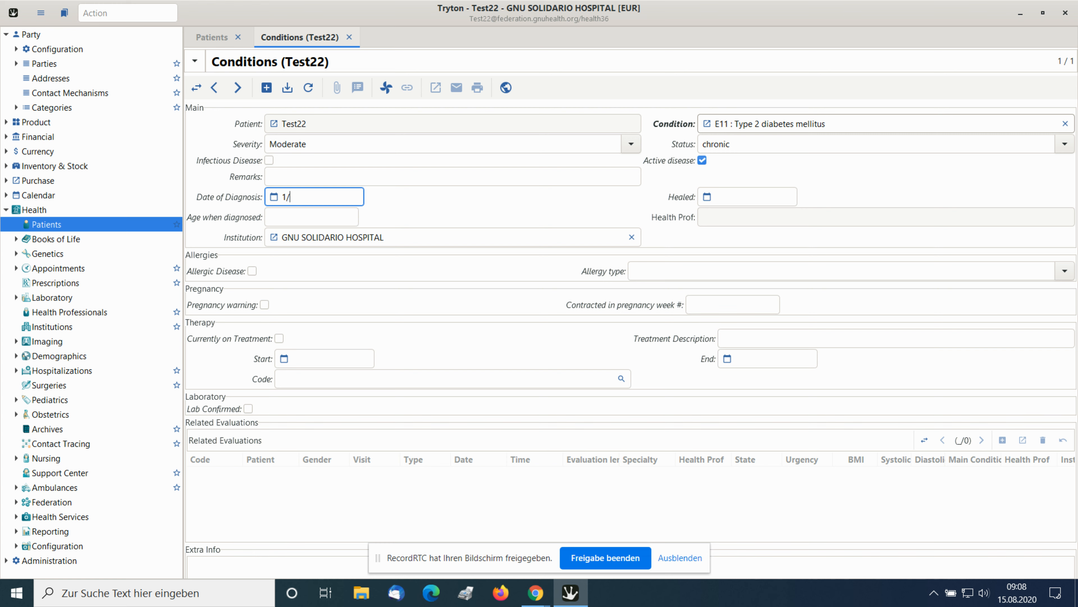
type("2015")
key("Left")
key("Left")
key("Left")
key("Left")
key("Left")
type("/1")
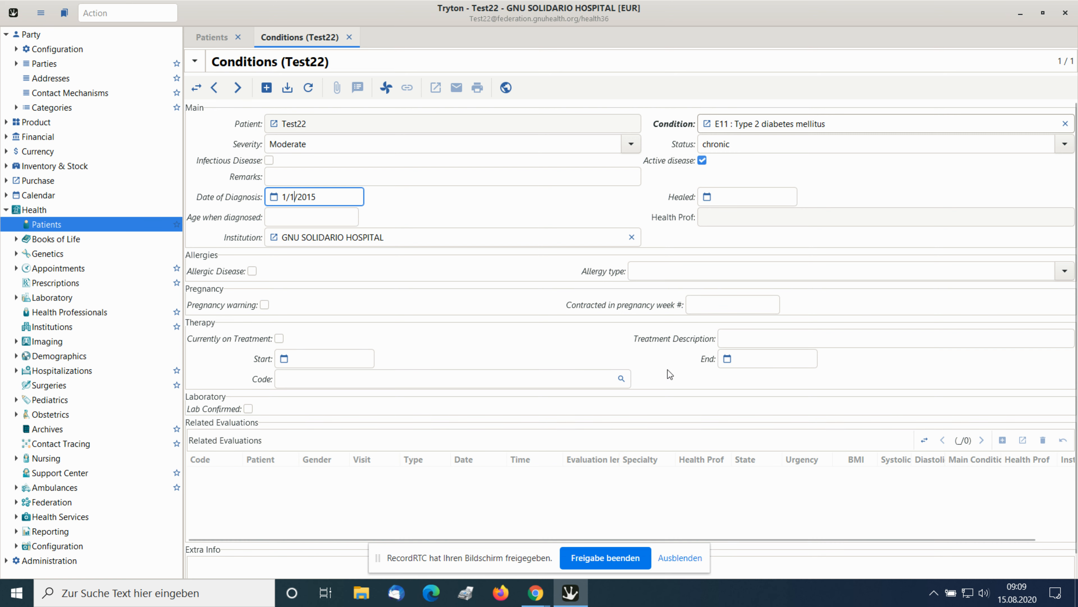
left_click(280, 342)
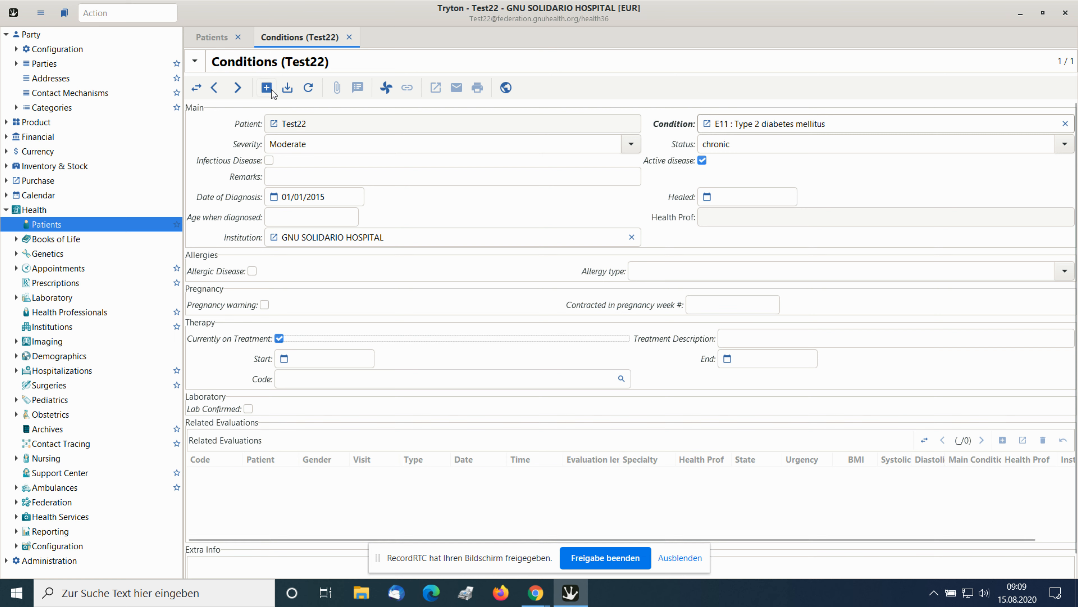
Save and close the condition record, and reload the record of patient Test22.
left_click(289, 91)
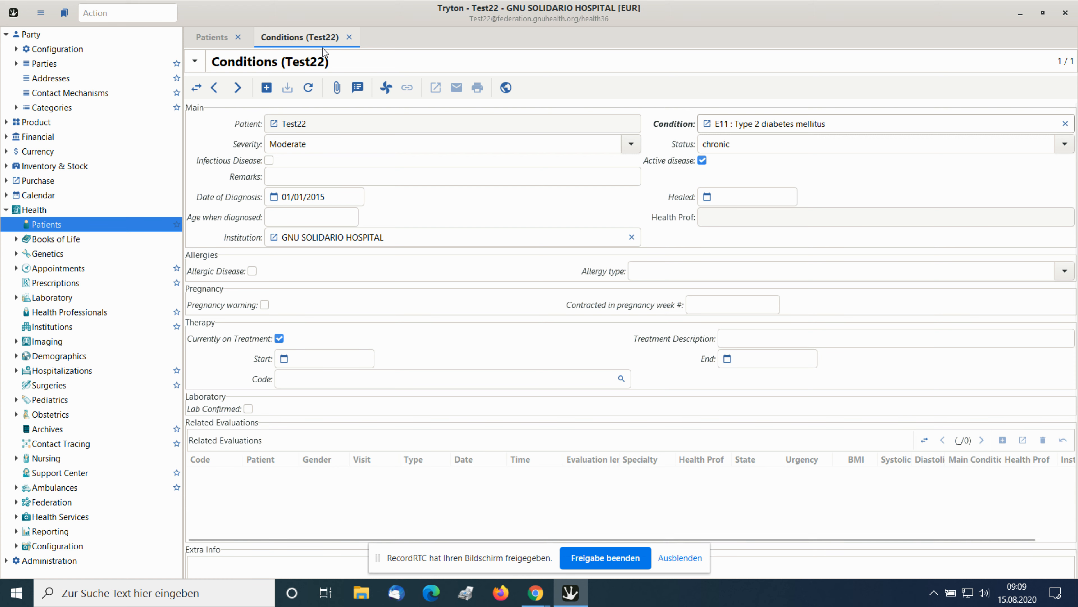
left_click(350, 37)
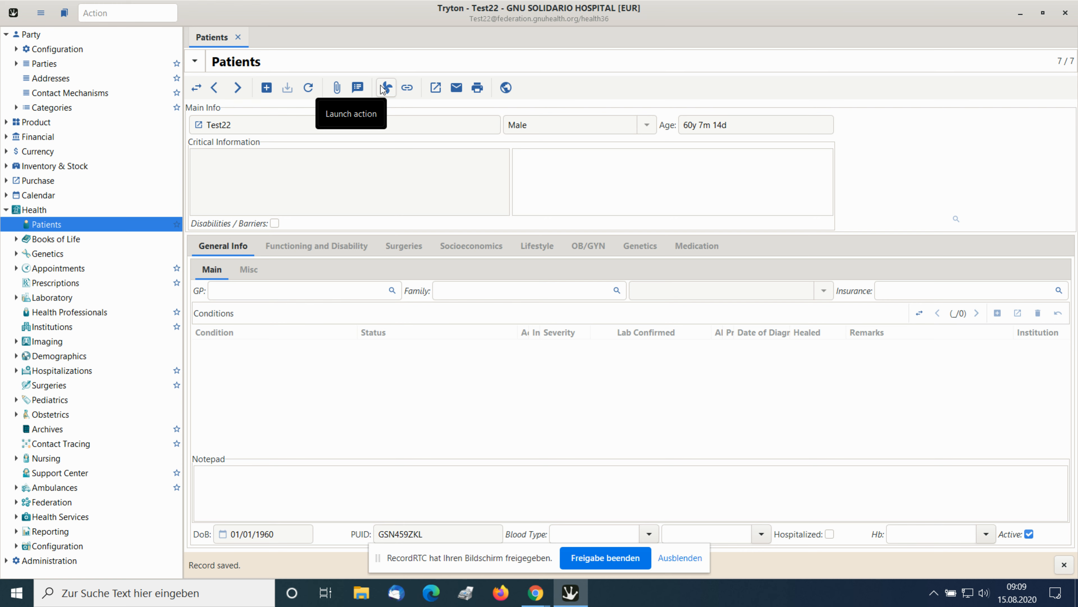
left_click(310, 88)
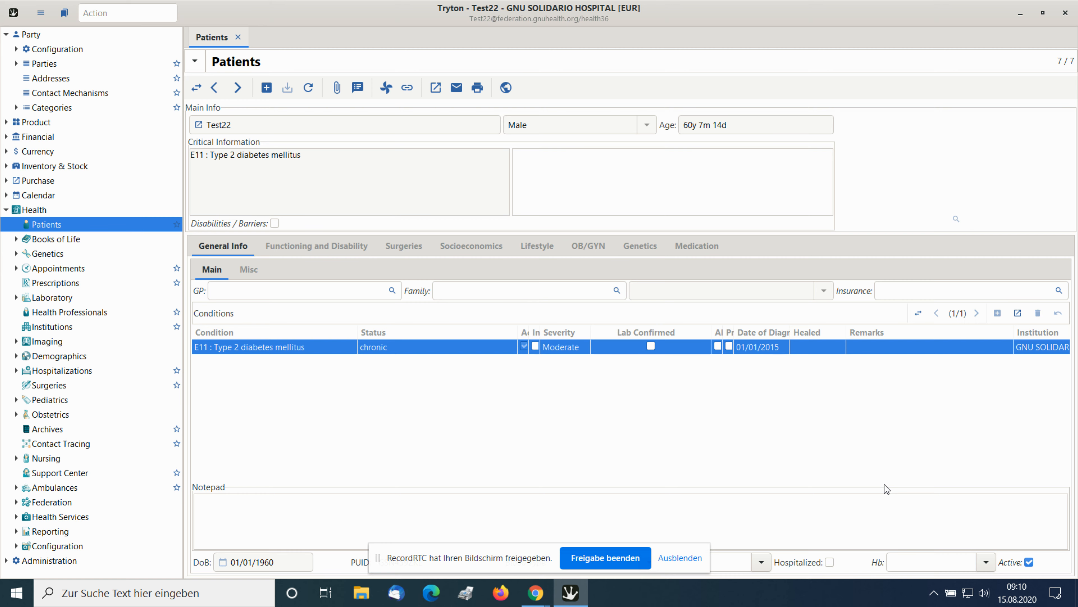
Switch to Chrome to view the Medication, Vaccination slide, and return to the Tryton patient record.
key("alt+Tab")
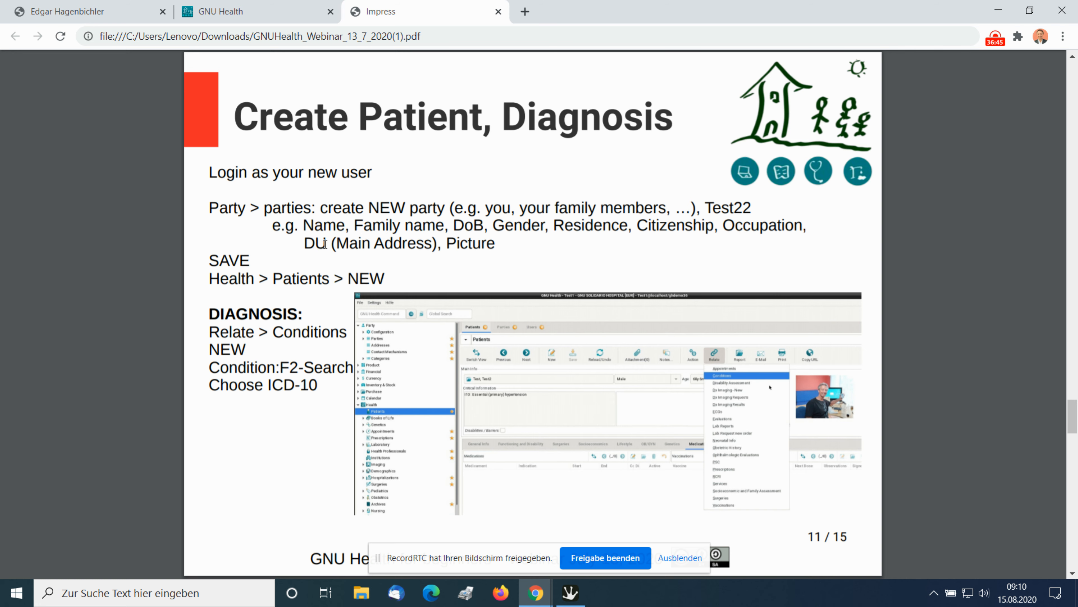
key("alt+Tab")
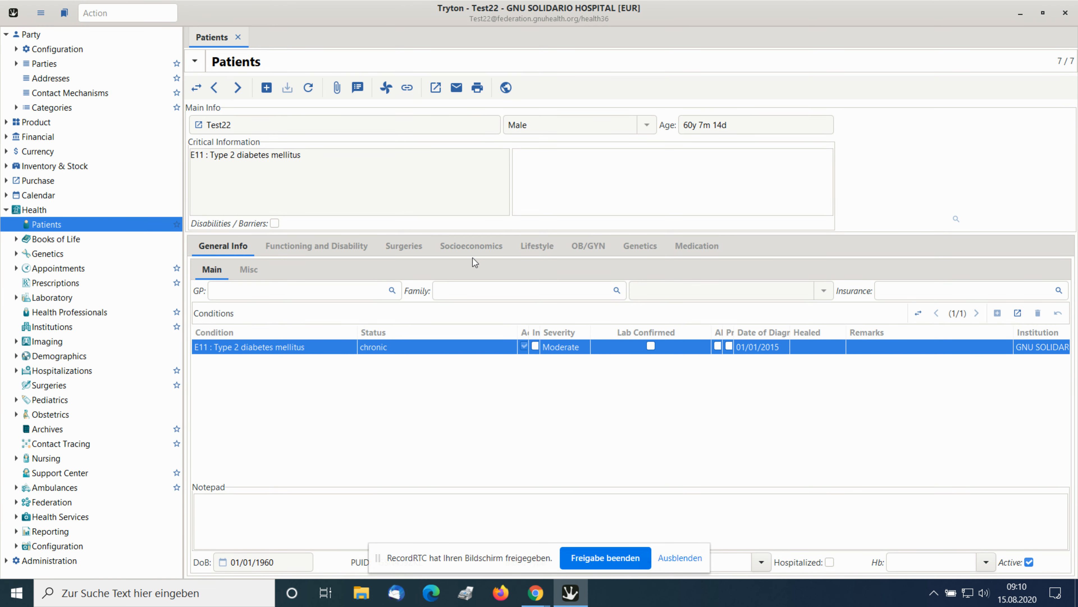
key("alt+Tab")
key("Right")
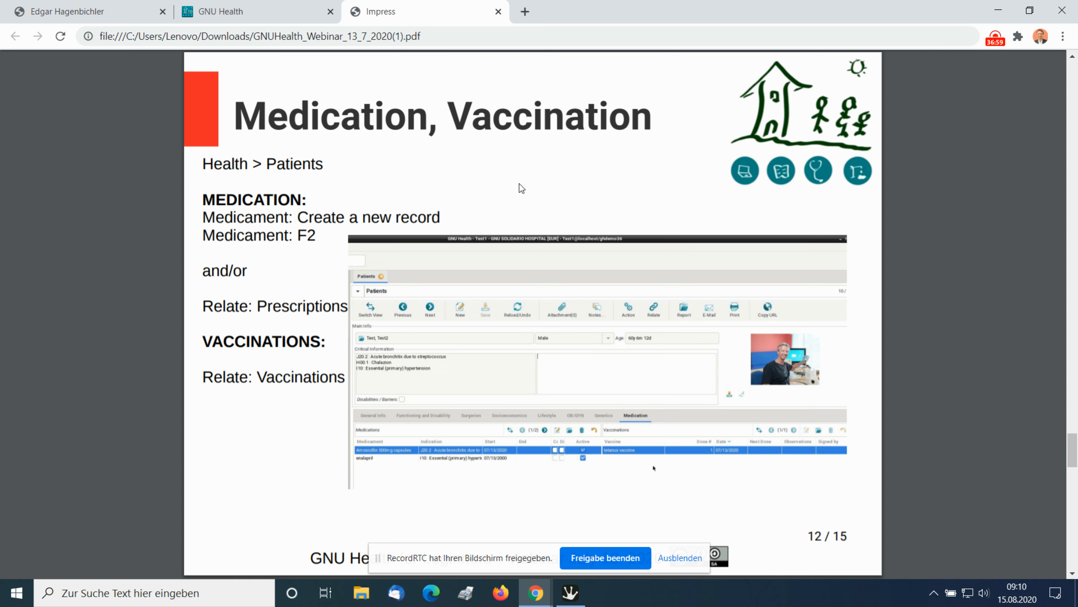
key("alt+Tab")
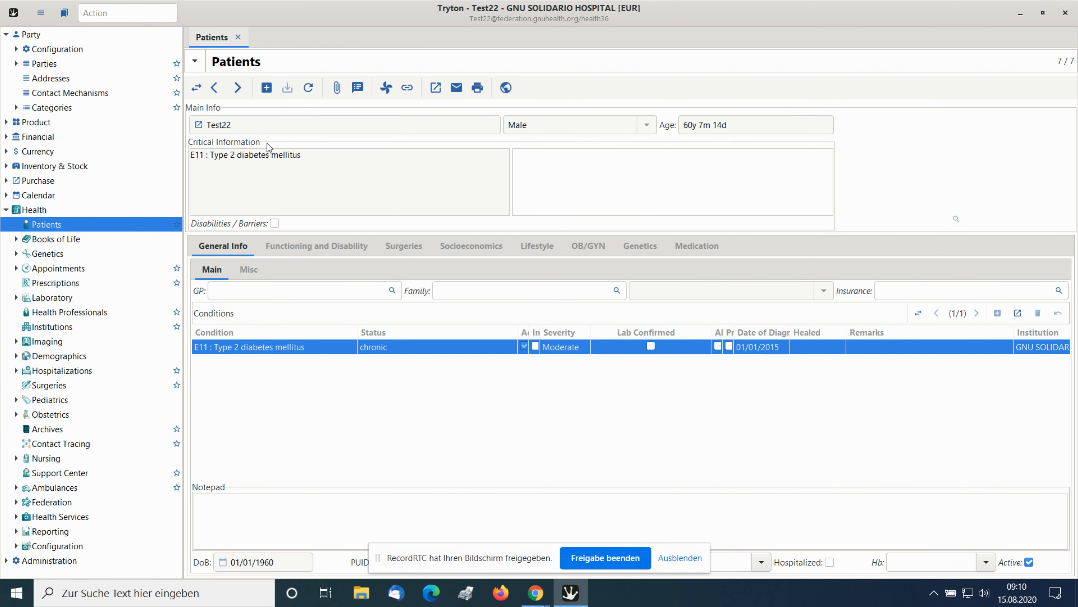
Create a new medication record for patient Test22 and open the Medicament search in an enlarged window.
left_click(696, 247)
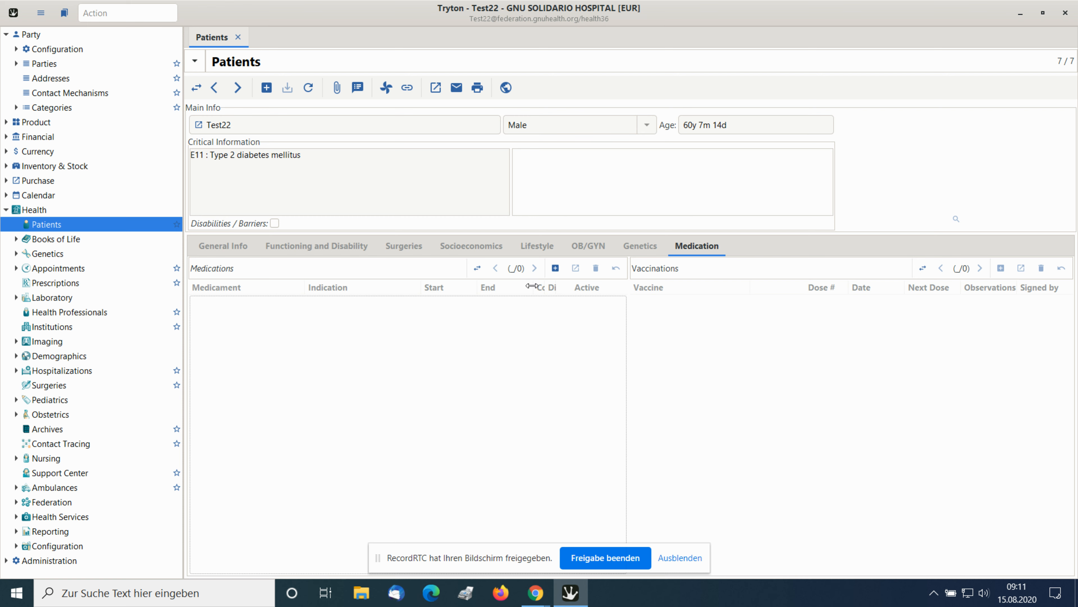
left_click(555, 268)
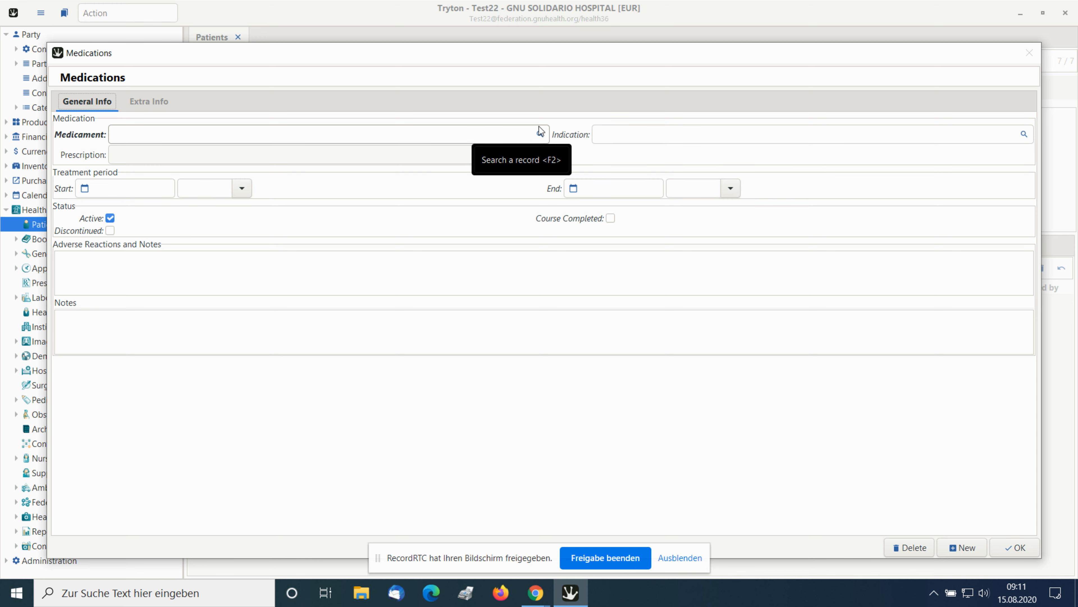
left_click(540, 134)
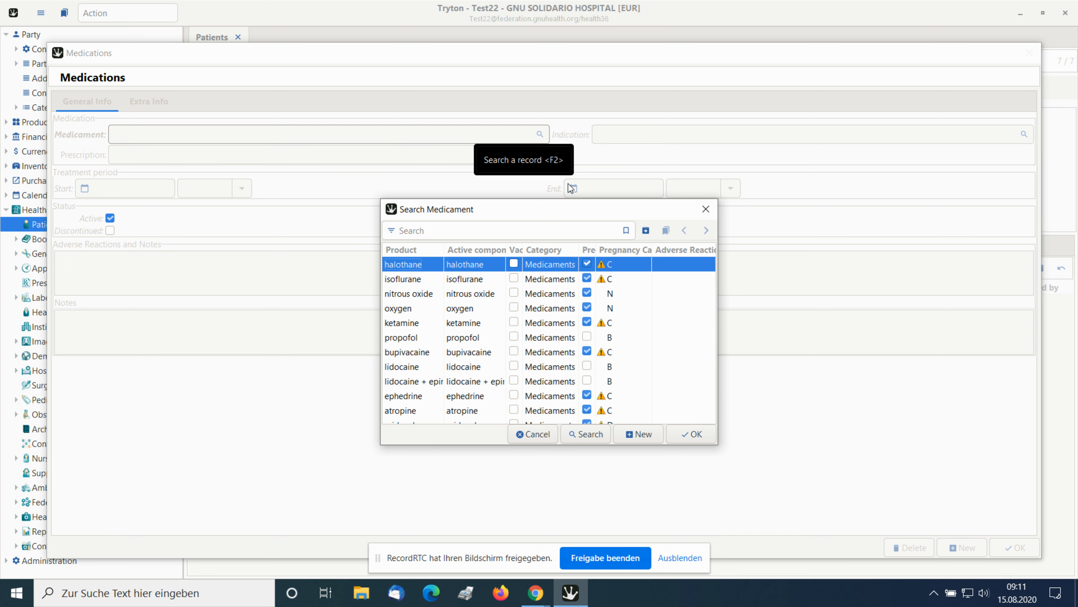
left_click(567, 206)
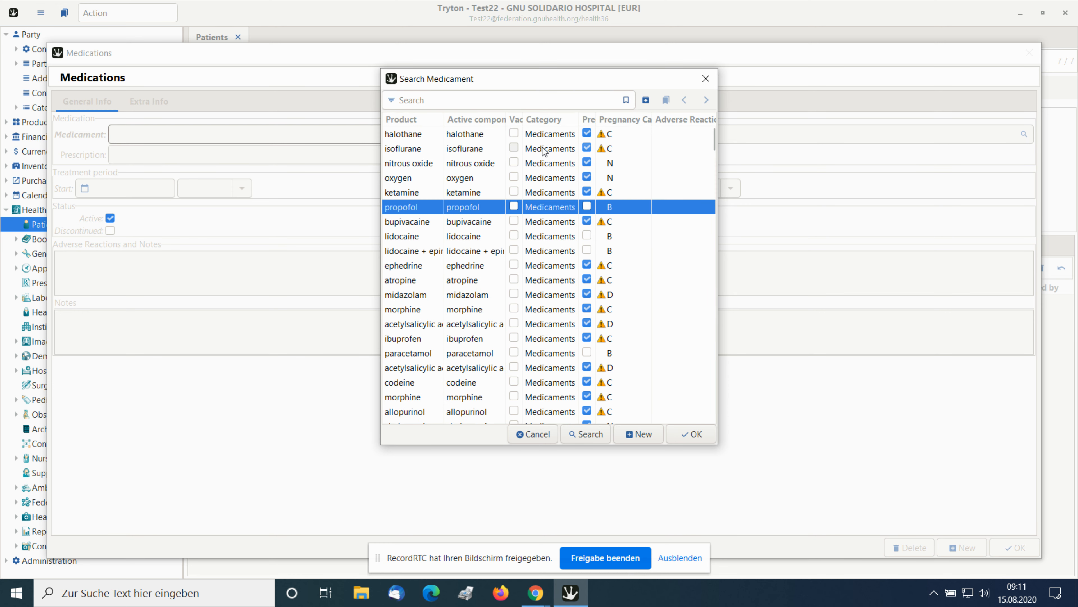
left_click_drag(535, 80, 461, 58)
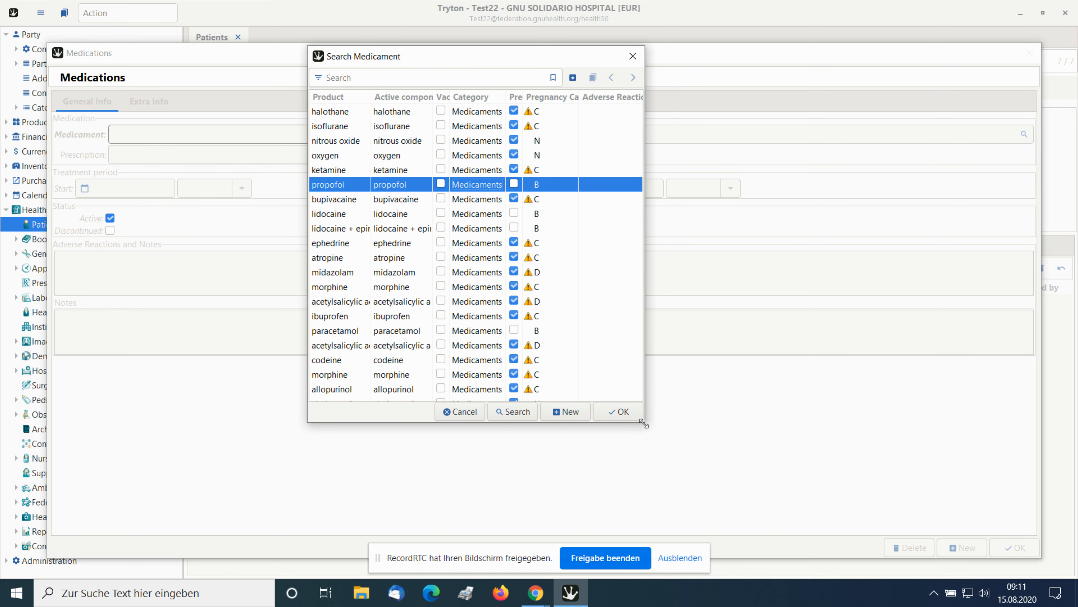
left_click_drag(645, 421, 874, 534)
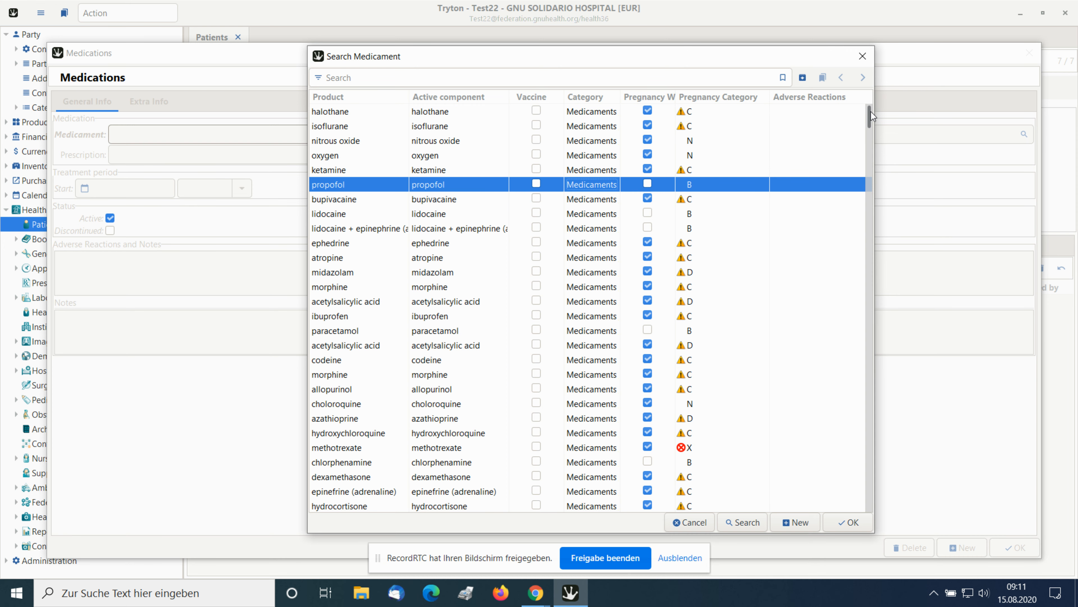
Look through the list of available medicaments, including their active components and pregnancy categories.
scroll(869, 123, "down", 3)
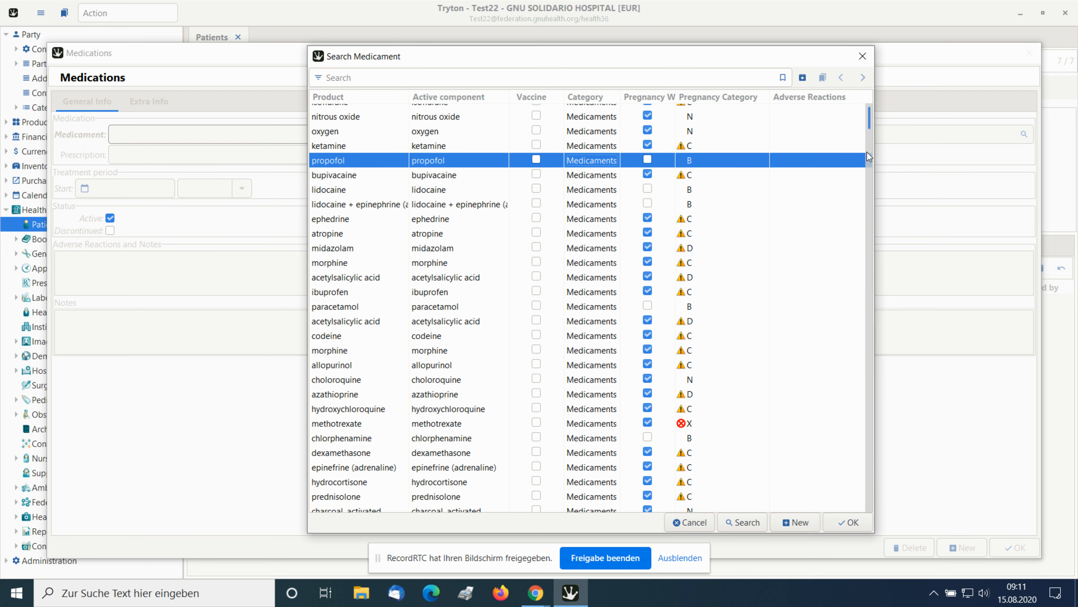
scroll(865, 187, "down", 5)
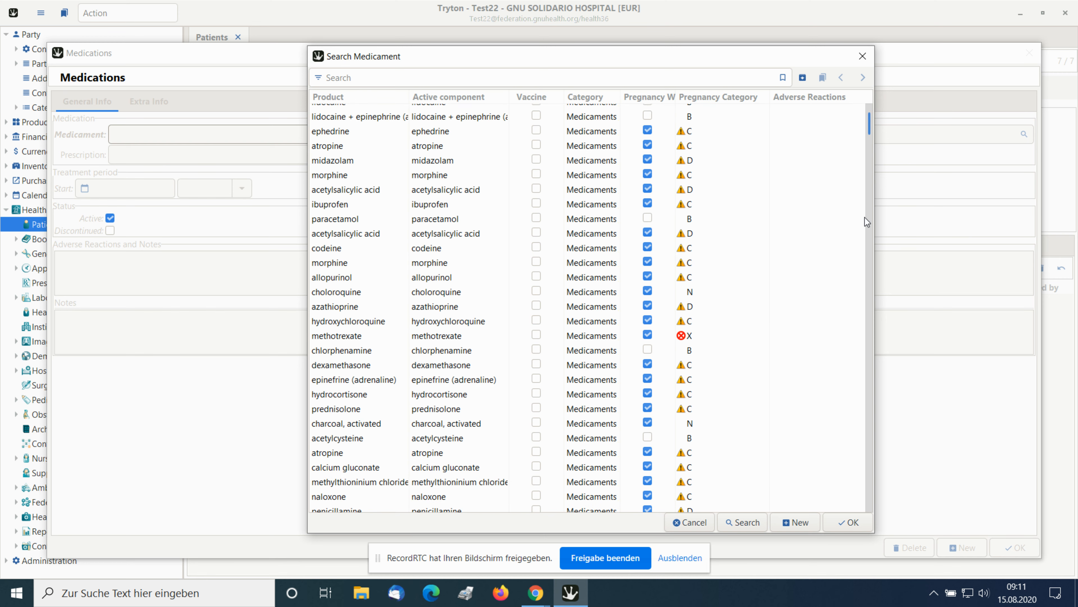
scroll(864, 260, "down", 2)
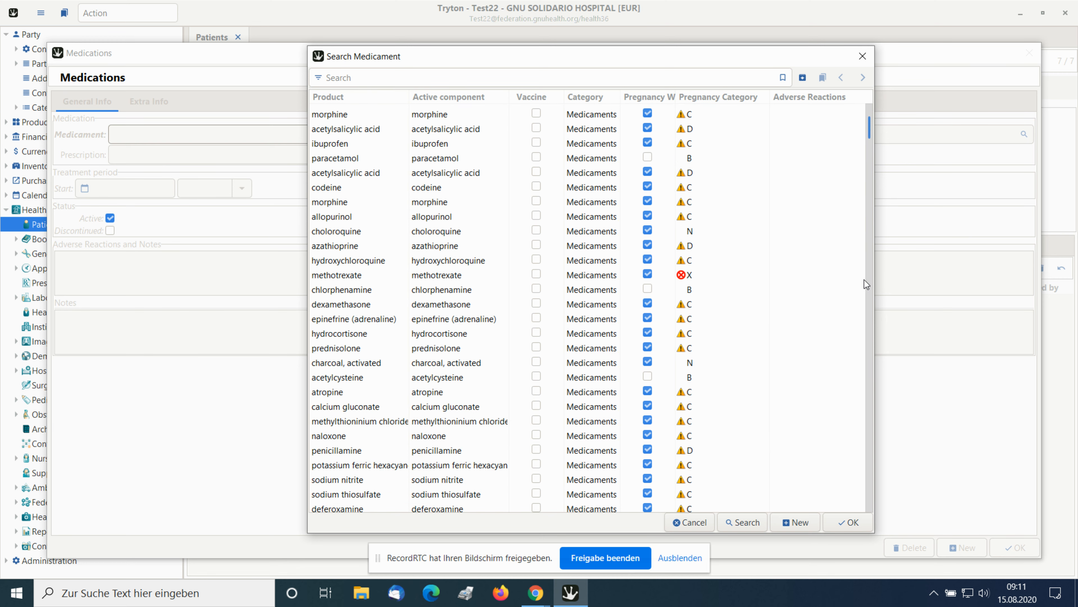
scroll(865, 289, "down", 2)
scroll(633, 306, "down", 3)
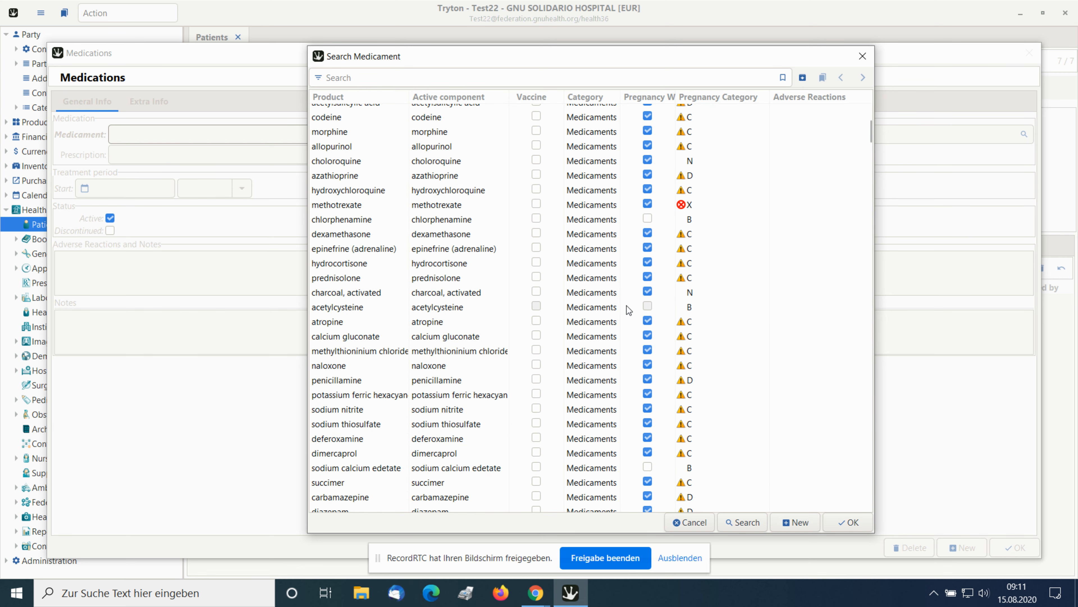
scroll(625, 309, "down", 7)
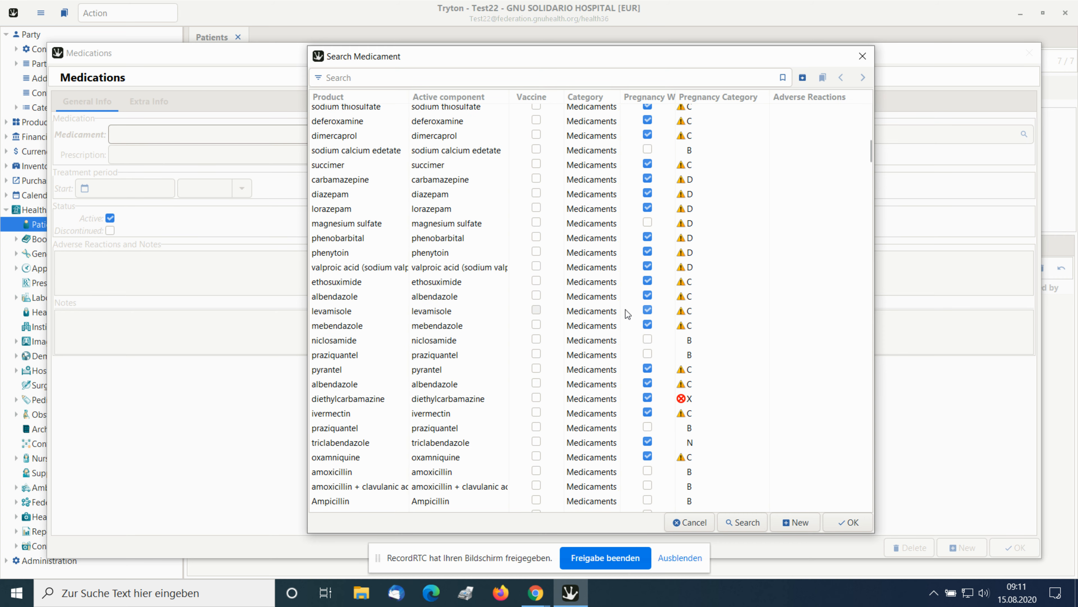
scroll(626, 310, "down", 6)
scroll(625, 309, "down", 10)
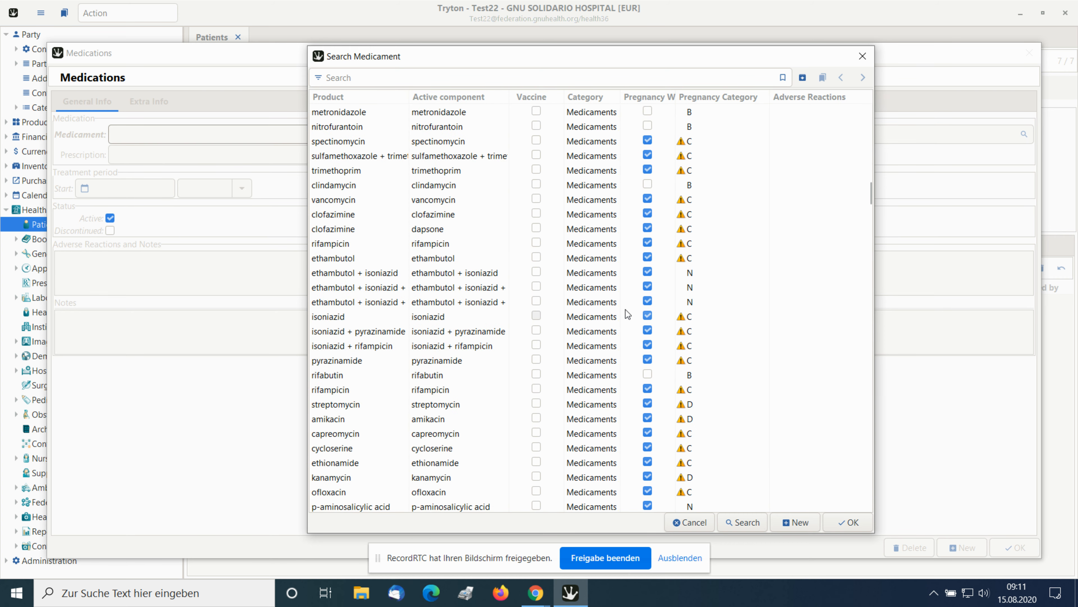
scroll(626, 310, "down", 12)
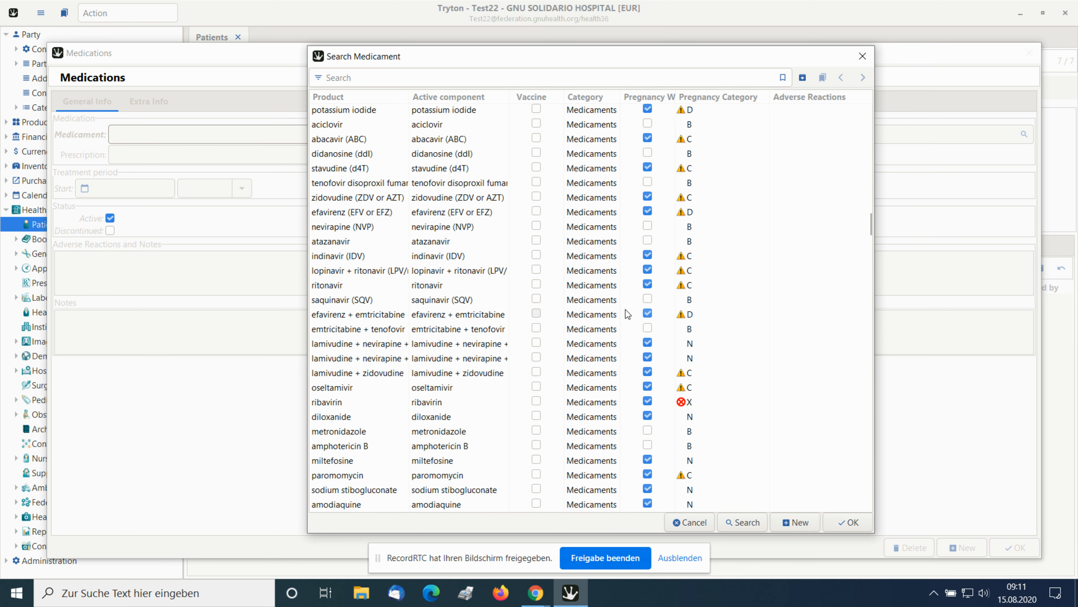
scroll(625, 309, "down", 5)
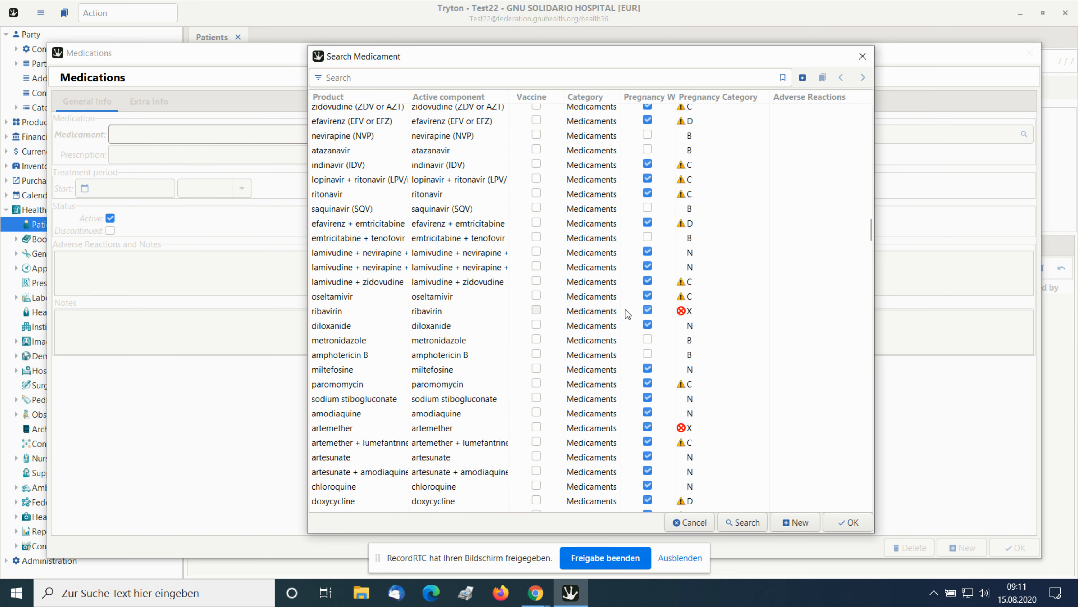
scroll(625, 310, "down", 3)
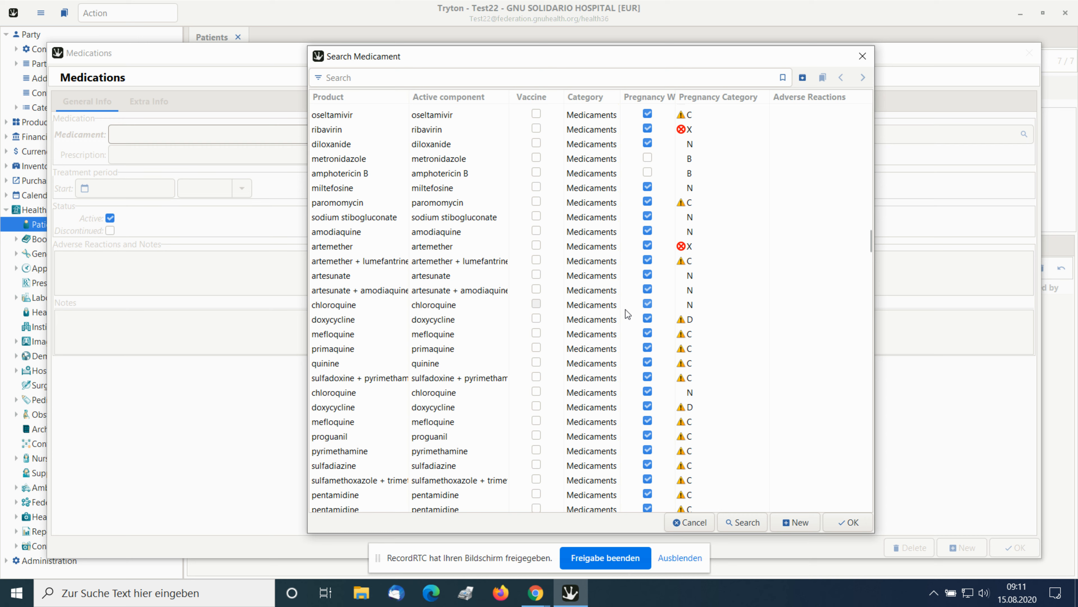